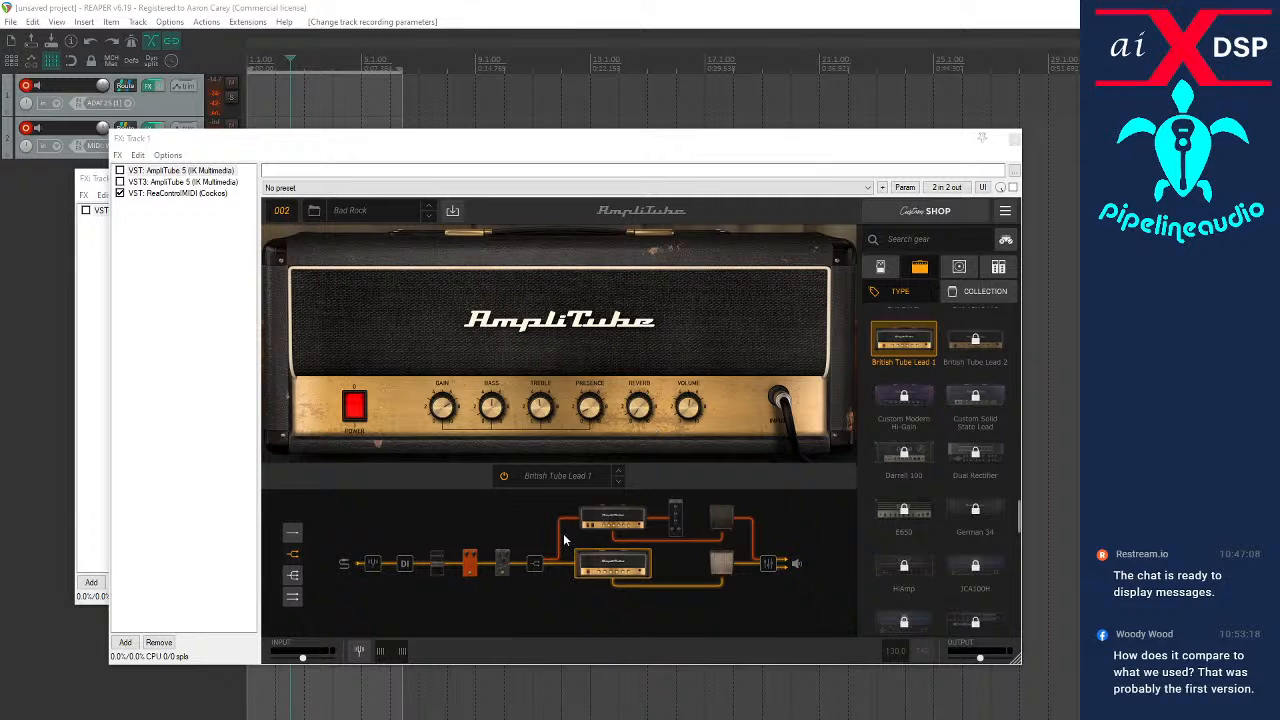
Try to load the Custom IR cabinet in place of the lower chain's 4x12 Closed Vintage cab, and close the Custom Shop
{"action": "left_click", "coordinate": [720, 562]}
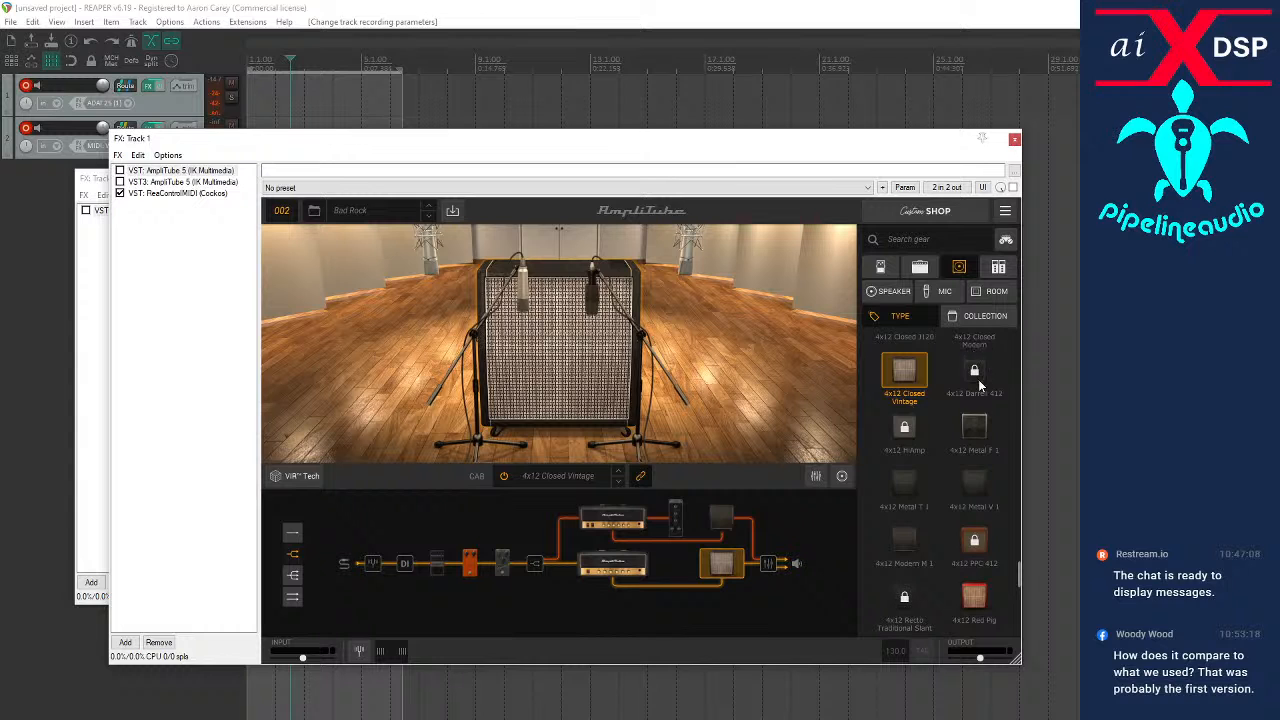
{"action": "scroll", "coordinate": [966, 381], "scroll_direction": "up", "scroll_amount": 5}
{"action": "scroll", "coordinate": [962, 382], "scroll_direction": "up", "scroll_amount": 5}
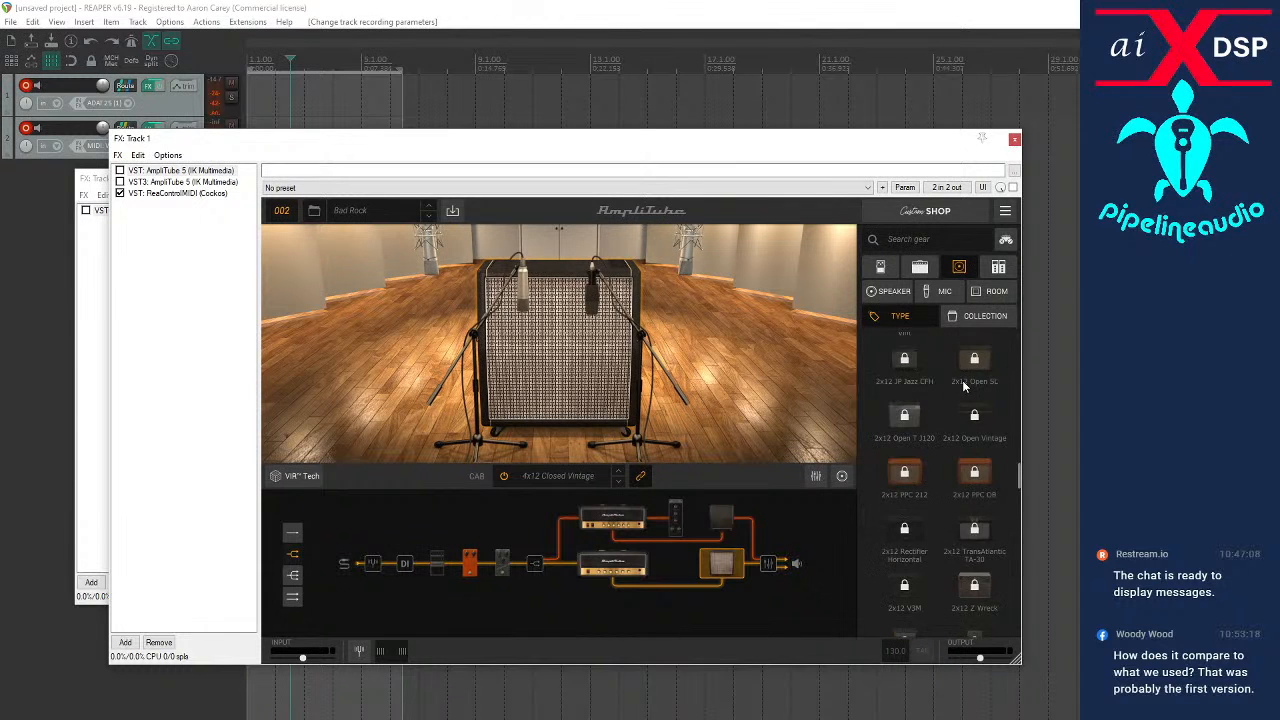
{"action": "scroll", "coordinate": [952, 380], "scroll_direction": "up", "scroll_amount": 5}
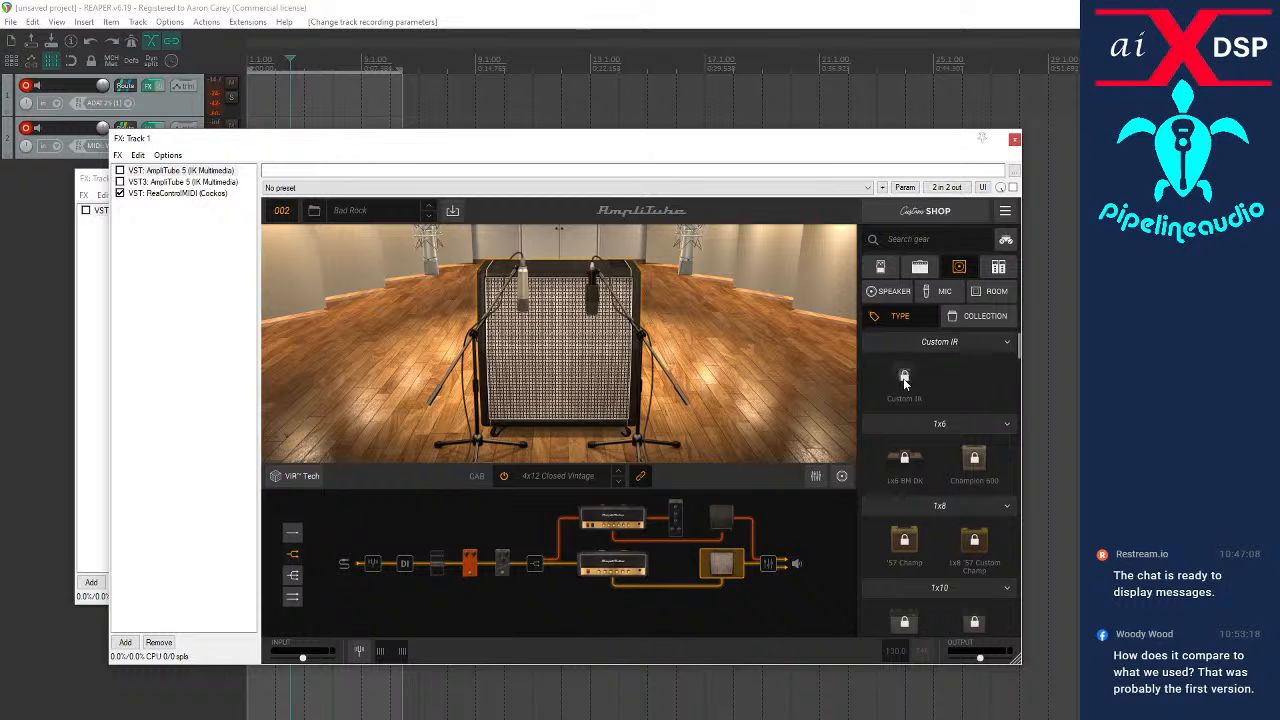
{"action": "left_click", "coordinate": [905, 382]}
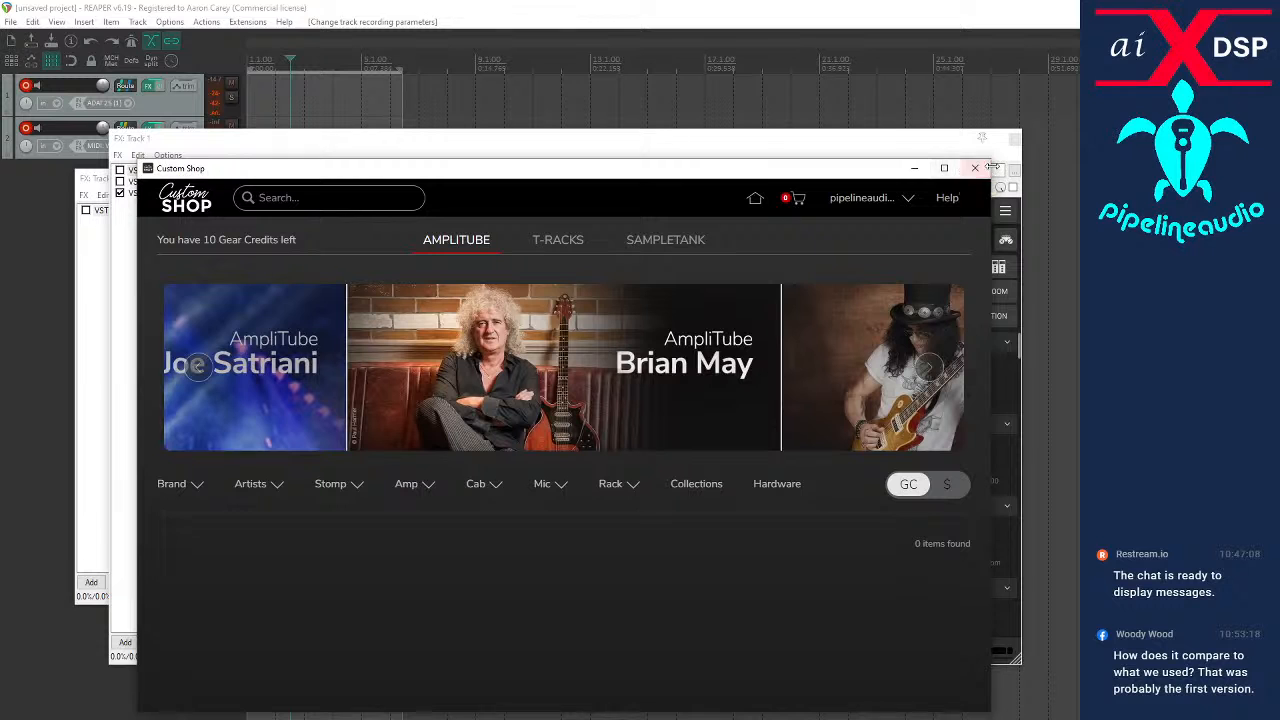
{"action": "left_click", "coordinate": [976, 167]}
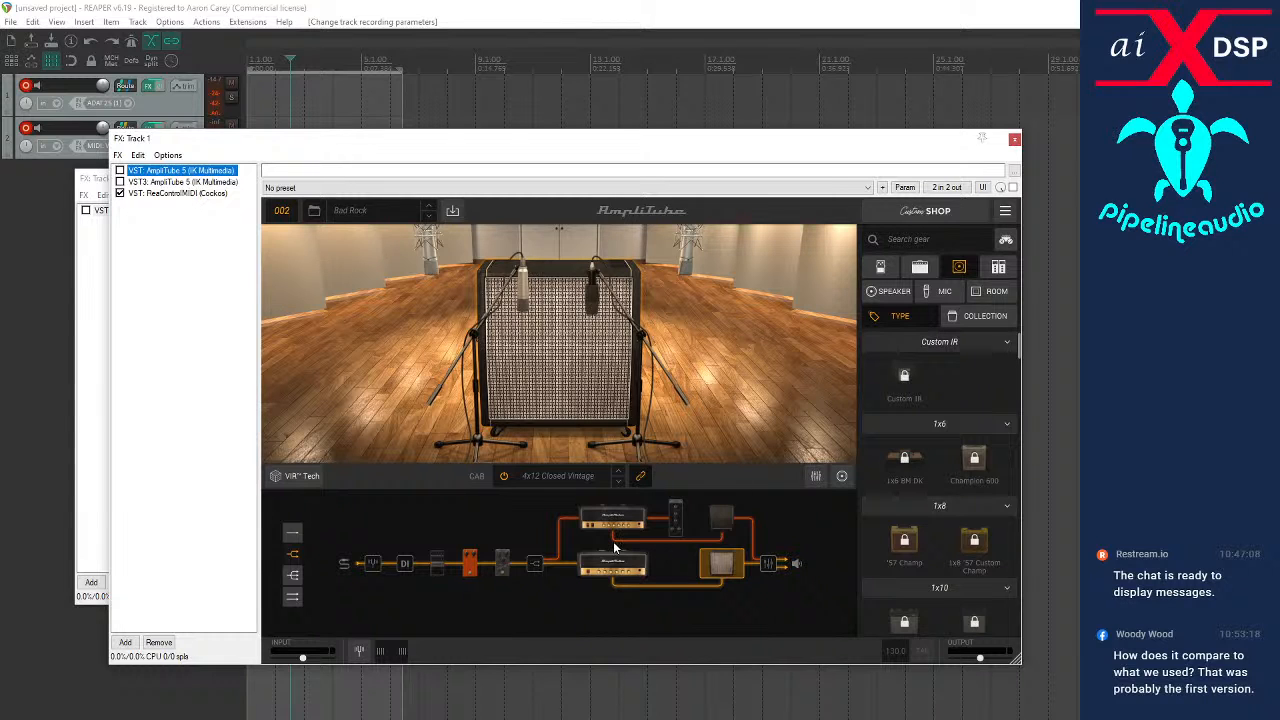
Try to open the output mixer at the chain's end, and inspect the lower cab's microphone, room, bus and DI mixer
{"action": "left_click", "coordinate": [771, 565]}
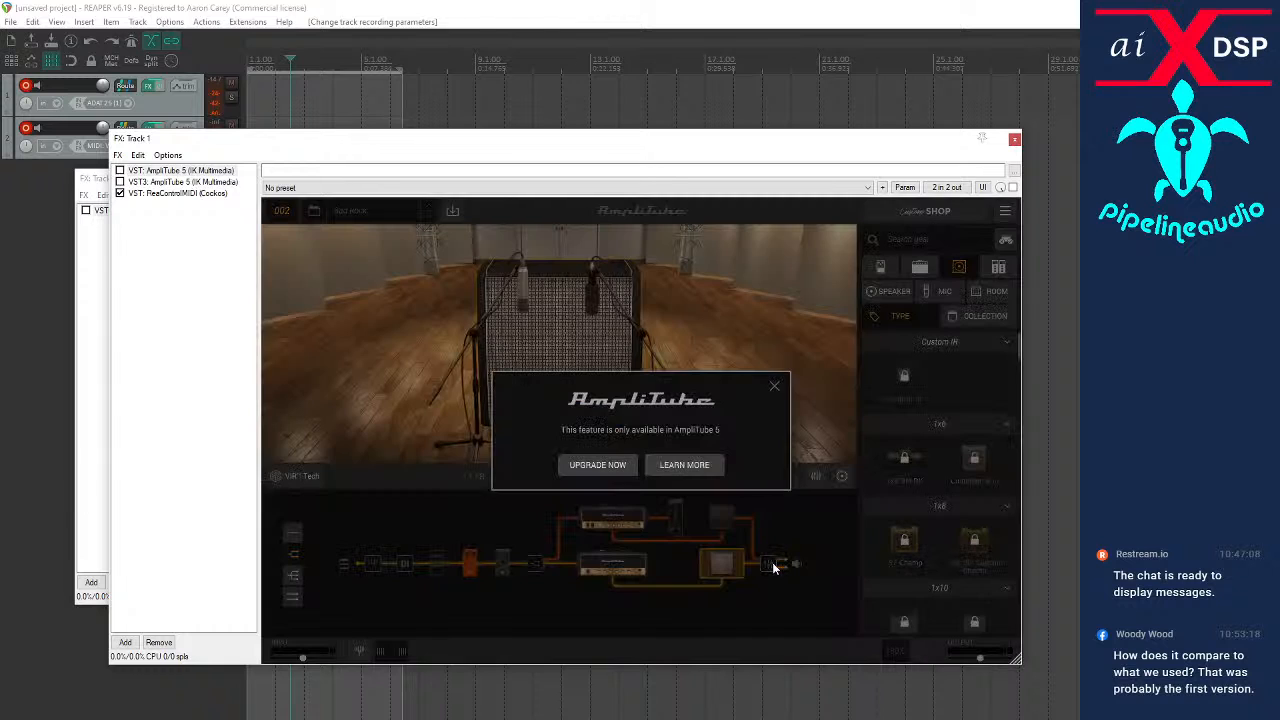
{"action": "left_click", "coordinate": [774, 385]}
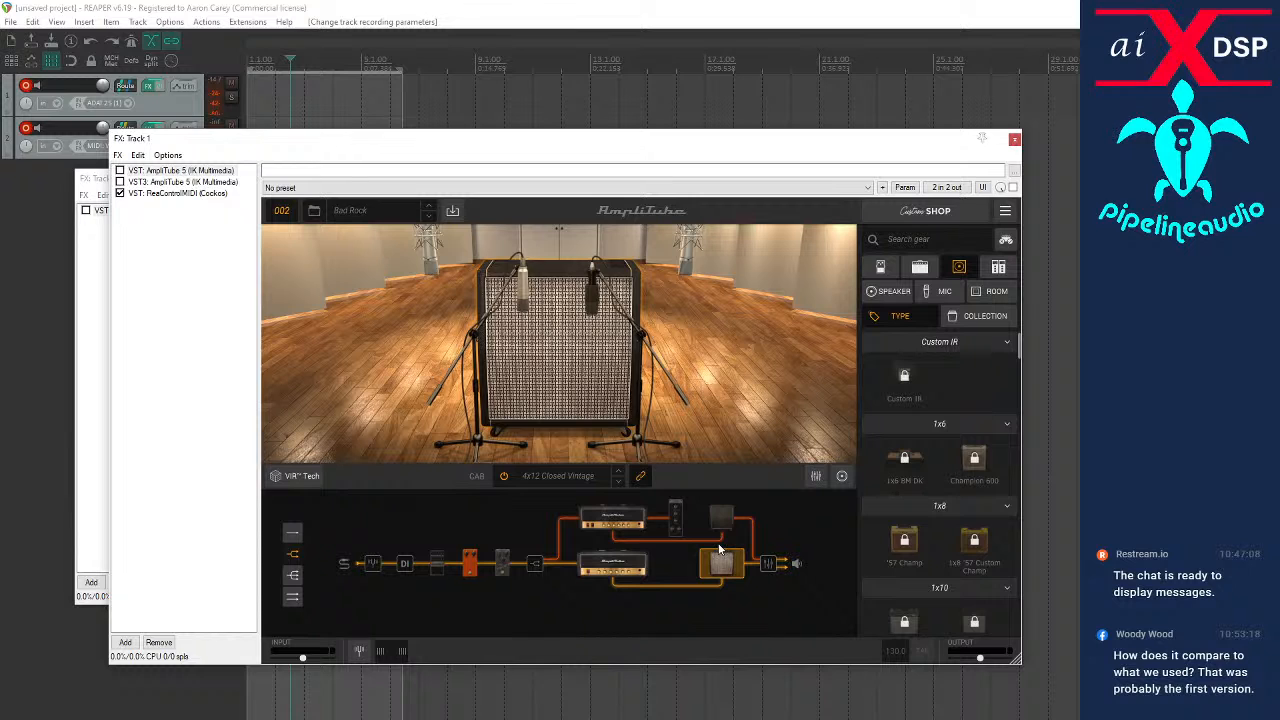
{"action": "left_click", "coordinate": [815, 476]}
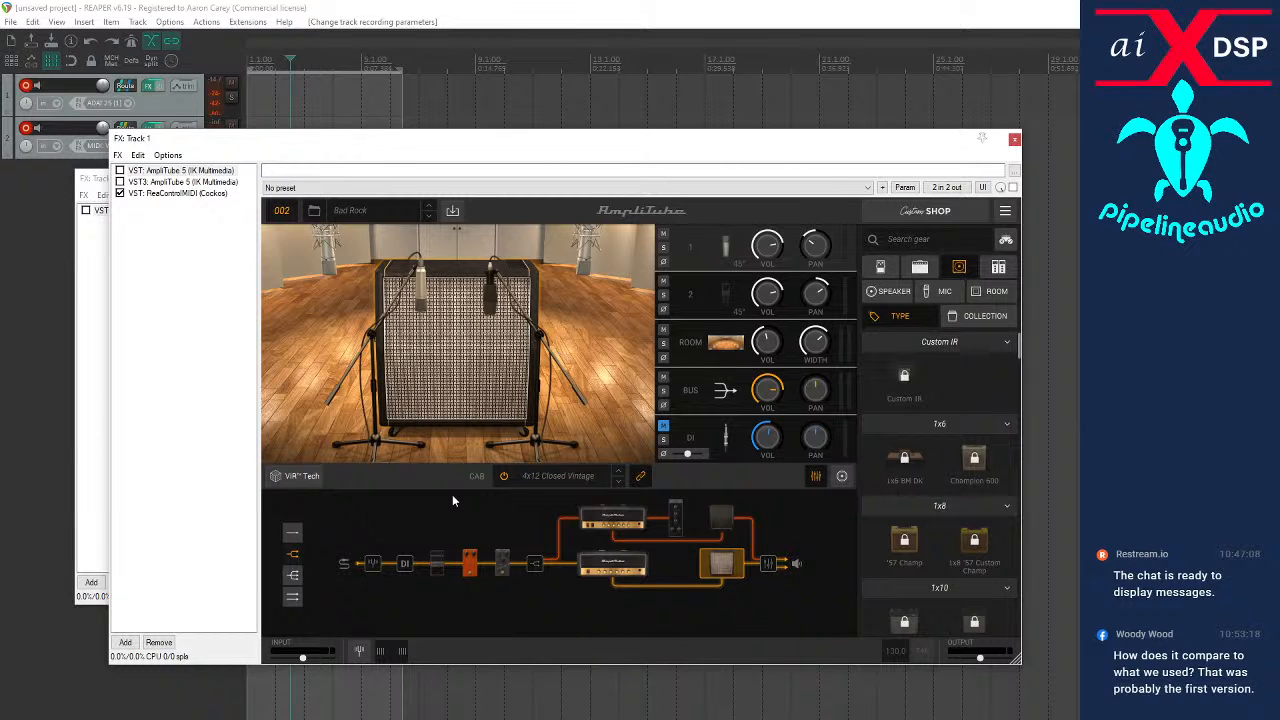
{"action": "left_click", "coordinate": [815, 477]}
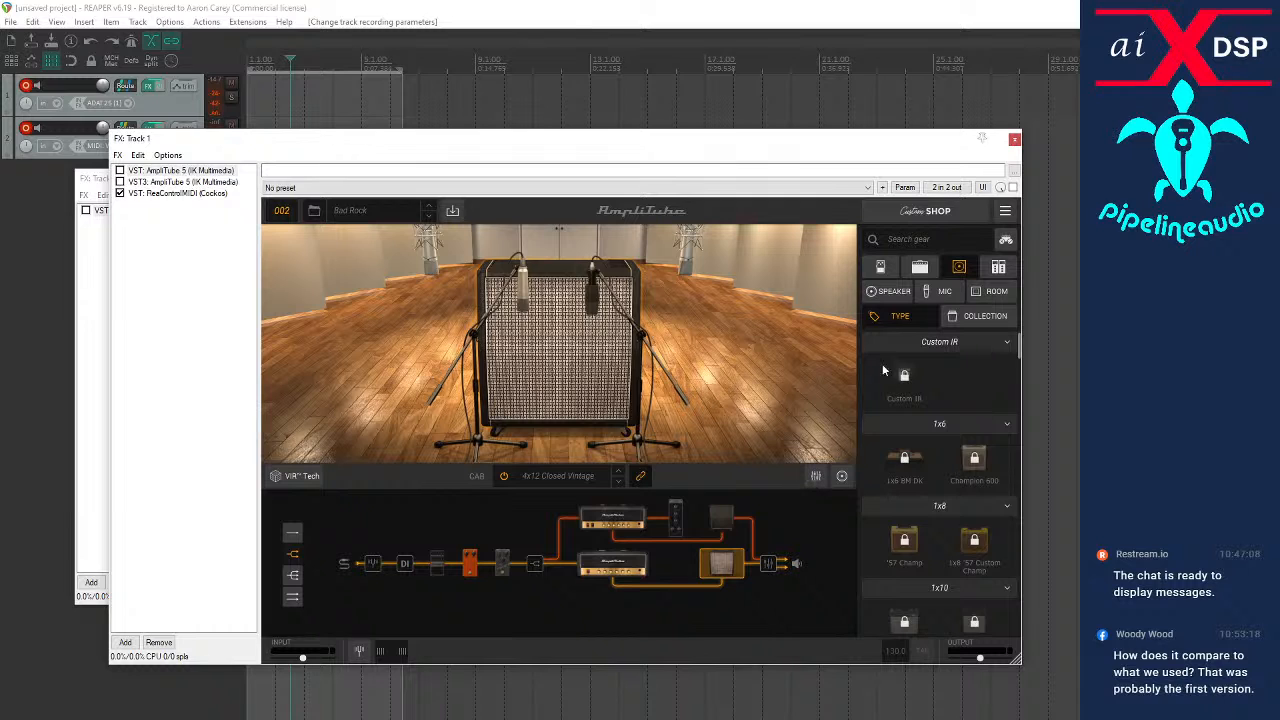
Add a Delay stomp after the splitter and try to move it and the last existing pedal onto the upper amp branch
{"action": "left_click", "coordinate": [882, 267]}
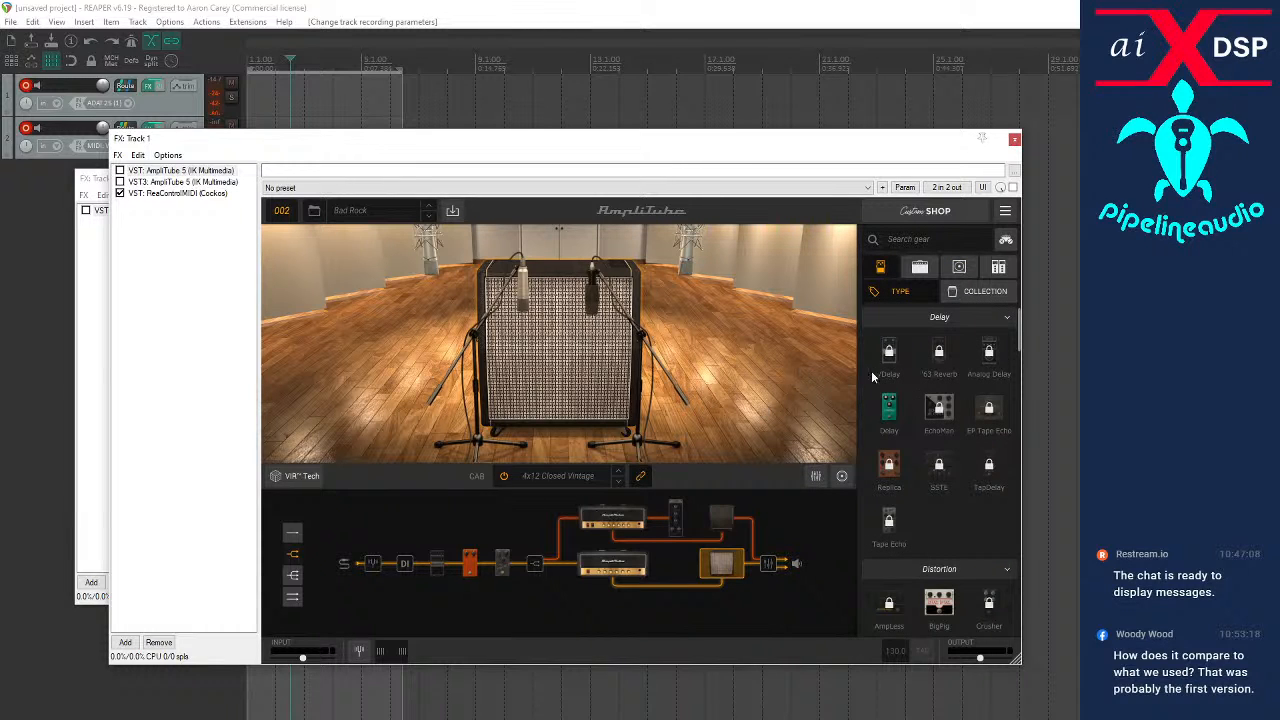
{"action": "left_click_drag", "start_coordinate": [895, 406], "coordinate": [568, 564]}
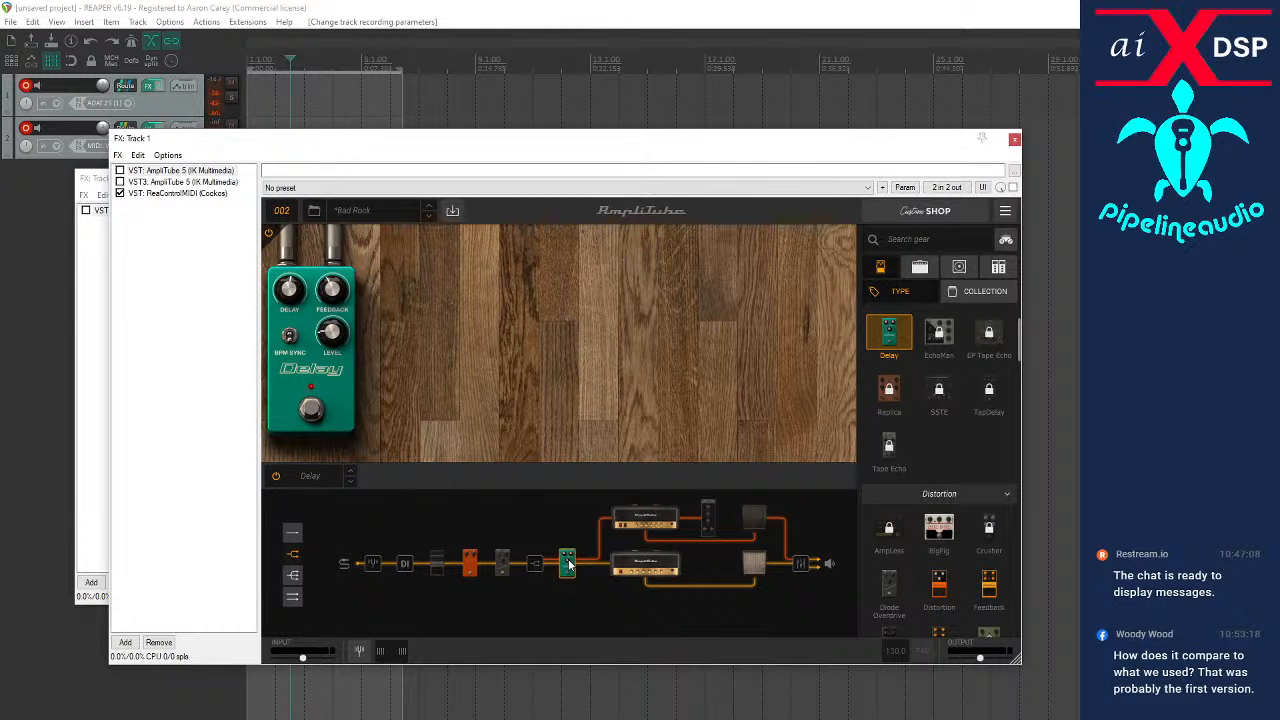
{"action": "left_click_drag", "start_coordinate": [569, 563], "coordinate": [573, 514]}
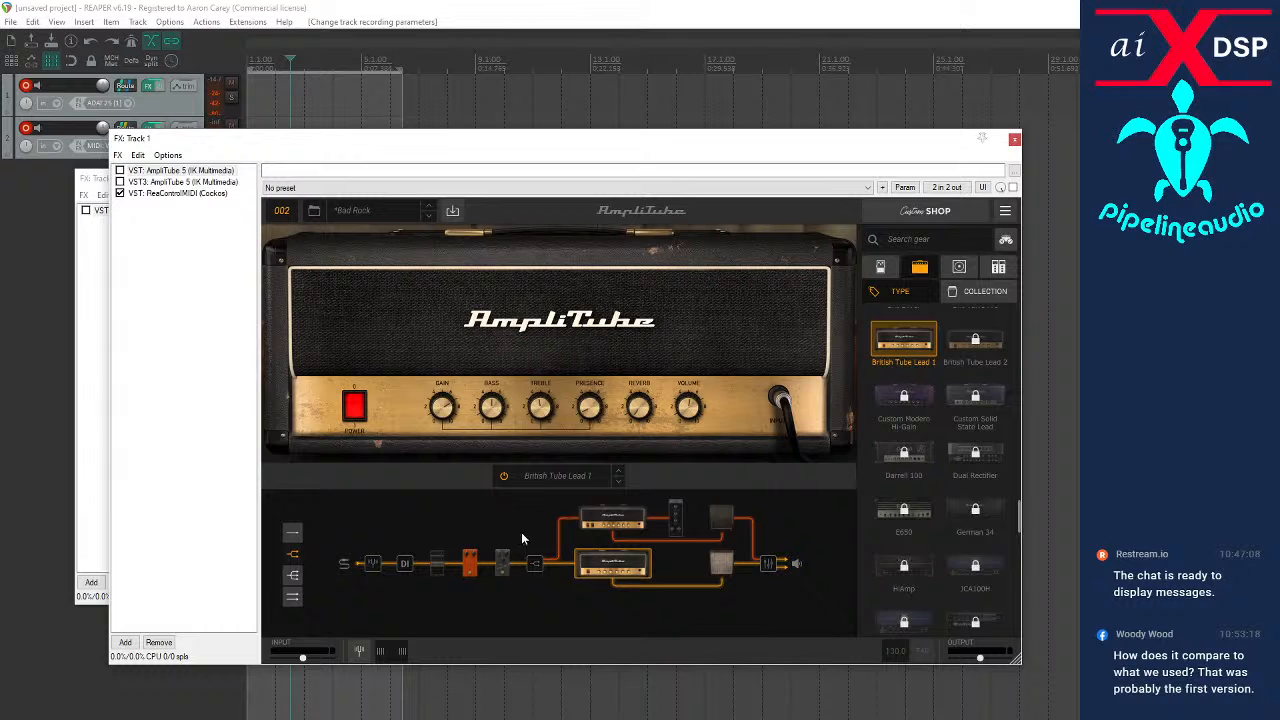
{"action": "left_click_drag", "start_coordinate": [506, 560], "coordinate": [538, 516]}
{"action": "left_click", "coordinate": [538, 516]}
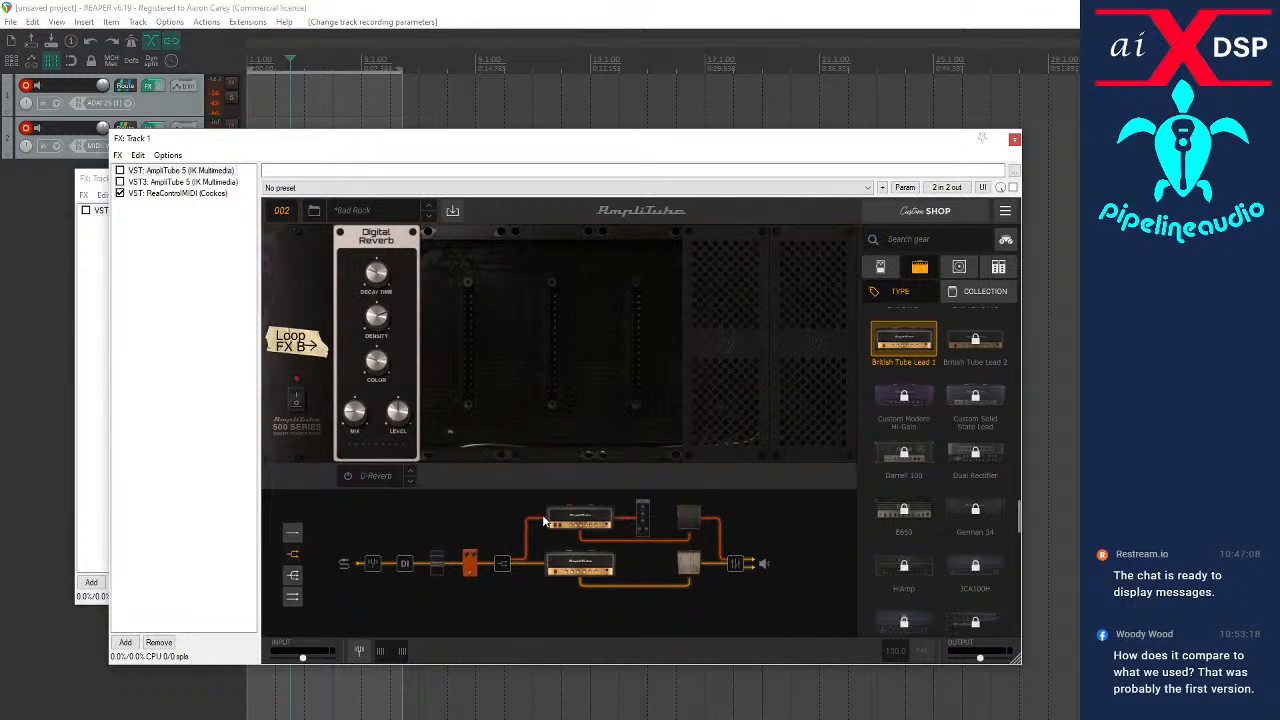
View the VST3 AmpliTube 5 instance and the ReaControlMIDI activity log on track 1, repositioning the FX window
{"action": "left_click", "coordinate": [166, 183]}
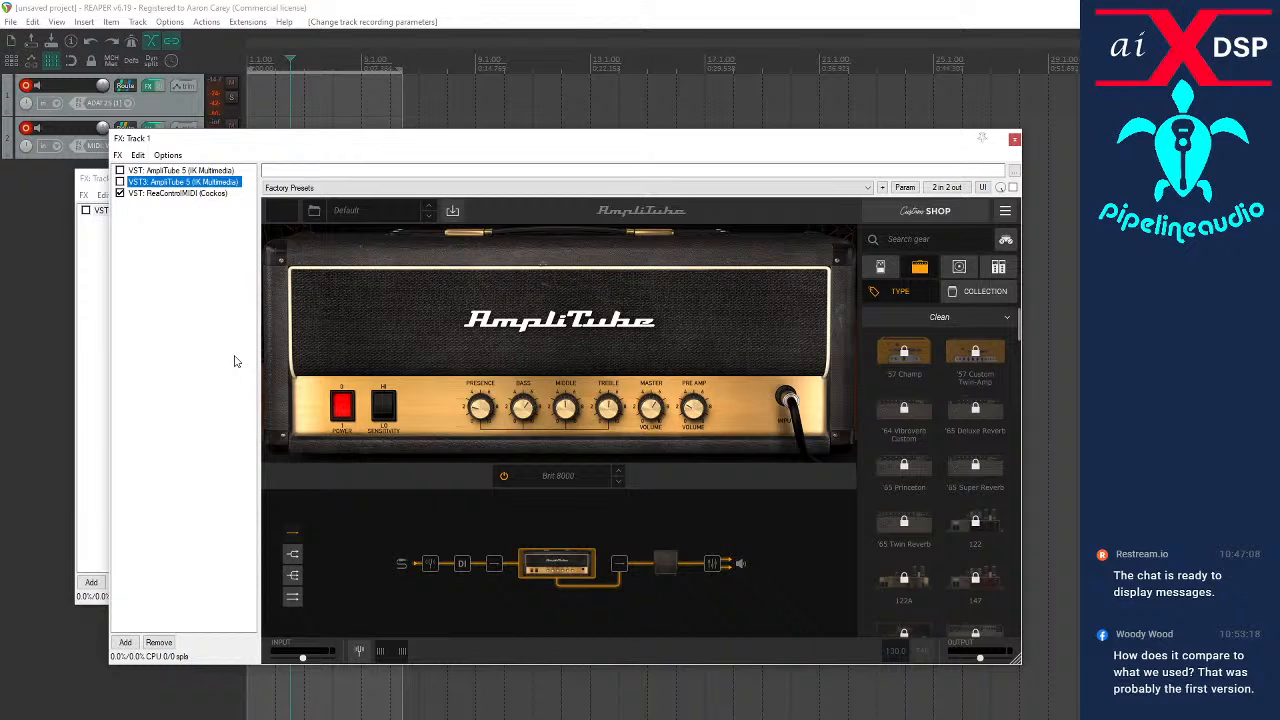
{"action": "left_click", "coordinate": [150, 198]}
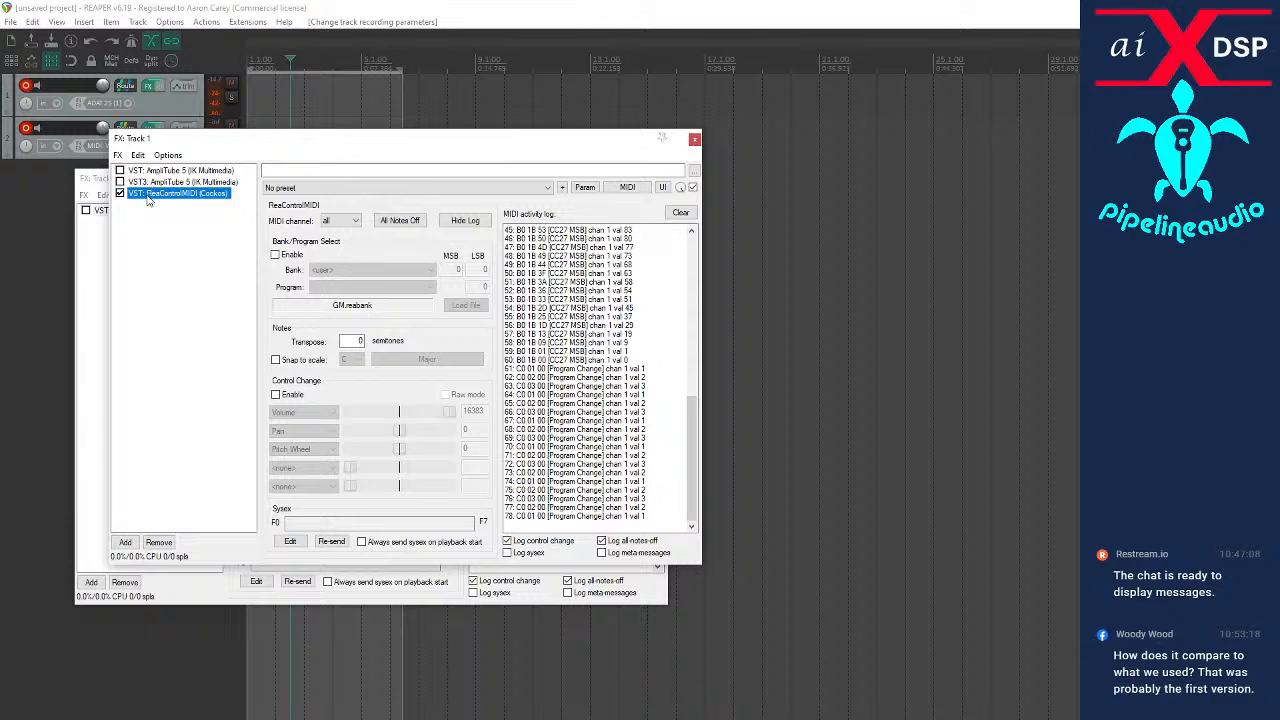
{"action": "left_click_drag", "start_coordinate": [200, 145], "coordinate": [503, 157]}
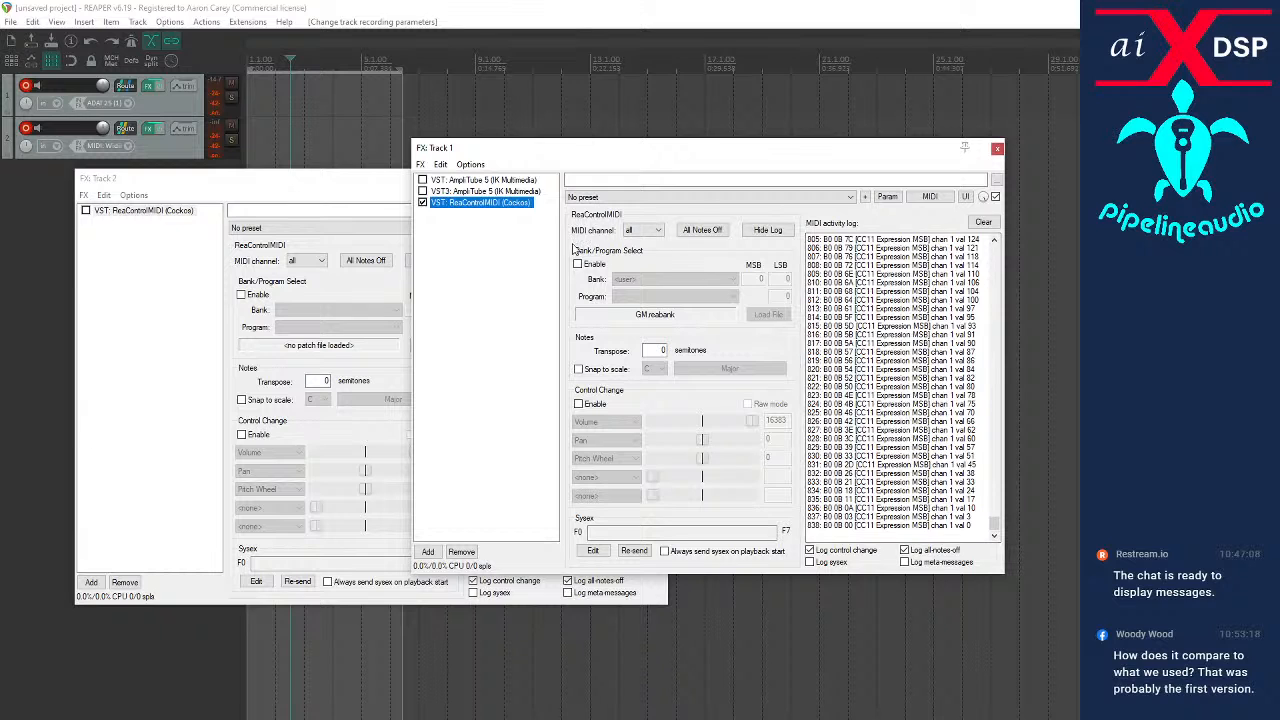
{"action": "left_click_drag", "start_coordinate": [616, 150], "coordinate": [471, 165]}
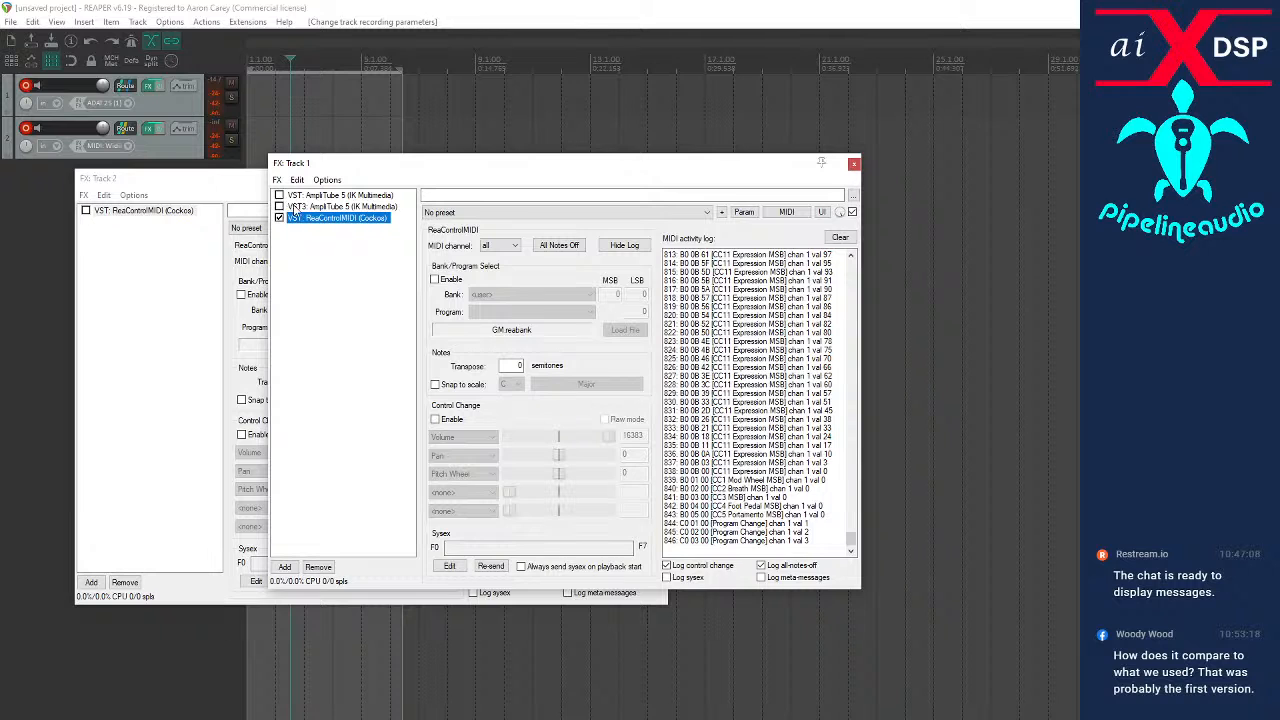
Enable the VST3 AmpliTube 5 instance to test its MIDI response, checking incoming messages in the ReaControlMIDI log
{"action": "left_click", "coordinate": [296, 207]}
{"action": "left_click", "coordinate": [279, 206]}
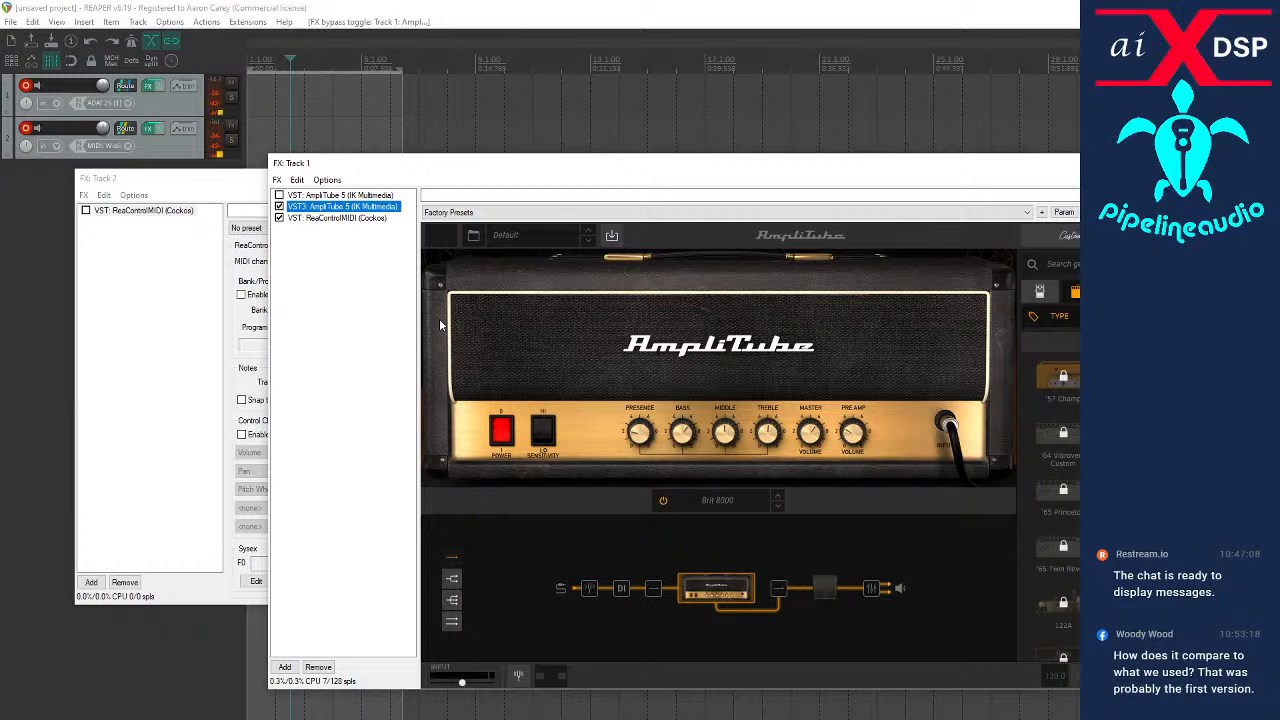
{"action": "left_click", "coordinate": [323, 218]}
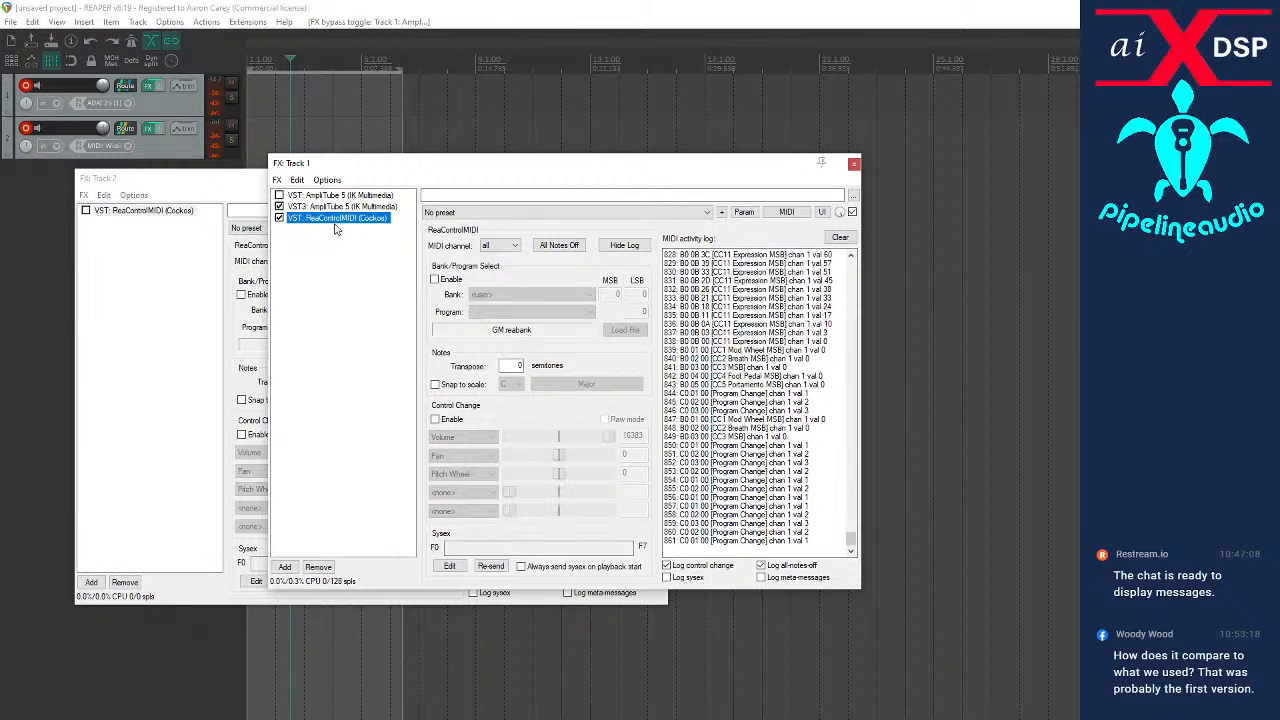
{"action": "left_click", "coordinate": [314, 208]}
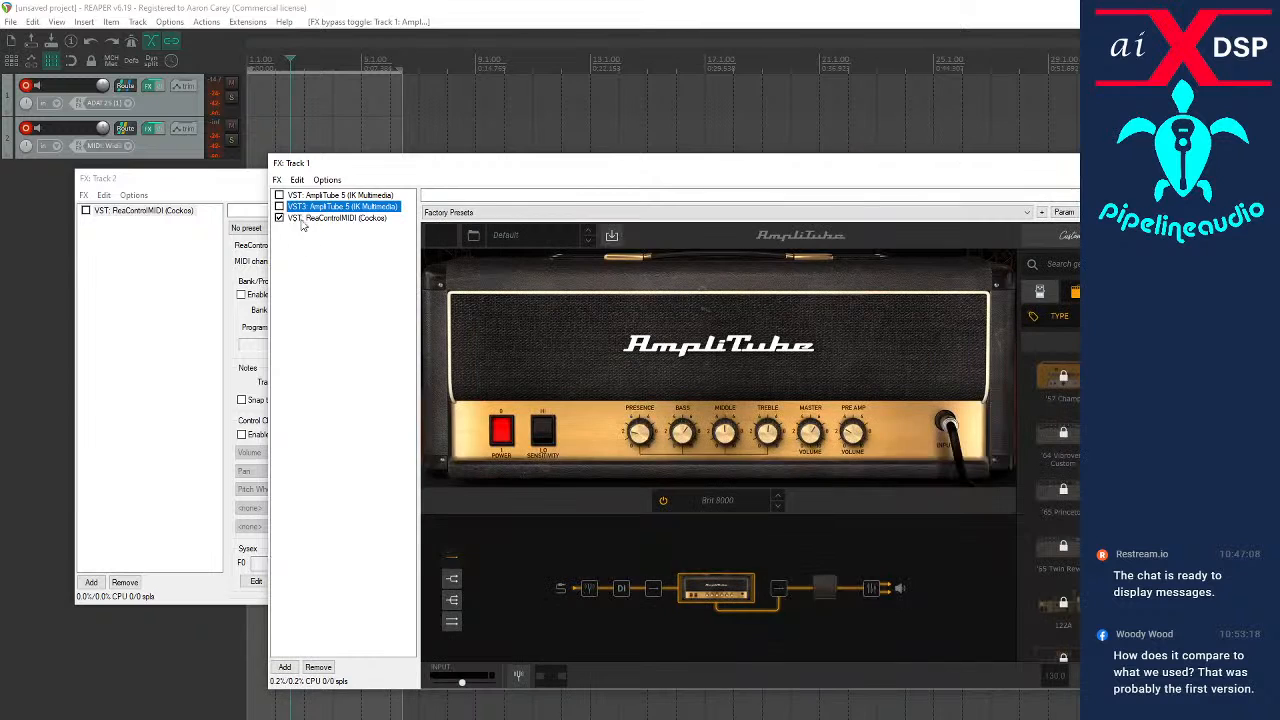
Enable the VST AmpliTube 5 instance on track 1 and show the amp in the chain's upper branch
{"action": "left_click", "coordinate": [303, 196]}
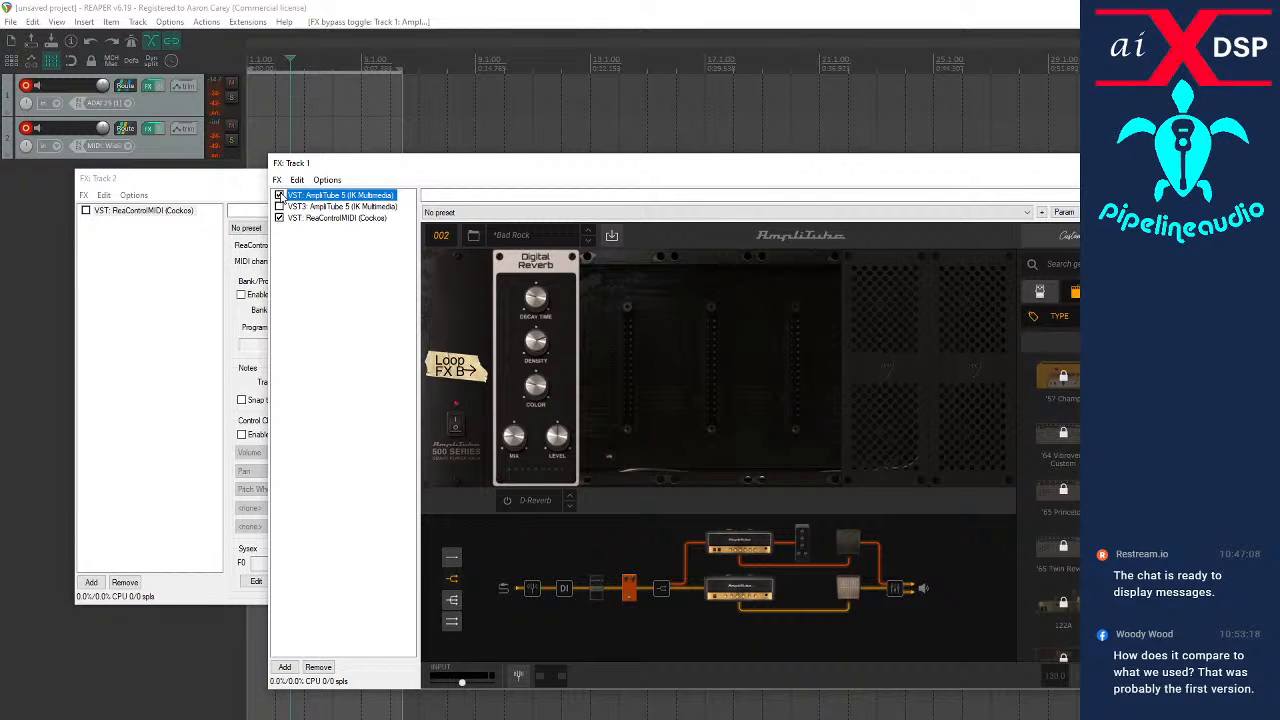
{"action": "left_click", "coordinate": [279, 195]}
{"action": "left_click", "coordinate": [740, 543]}
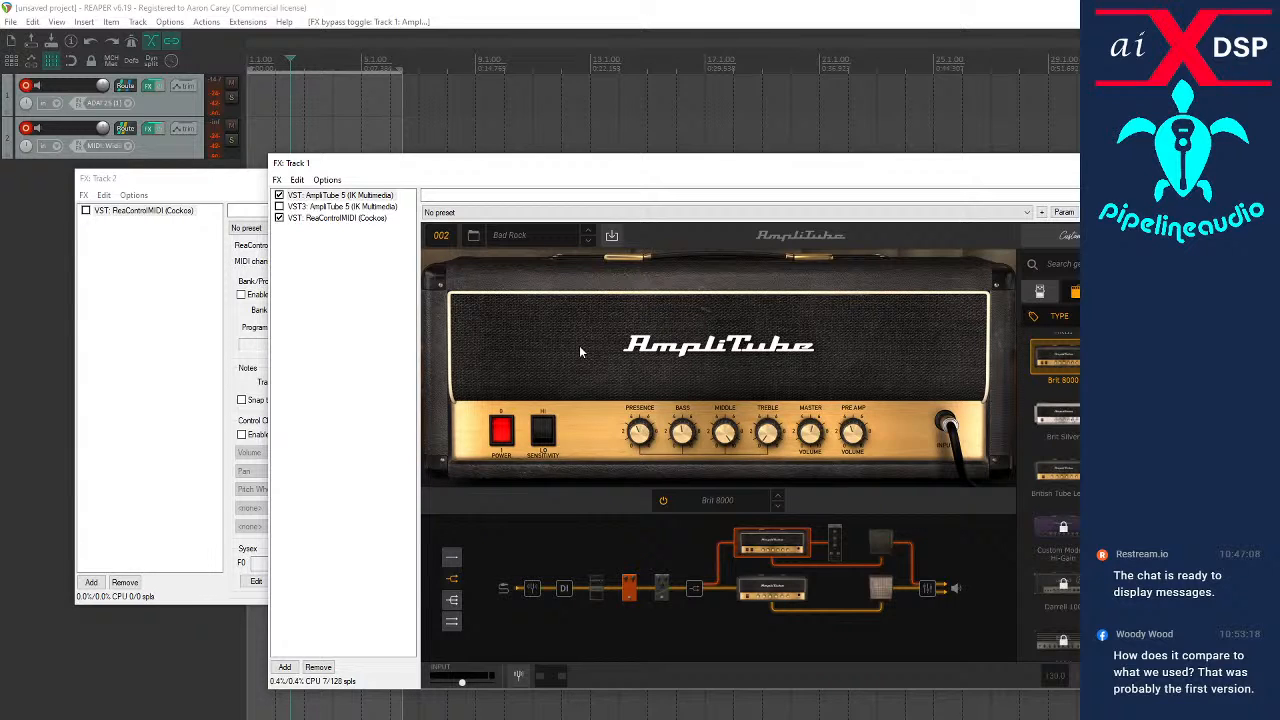
Compare the single and split signal-chain layouts, settling on the single series layout for the Bad Rock preset
{"action": "left_click", "coordinate": [450, 558]}
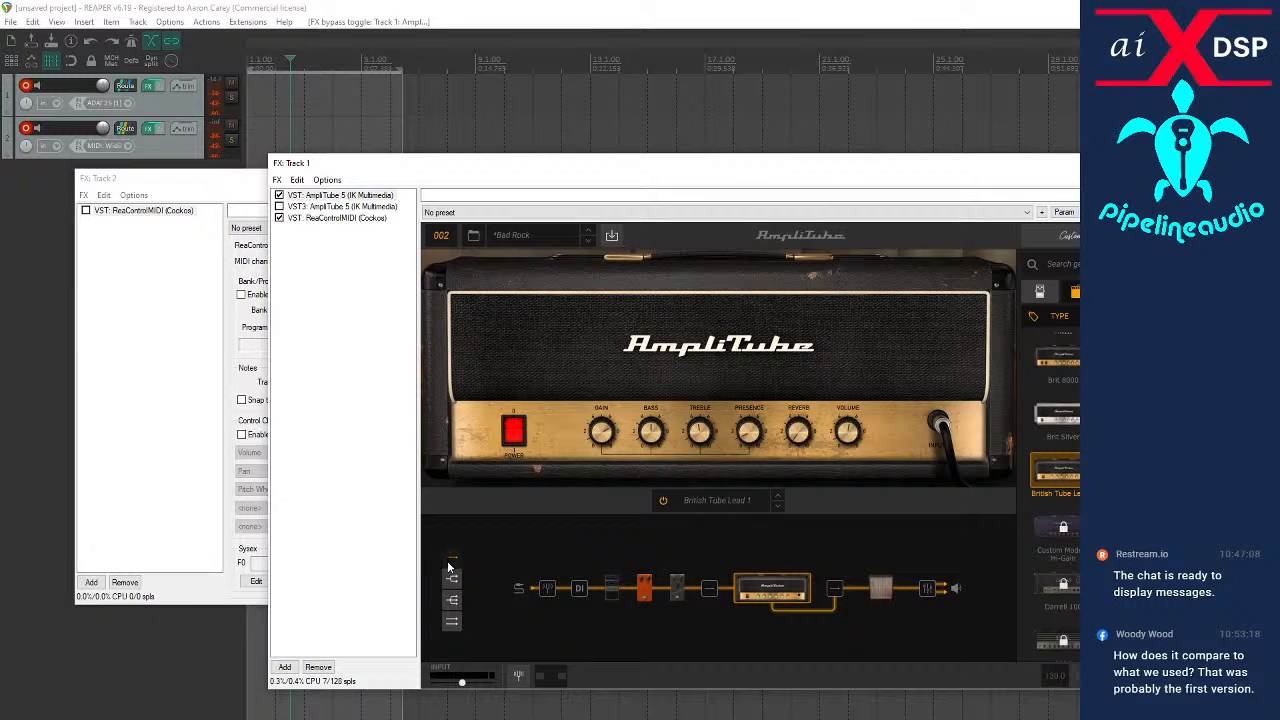
{"action": "left_click", "coordinate": [452, 578]}
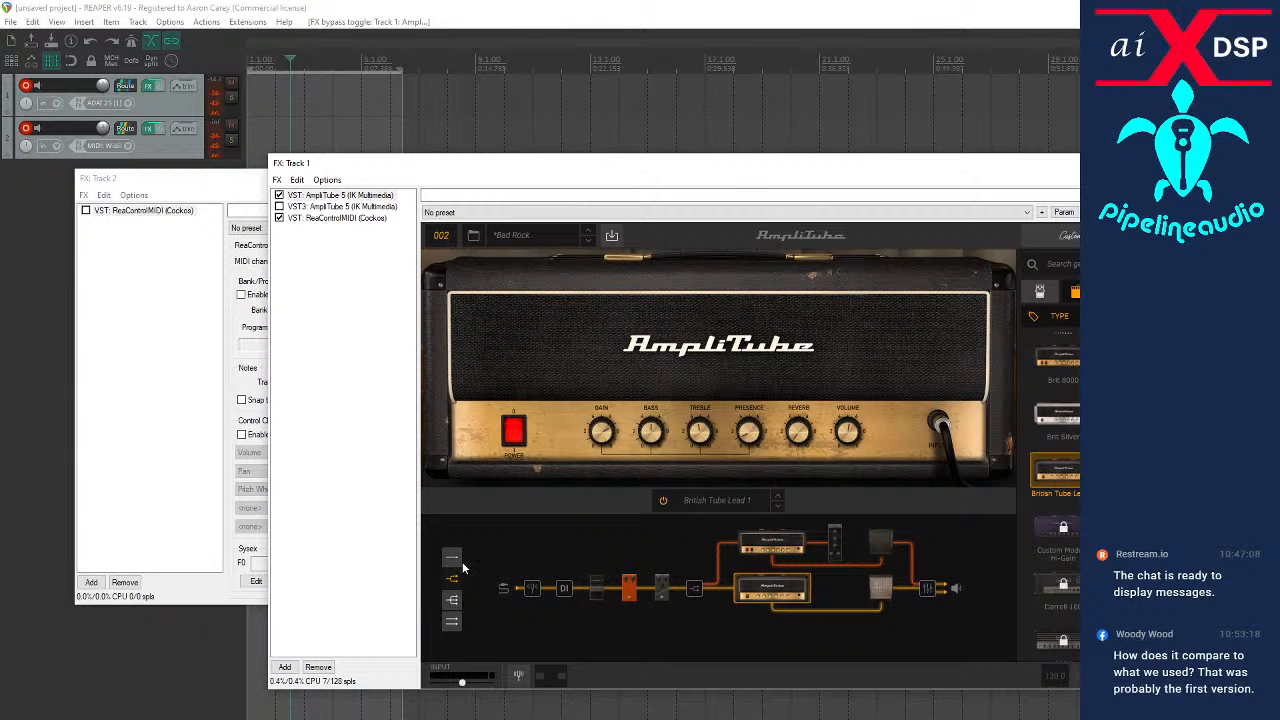
{"action": "left_click", "coordinate": [453, 561]}
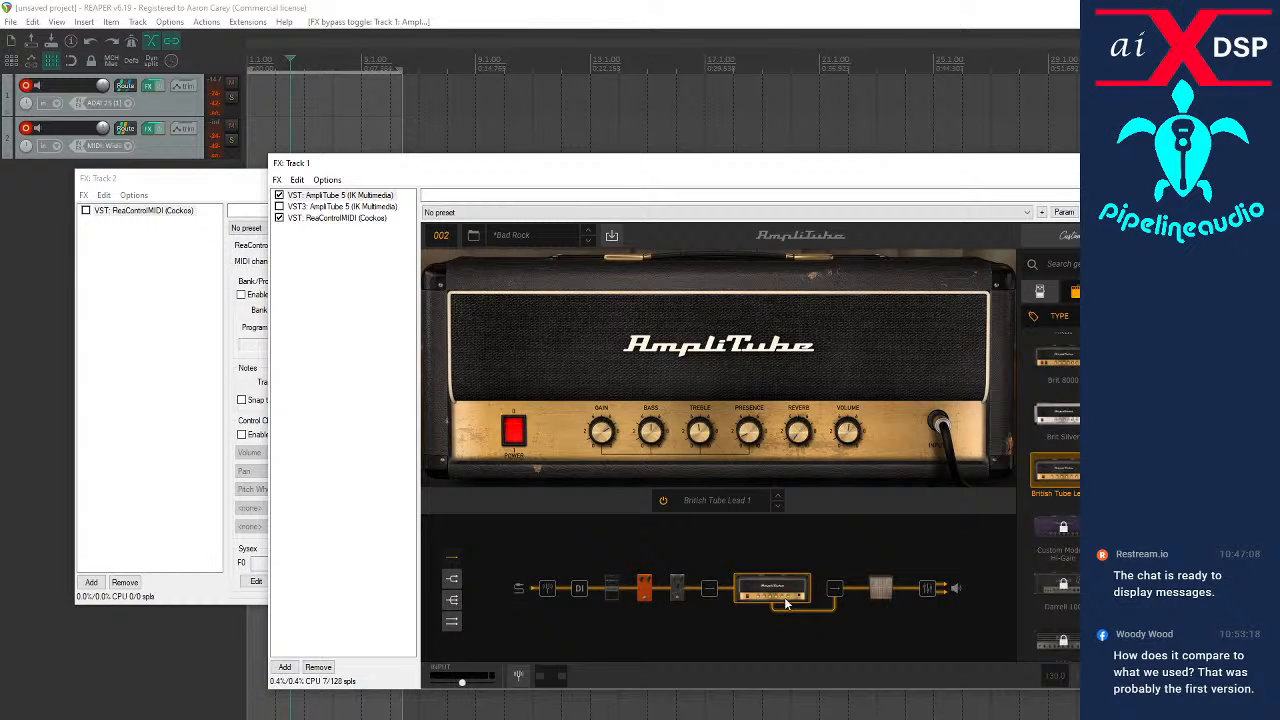
Remove the three stomp pedals in front of the British Tube Lead 1 amp from the signal chain
{"action": "left_click", "coordinate": [660, 590]}
{"action": "left_click_drag", "start_coordinate": [658, 589], "coordinate": [682, 553]}
{"action": "left_click_drag", "start_coordinate": [634, 591], "coordinate": [664, 556]}
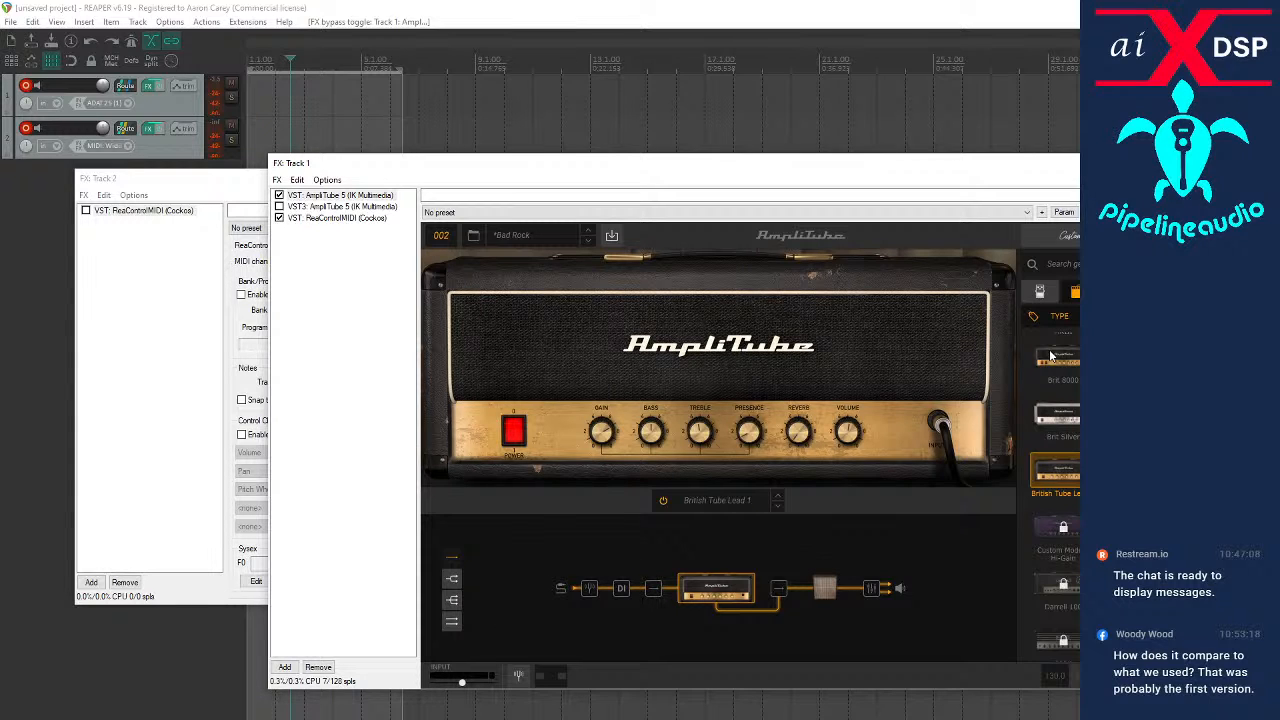
Add the Wah stomp to the signal chain between the DI block and the amp
{"action": "left_click", "coordinate": [1041, 290]}
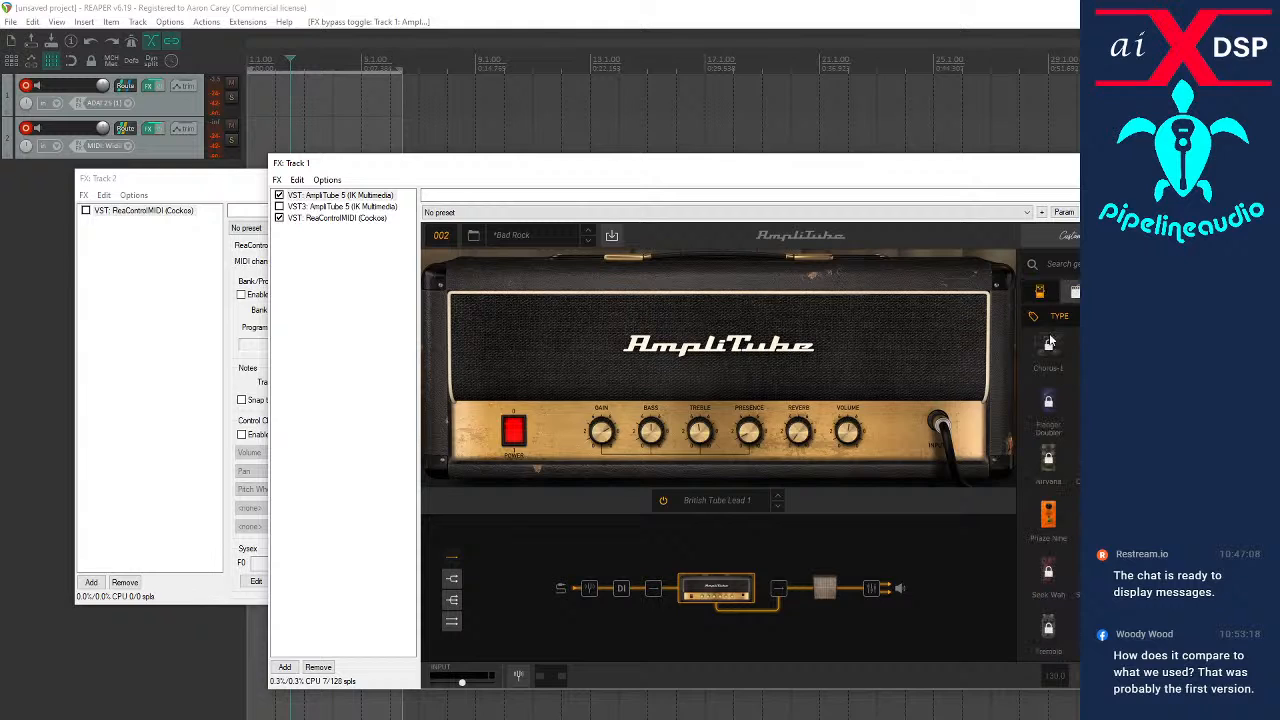
{"action": "scroll", "coordinate": [1050, 490], "scroll_direction": "up", "scroll_amount": 3}
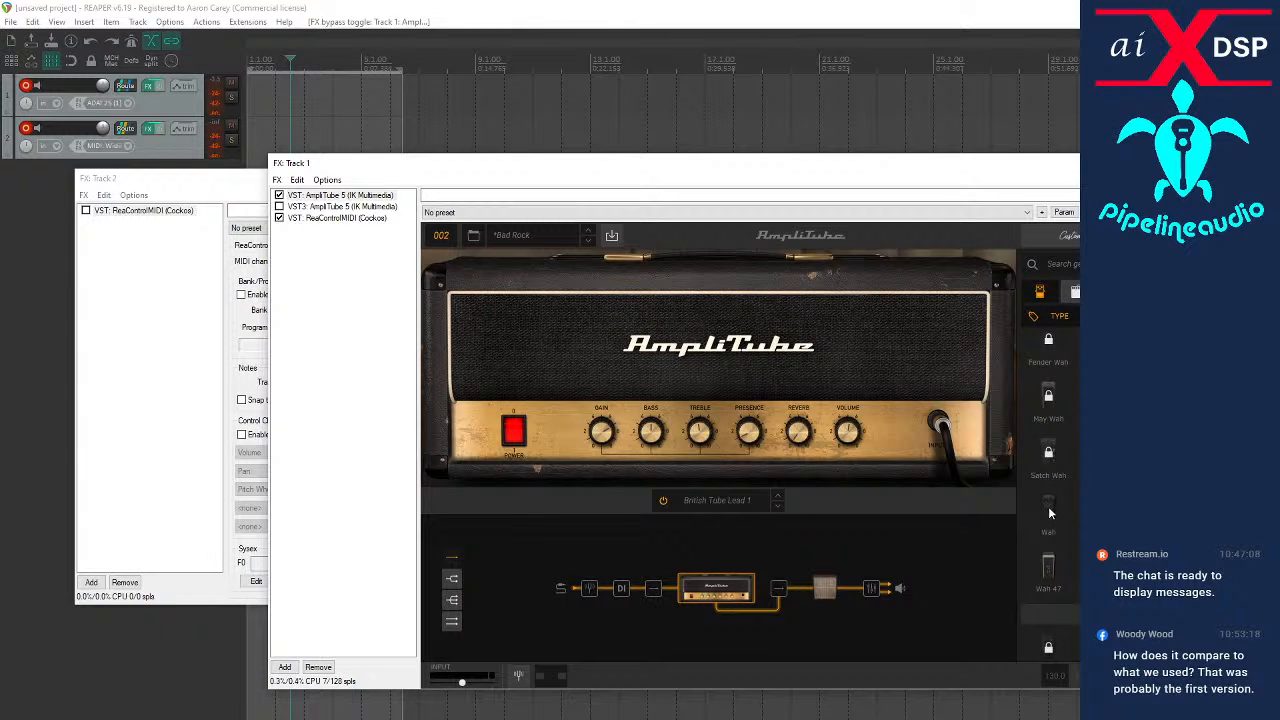
{"action": "left_click_drag", "start_coordinate": [1048, 510], "coordinate": [642, 587]}
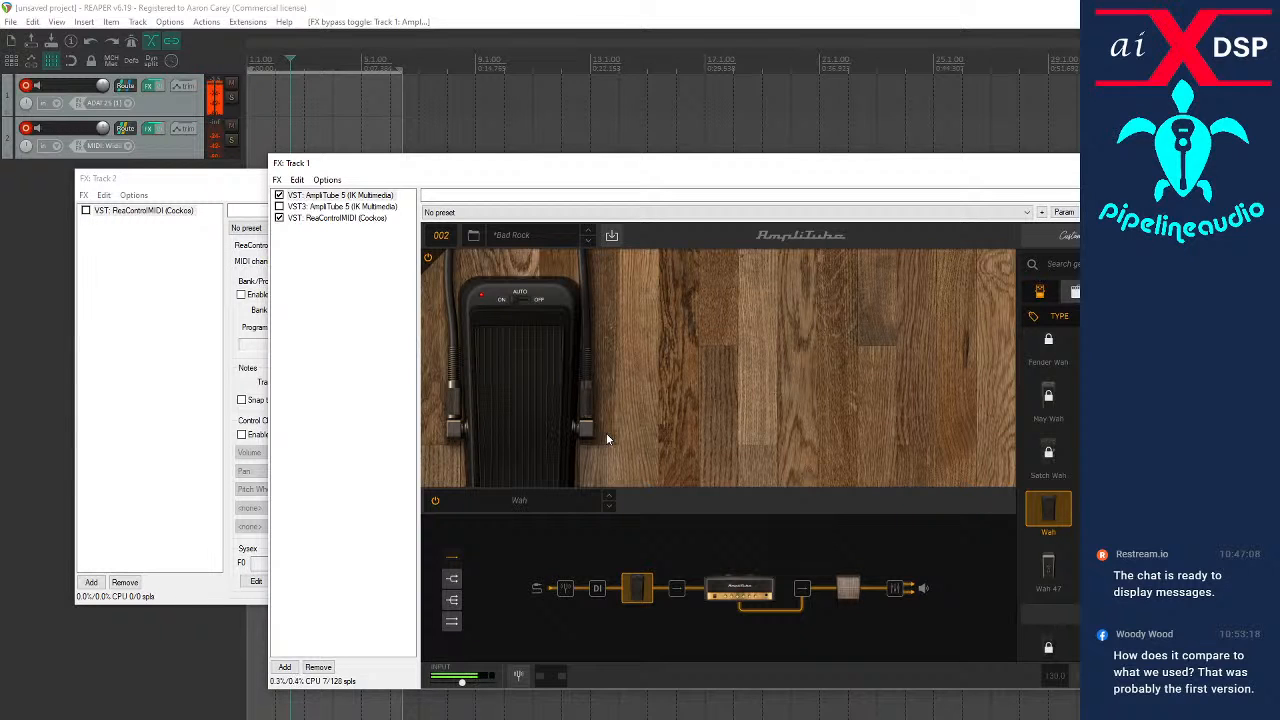
Assign MIDI control to the Wah parameter of the wah pedal
{"action": "right_click", "coordinate": [538, 406]}
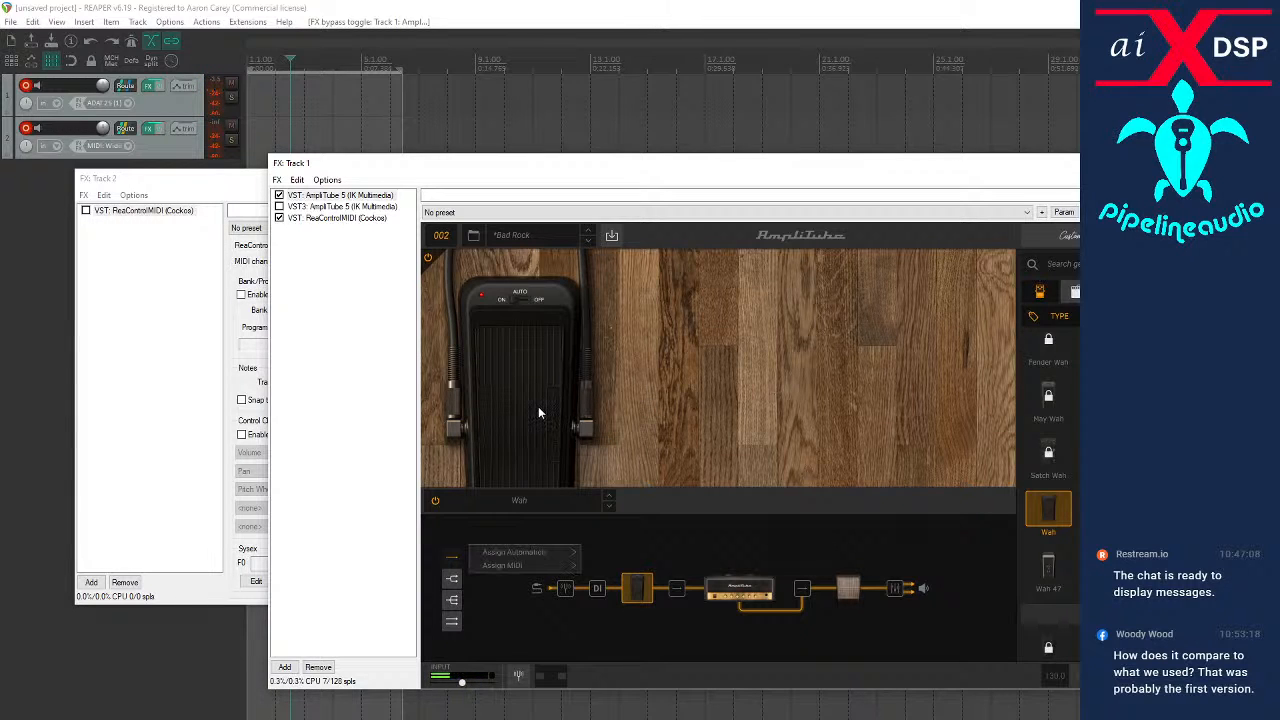
{"action": "mouse_move", "coordinate": [525, 566]}
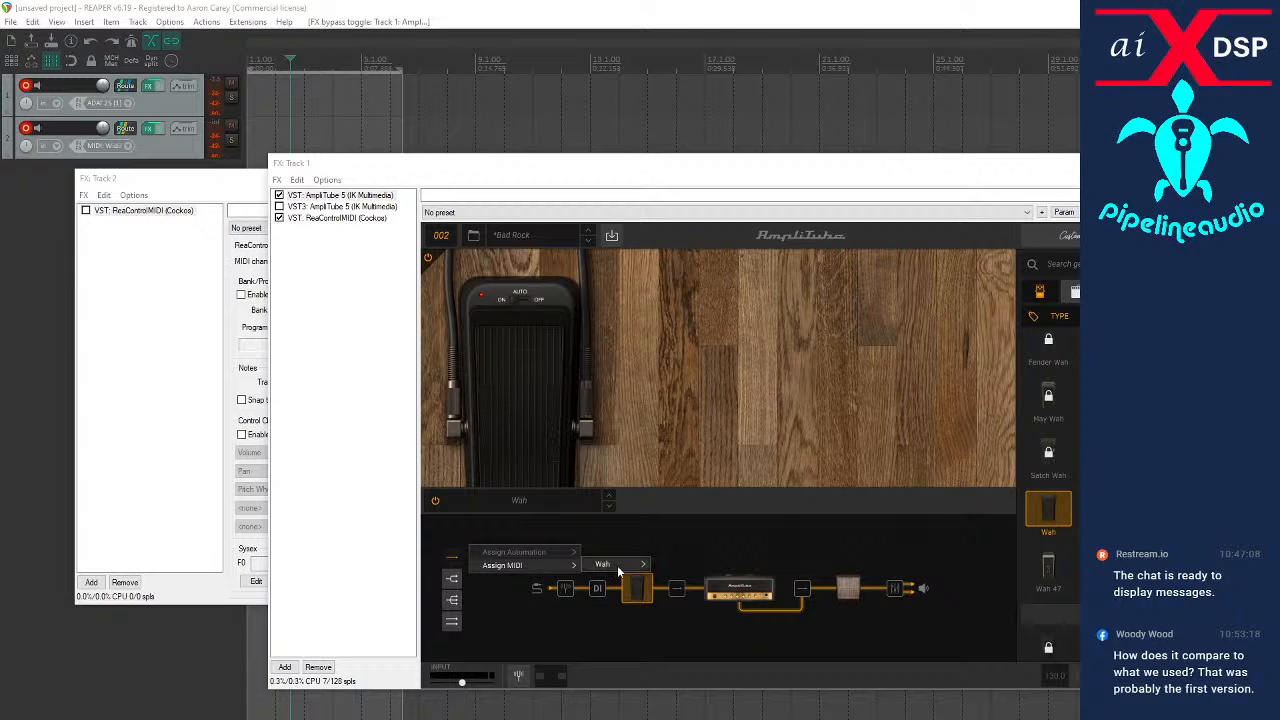
{"action": "left_click", "coordinate": [690, 563]}
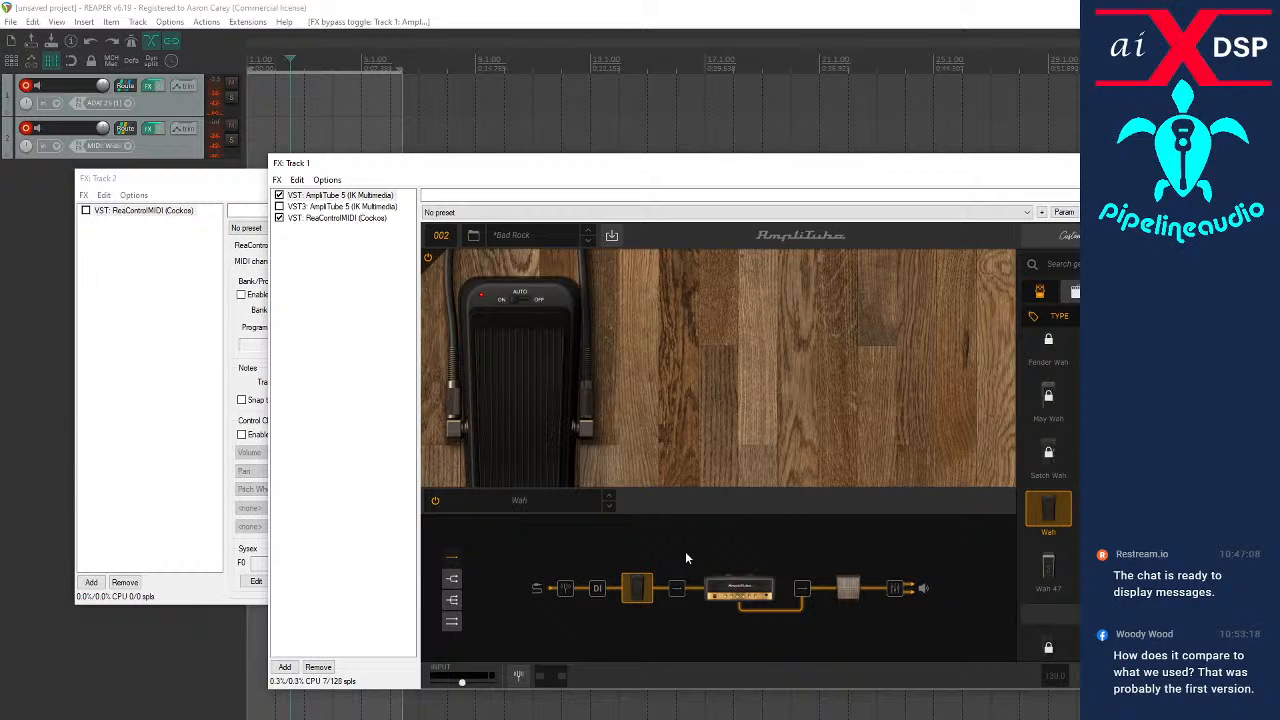
Toggle the wah pedal's Auto switch and try the assignment options for that switch
{"action": "left_click", "coordinate": [517, 300]}
{"action": "left_click", "coordinate": [520, 299]}
{"action": "right_click", "coordinate": [497, 306]}
{"action": "left_click", "coordinate": [509, 351]}
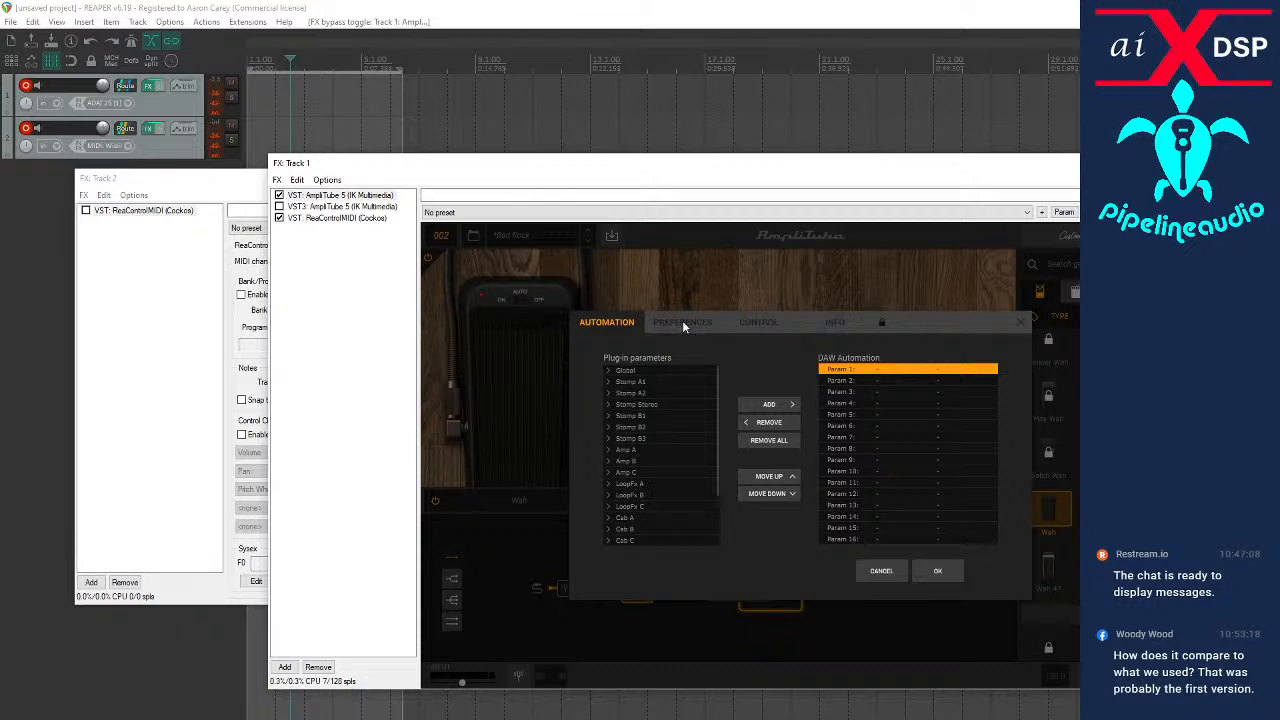
Review AmpliTube's program change list and its global and preset control change assignments, leaving the settings unsaved
{"action": "left_click", "coordinate": [745, 323]}
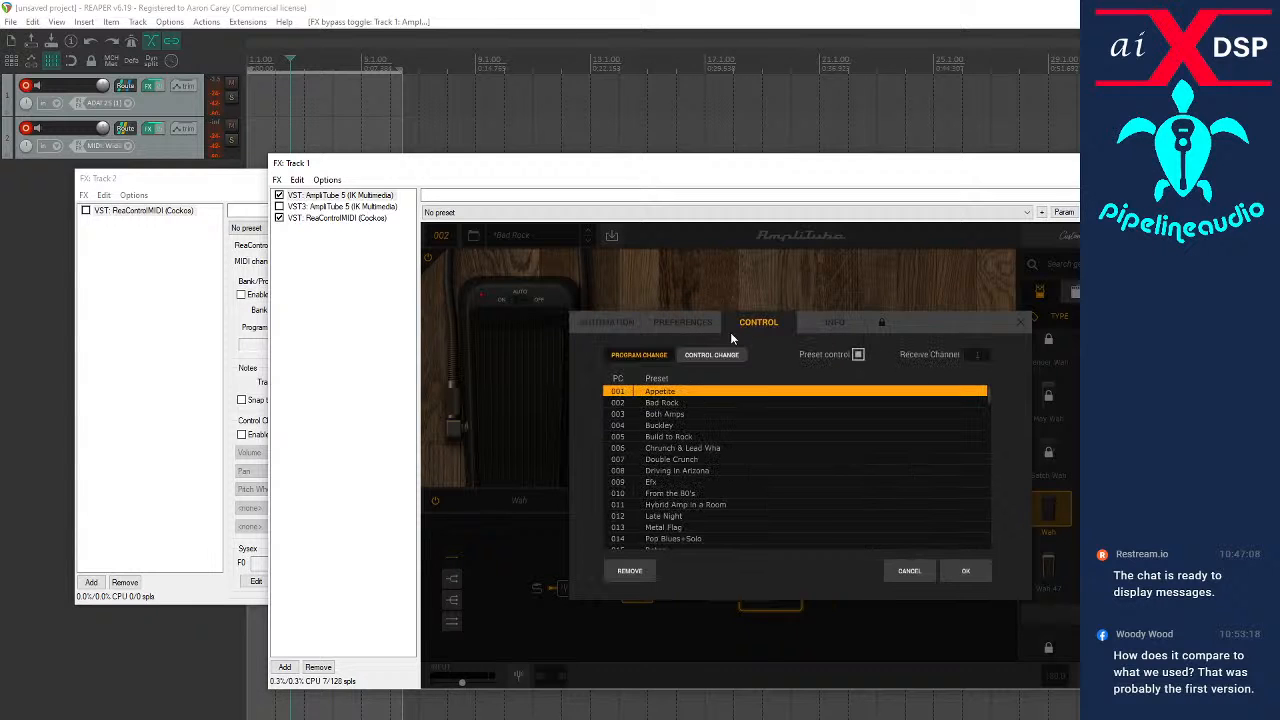
{"action": "left_click", "coordinate": [729, 357]}
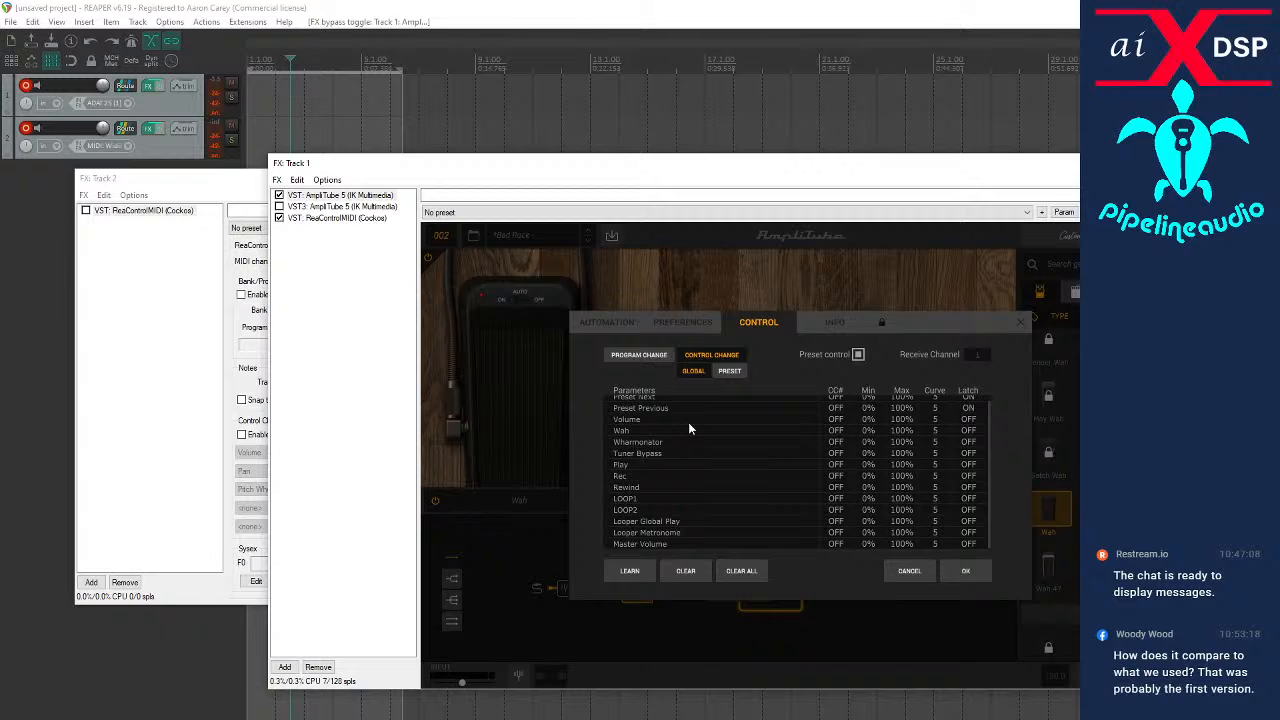
{"action": "left_click", "coordinate": [742, 372]}
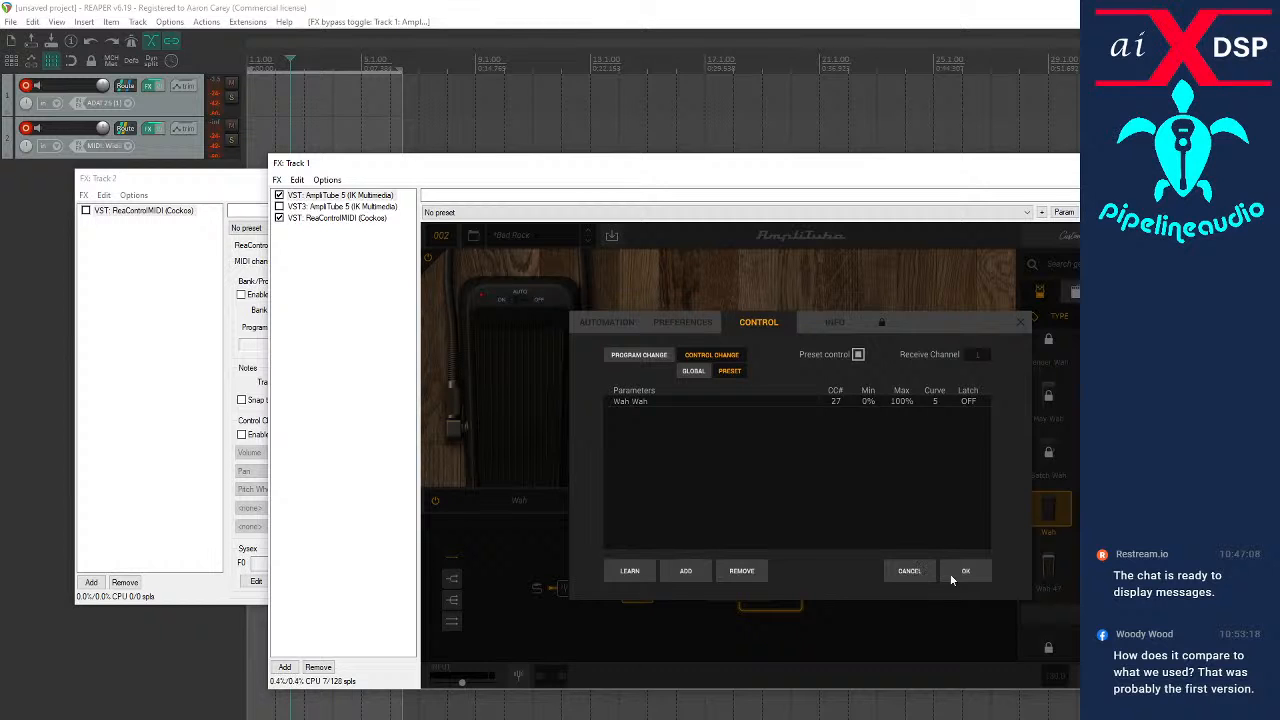
{"action": "left_click", "coordinate": [909, 571]}
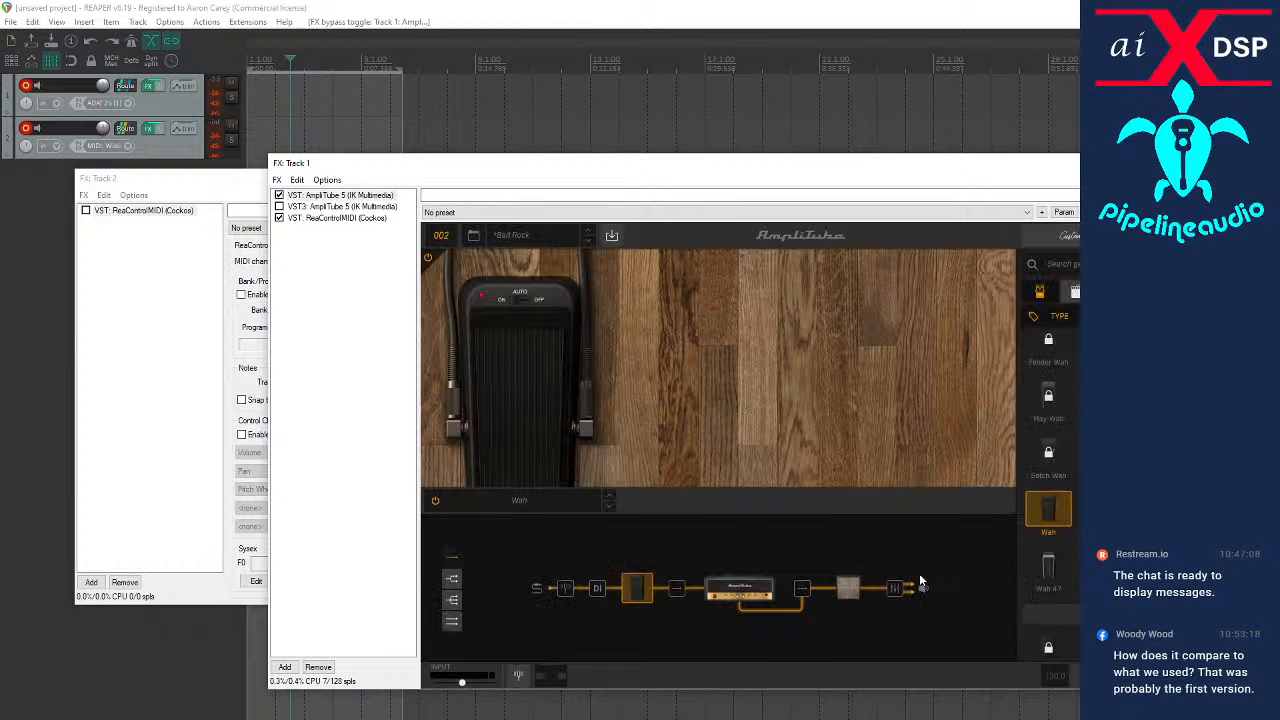
Check the MIDI assignment options offered for the wah pedal's Auto switch
{"action": "right_click", "coordinate": [512, 299]}
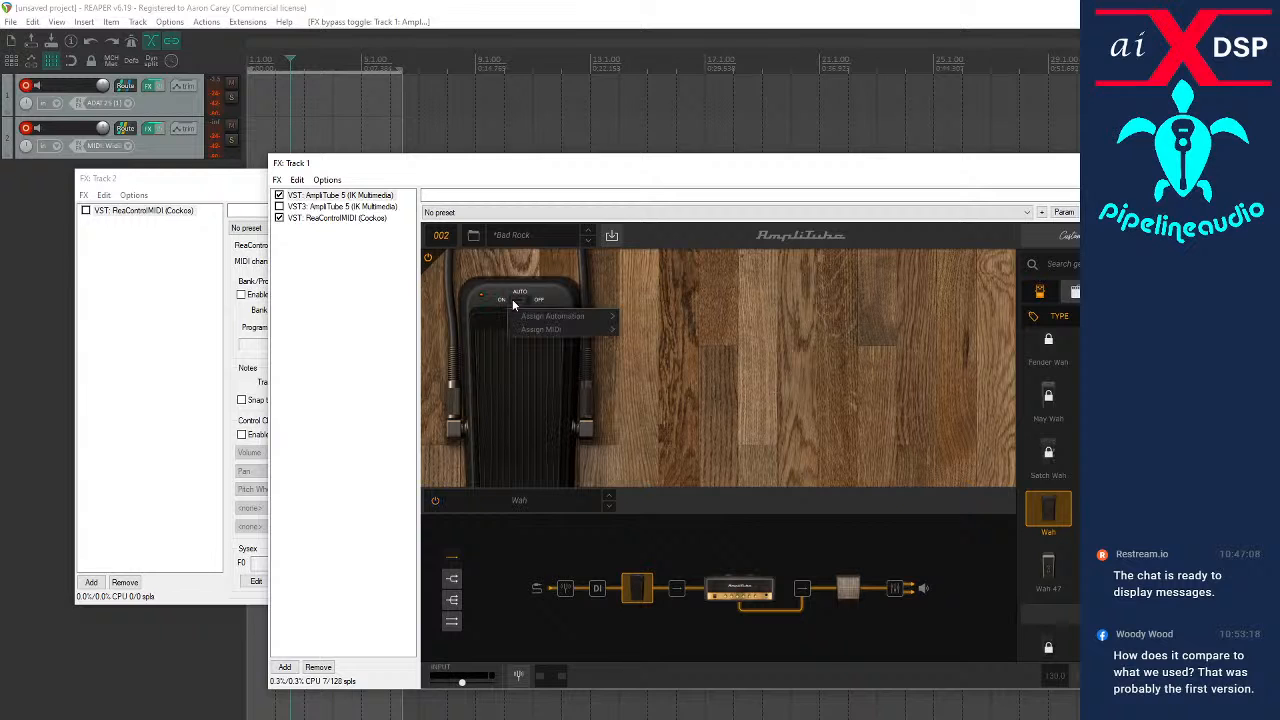
{"action": "mouse_move", "coordinate": [533, 333]}
{"action": "mouse_move", "coordinate": [643, 331]}
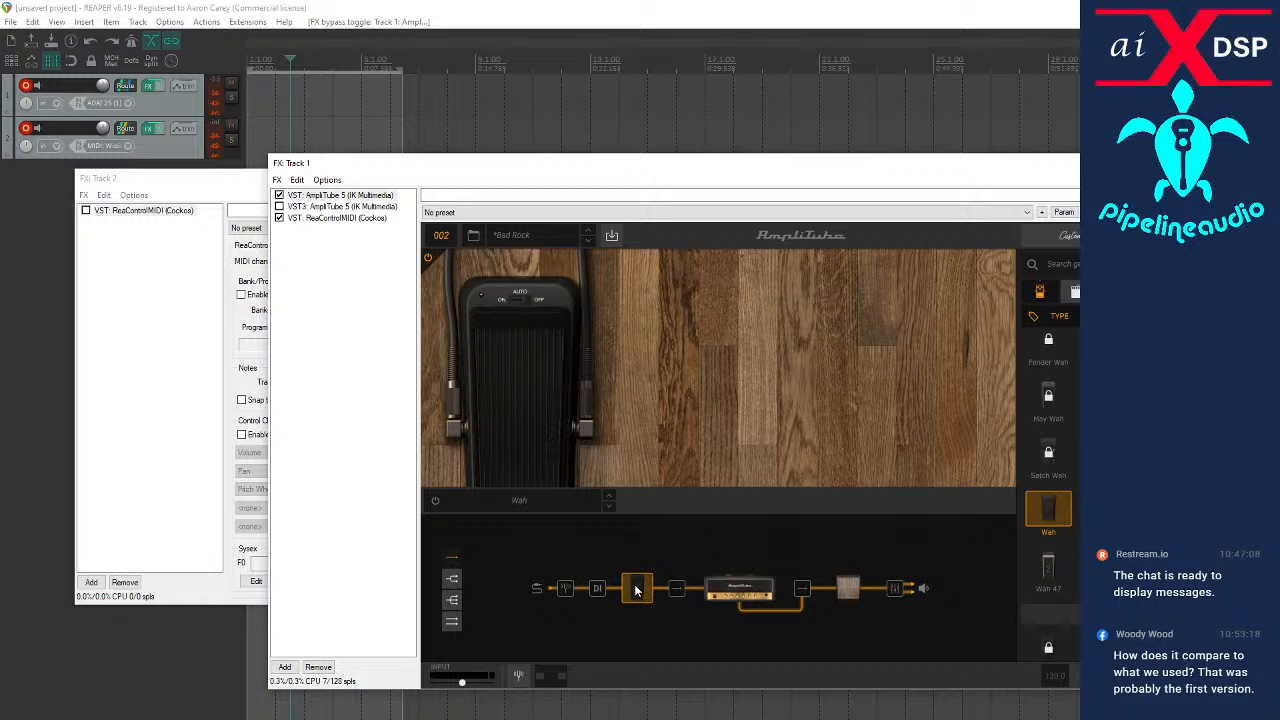
Replace the Wah stomp with the Wah 47 stomp between the DI block and the amp
{"action": "key", "text": "Delete"}
{"action": "left_click", "coordinate": [1040, 292]}
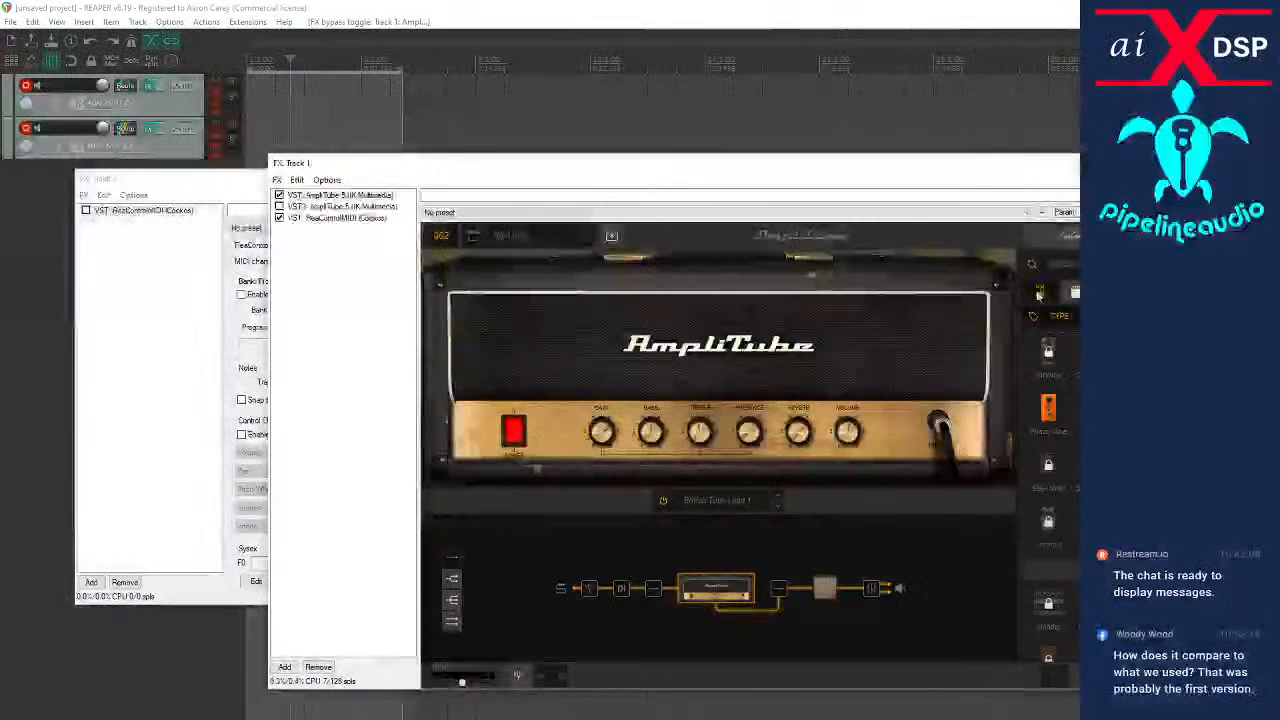
{"action": "scroll", "coordinate": [1048, 450], "scroll_direction": "down", "scroll_amount": 6}
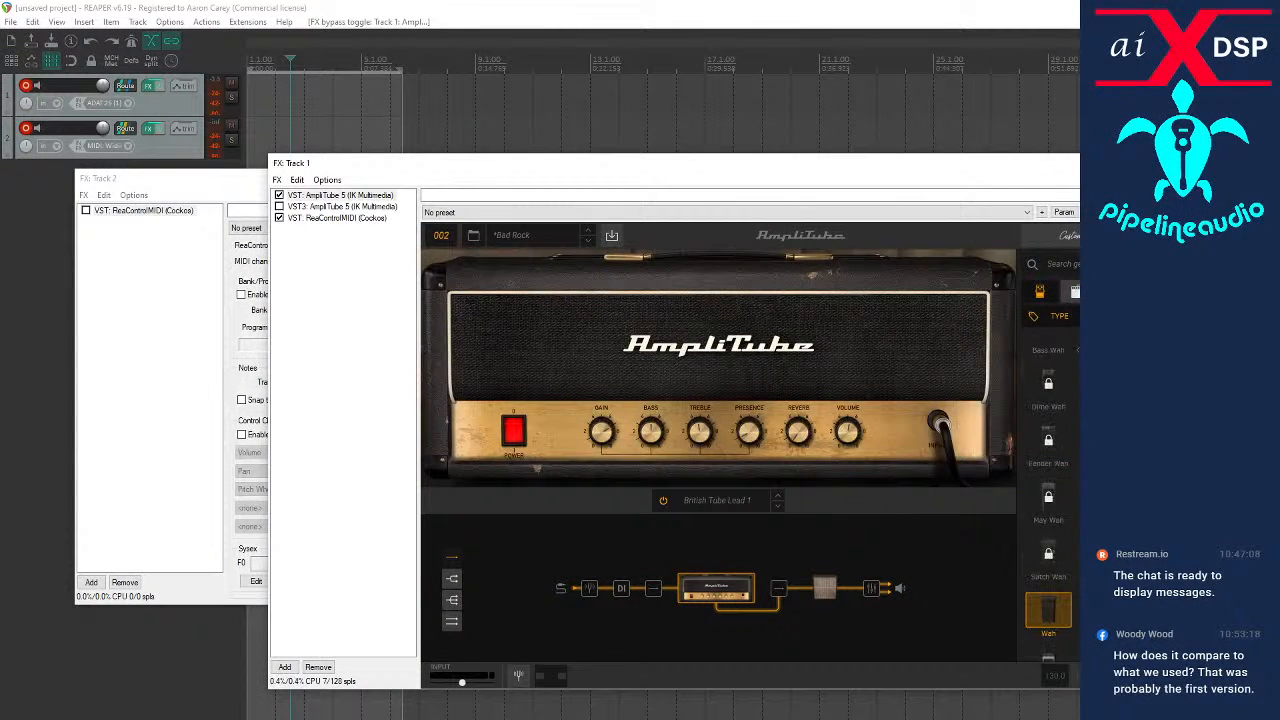
{"action": "scroll", "coordinate": [1048, 450], "scroll_direction": "up", "scroll_amount": 2}
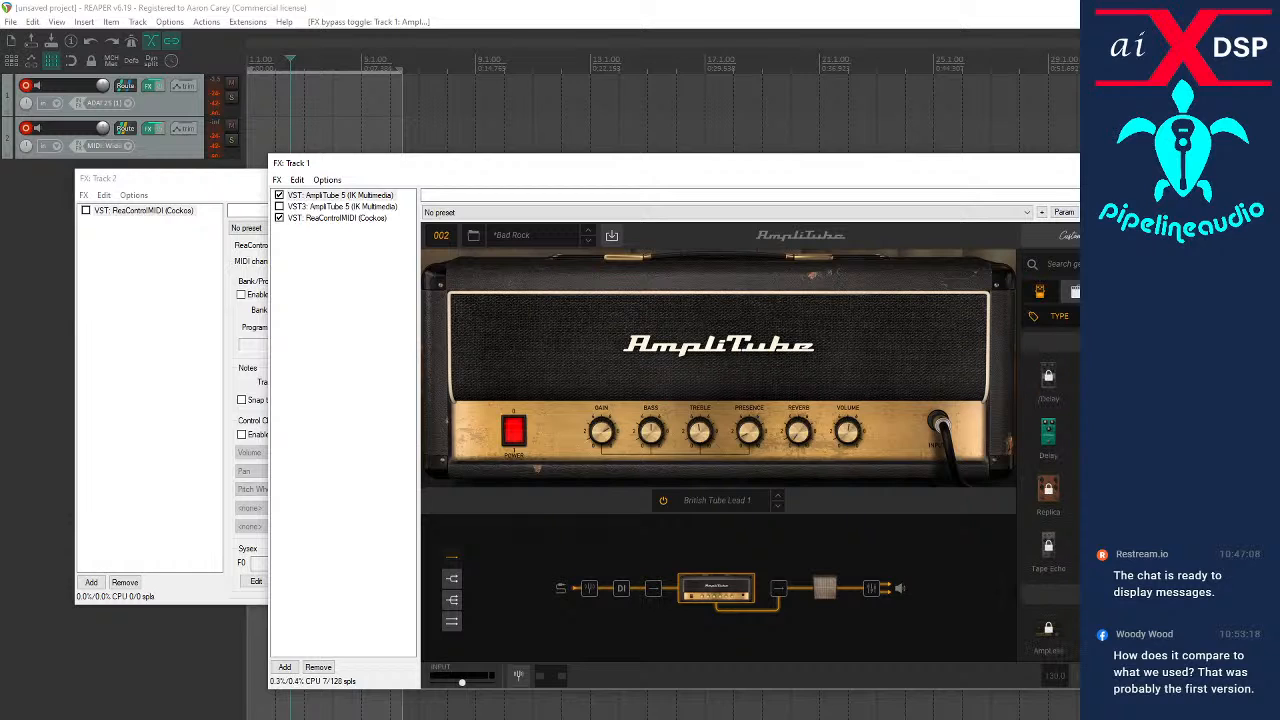
{"action": "scroll", "coordinate": [1048, 480], "scroll_direction": "down", "scroll_amount": 5}
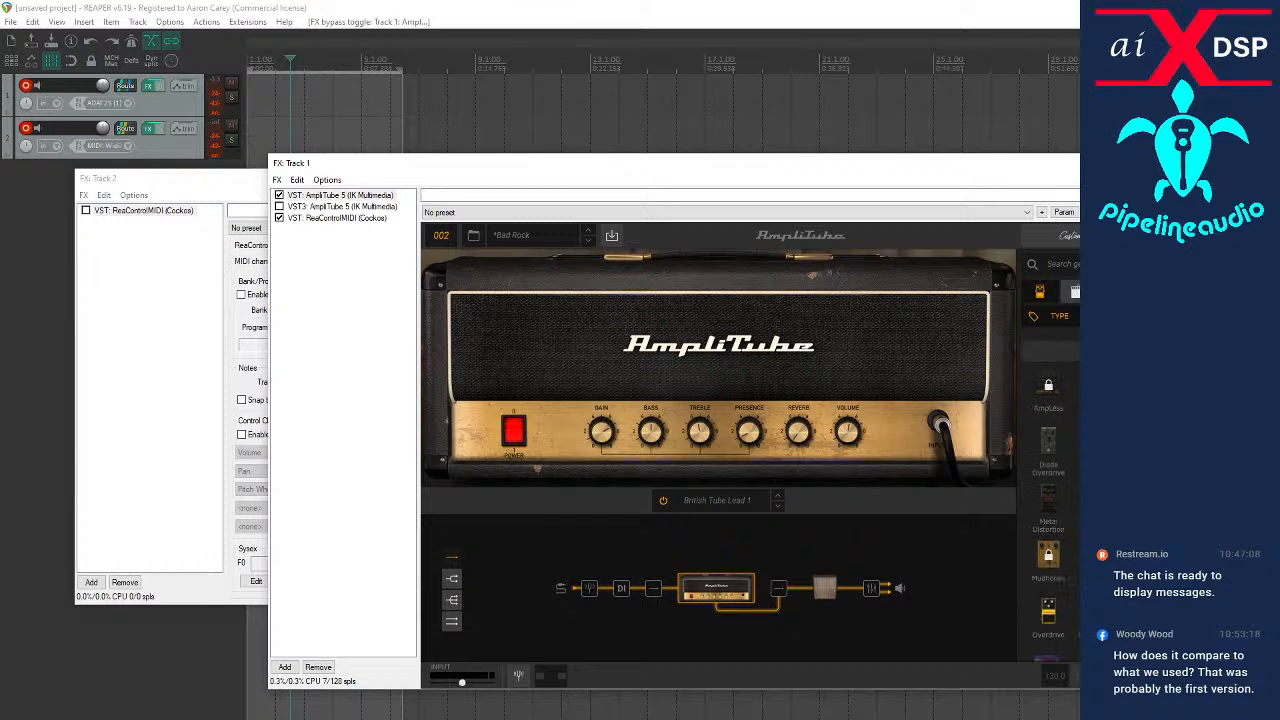
{"action": "scroll", "coordinate": [1052, 427], "scroll_direction": "down", "scroll_amount": 6}
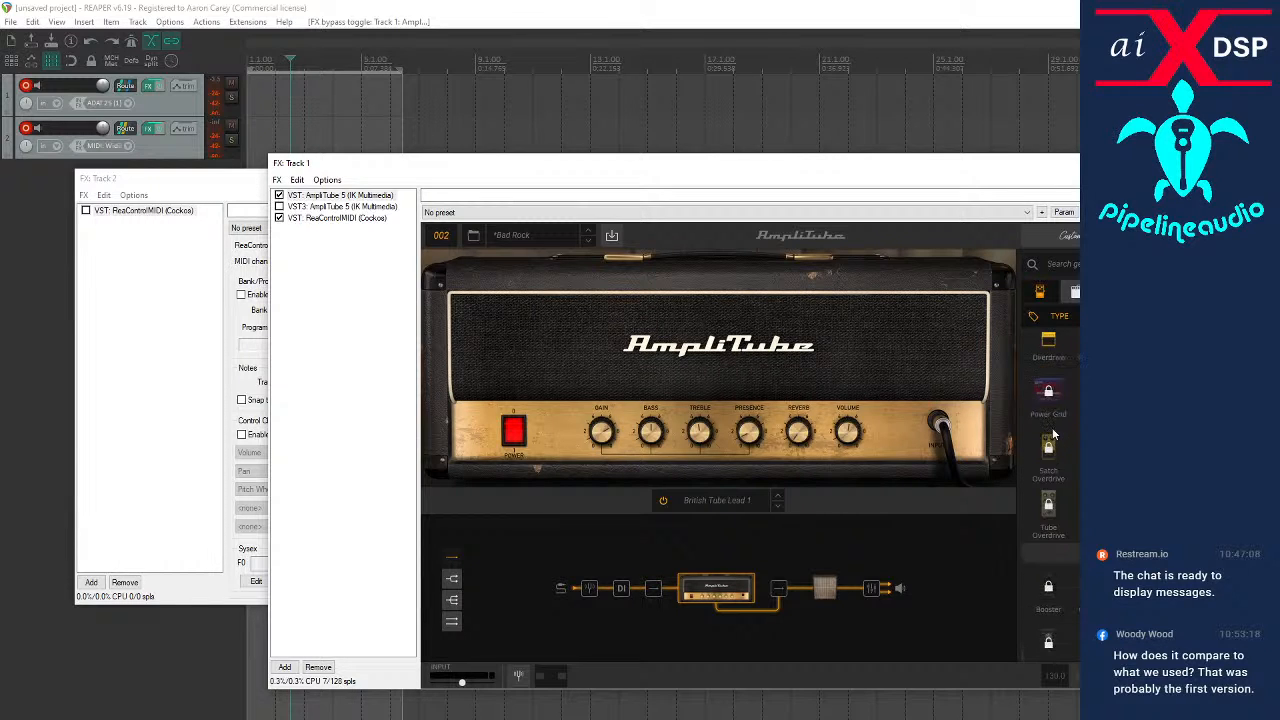
{"action": "scroll", "coordinate": [1048, 435], "scroll_direction": "down", "scroll_amount": 8}
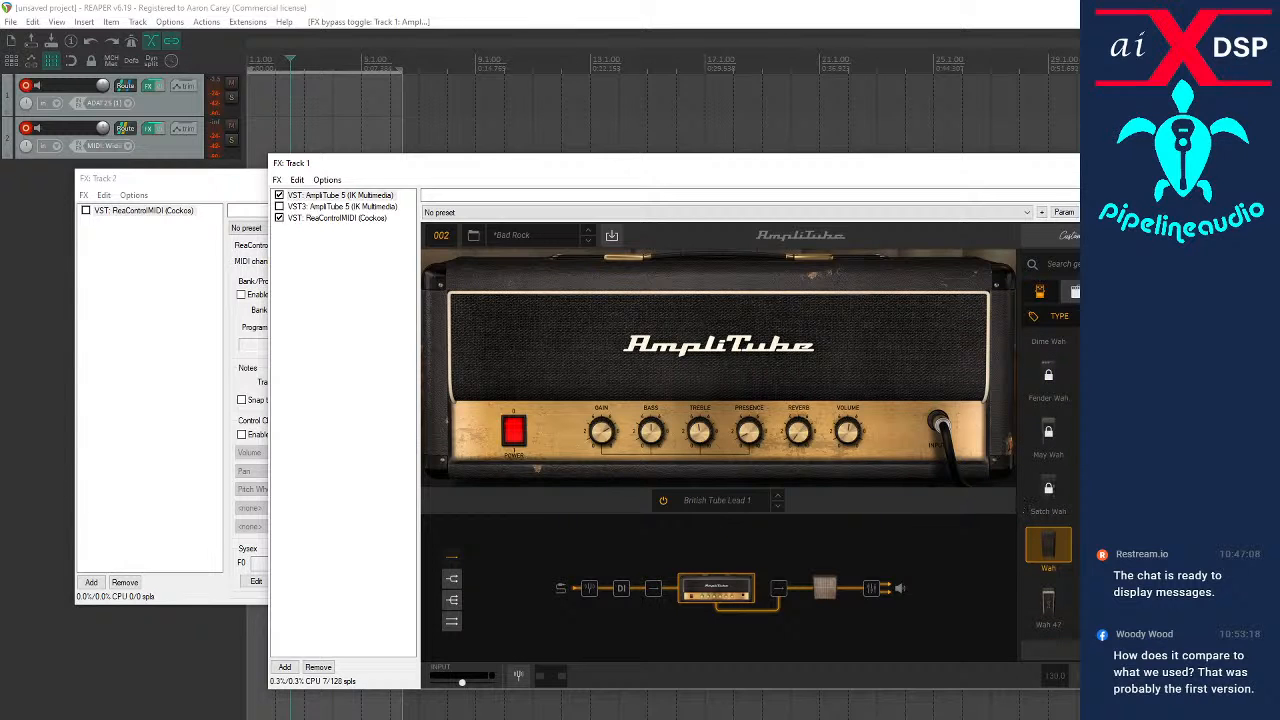
{"action": "left_click_drag", "start_coordinate": [1047, 617], "coordinate": [595, 600]}
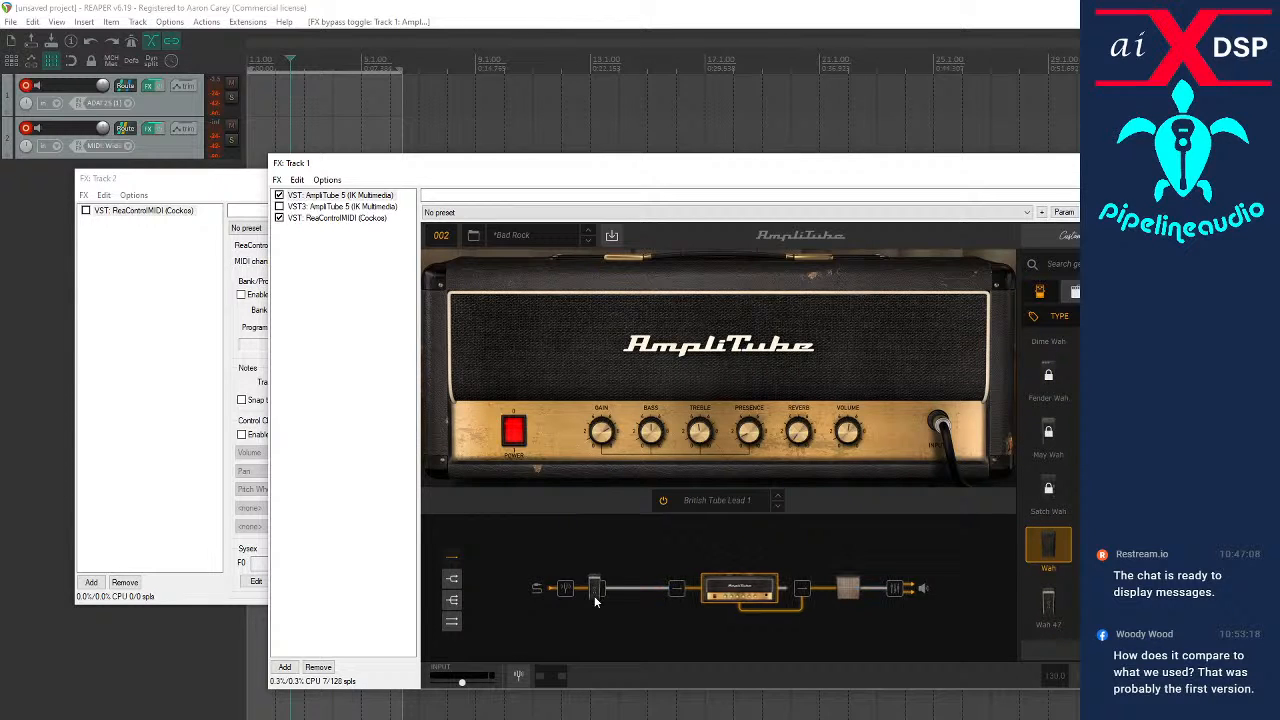
{"action": "left_click", "coordinate": [625, 599]}
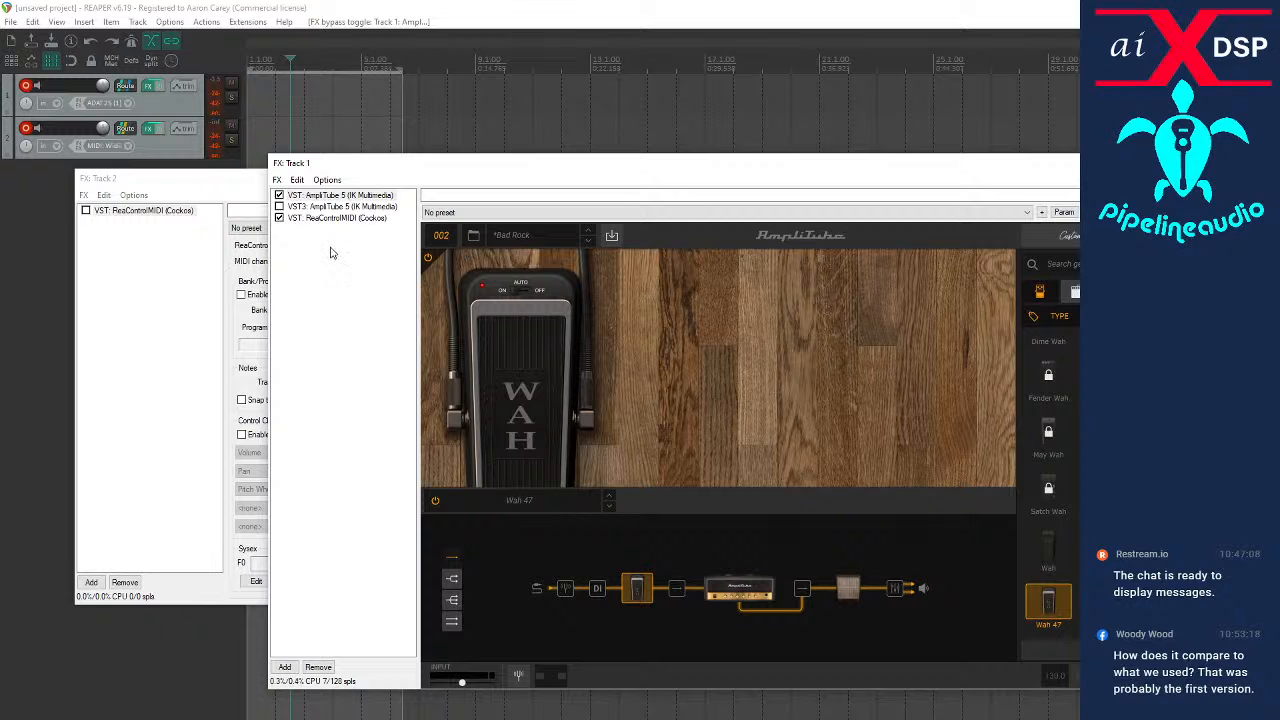
Assign MIDI control to the Wah parameter of the Wah 47 pedal
{"action": "right_click", "coordinate": [520, 390]}
{"action": "mouse_move", "coordinate": [505, 556]}
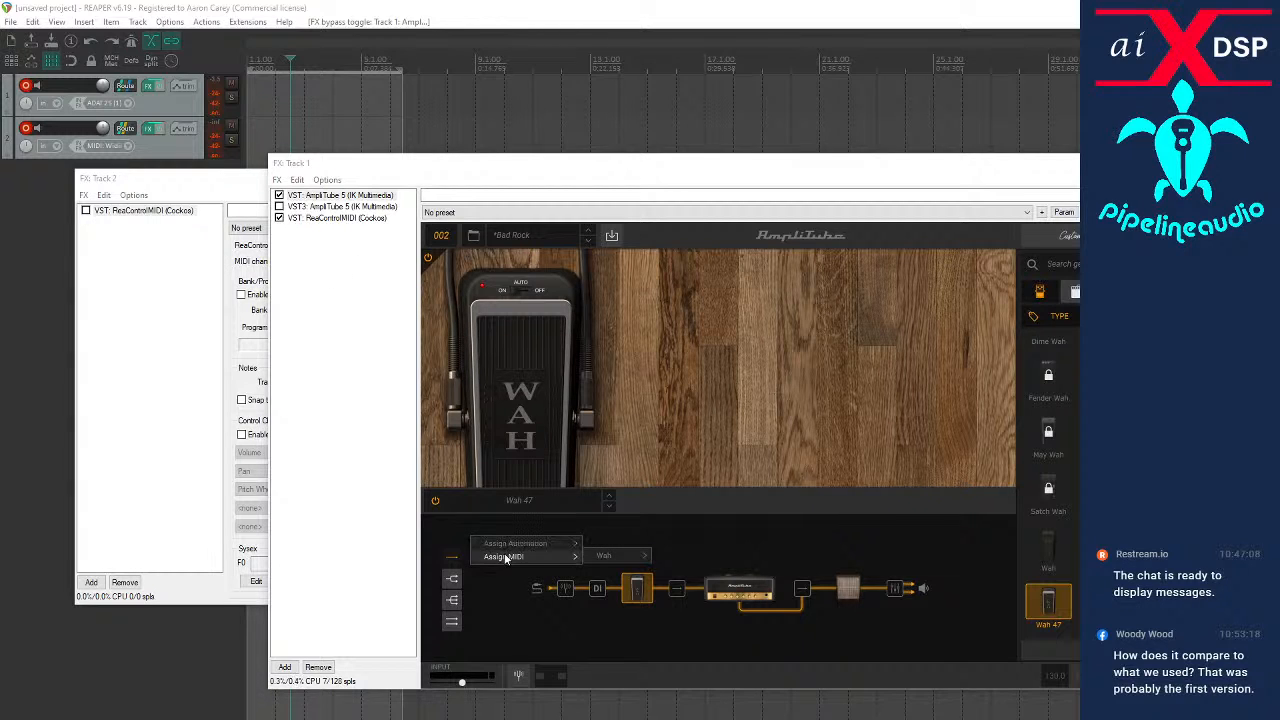
{"action": "mouse_move", "coordinate": [607, 558]}
{"action": "left_click", "coordinate": [665, 558]}
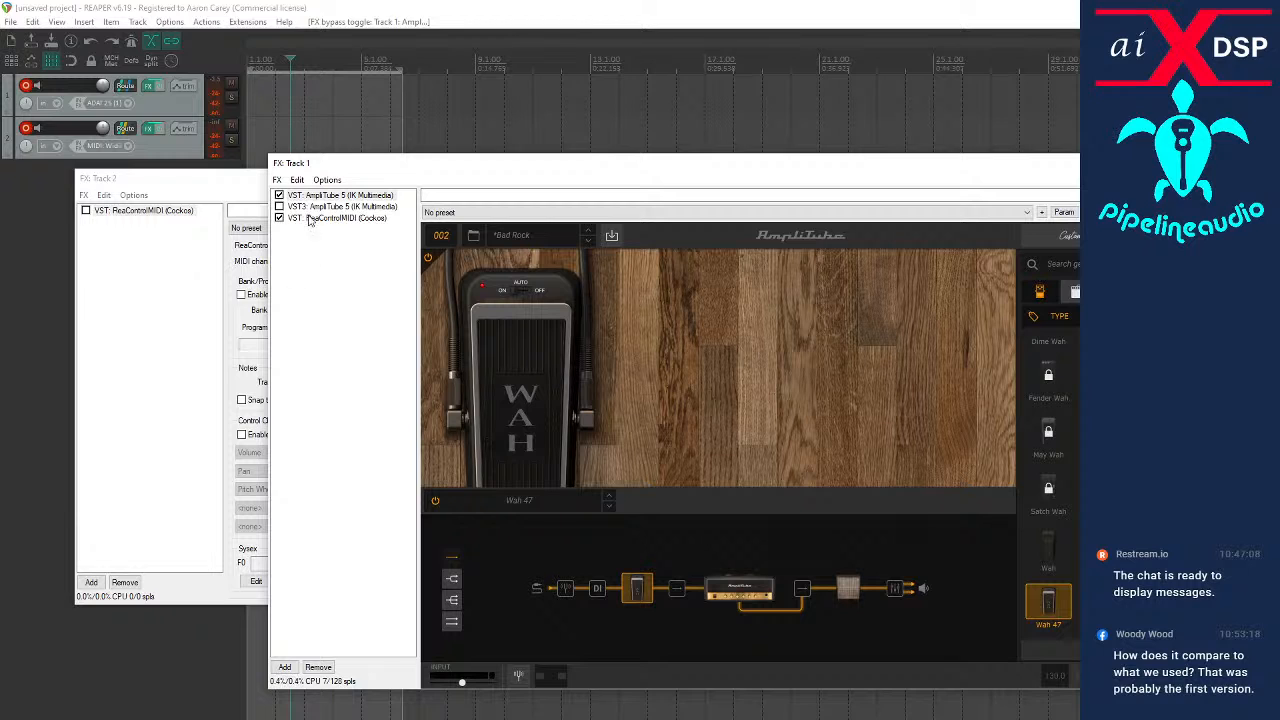
Add the VST Auto Engage (aixdsp) to Track 1 and make it first in the FX chain
{"action": "left_click", "coordinate": [284, 667]}
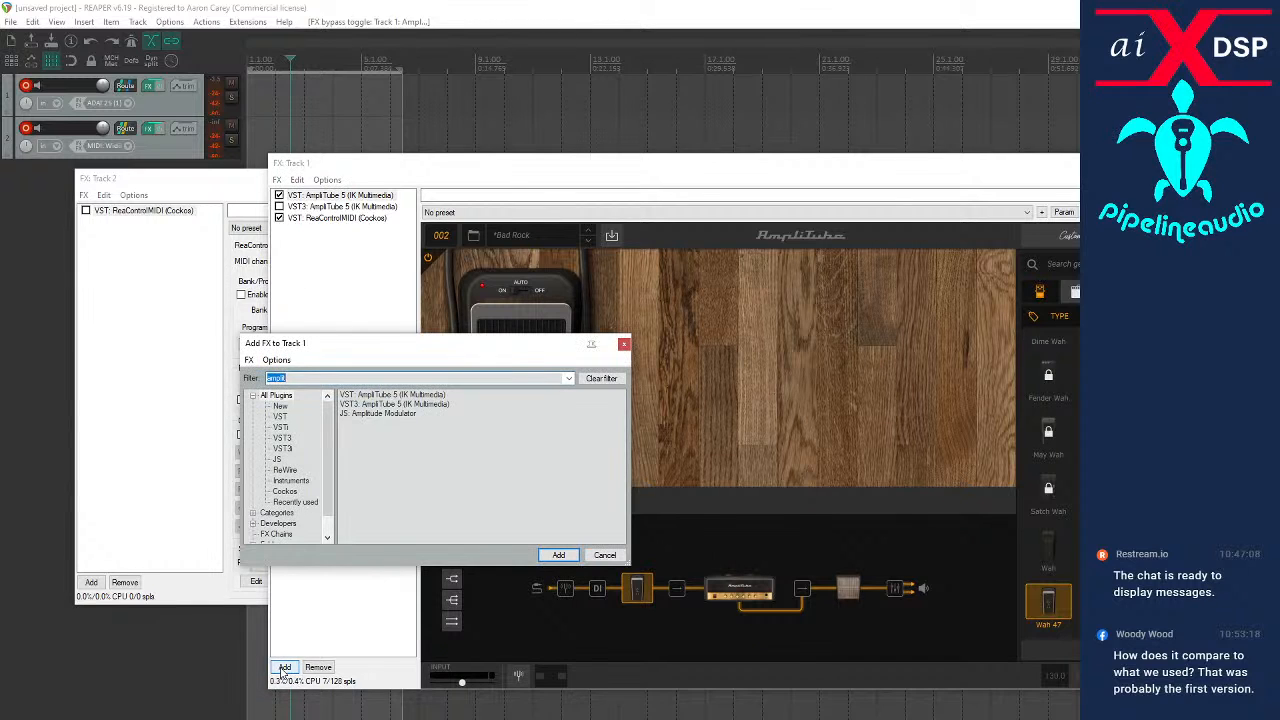
{"action": "type", "text": "aix"}
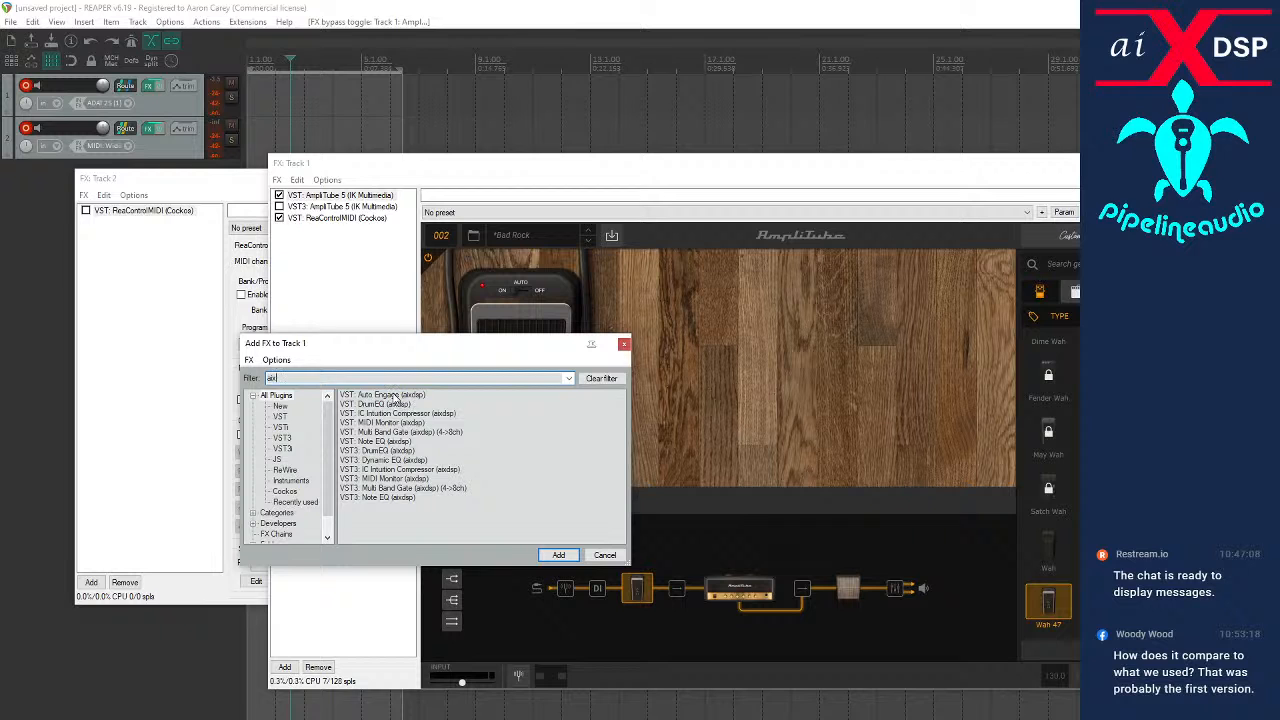
{"action": "double_click", "coordinate": [395, 397]}
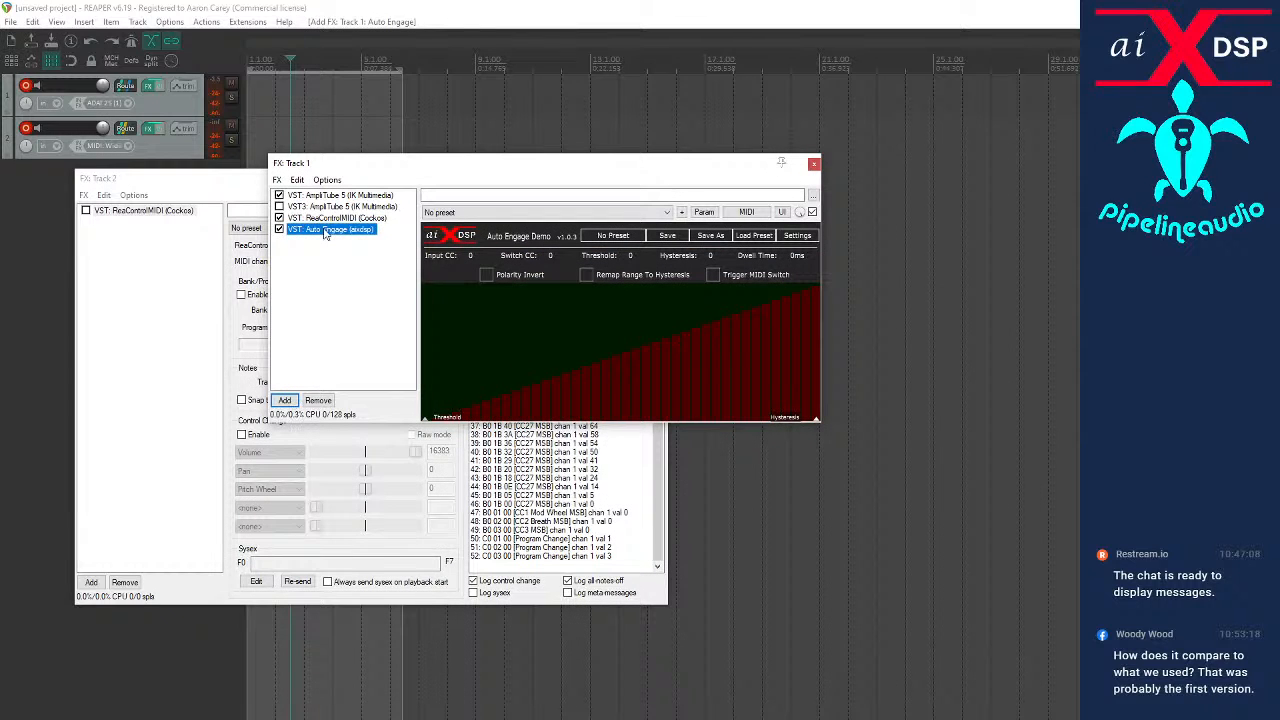
{"action": "left_click_drag", "start_coordinate": [310, 197], "coordinate": [312, 196]}
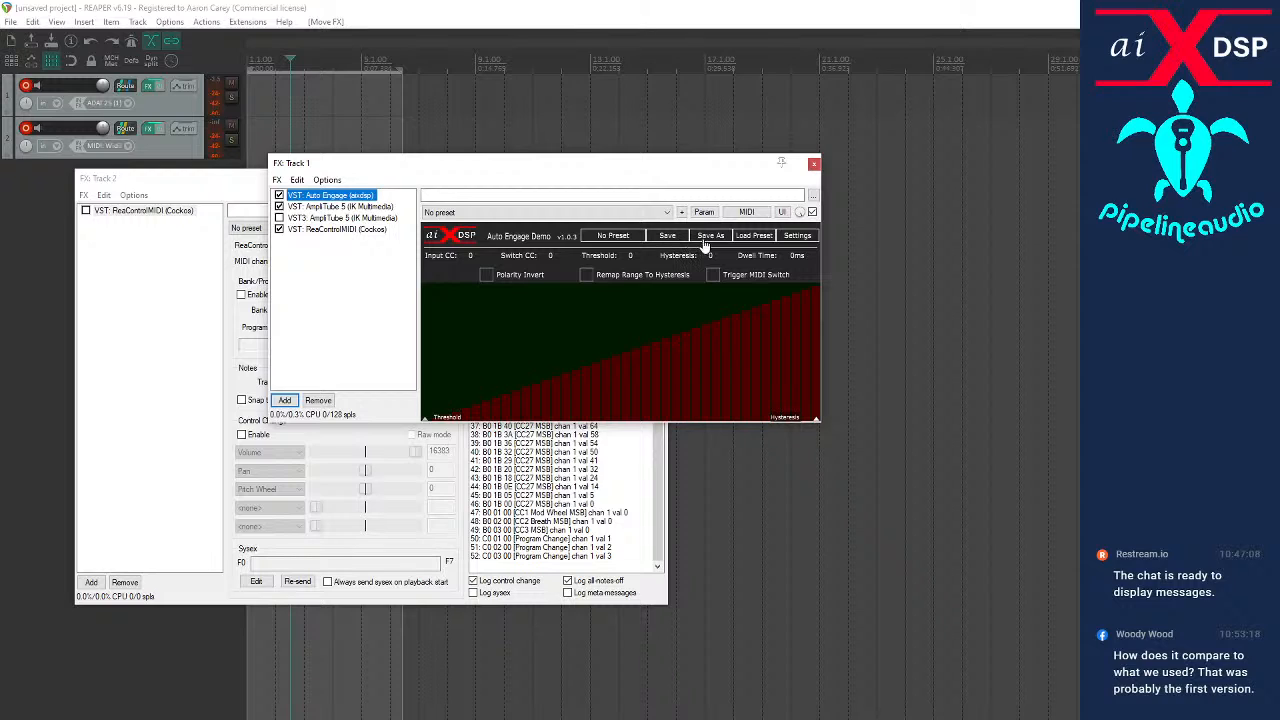
Set Auto Engage's Input CC to 27 and its Switch CC to 28
{"action": "left_click", "coordinate": [472, 256]}
{"action": "left_click", "coordinate": [474, 258]}
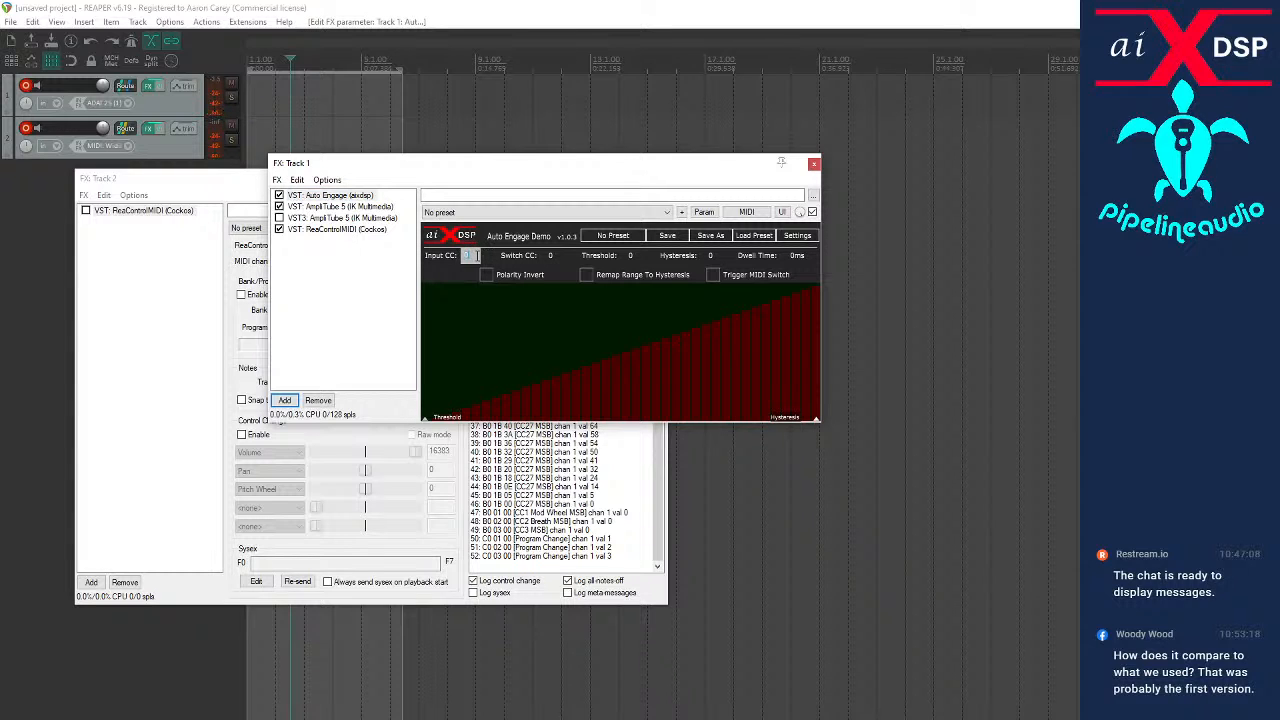
{"action": "type", "text": "27"}
{"action": "left_click", "coordinate": [477, 289]}
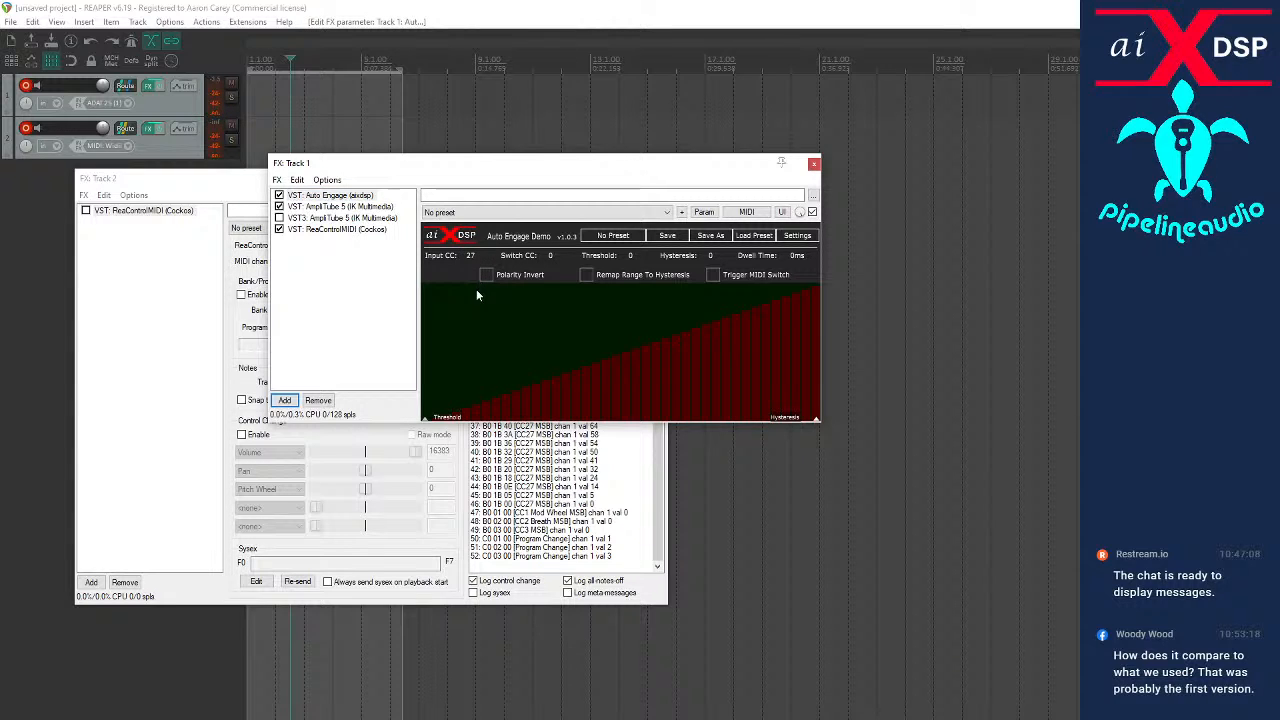
{"action": "left_click", "coordinate": [551, 256]}
{"action": "type", "text": "28"}
{"action": "left_click", "coordinate": [464, 271]}
Arrange the Track 1 and Track 2 FX windows one above the other and clear Track 2's MIDI activity log
{"action": "left_click_drag", "start_coordinate": [533, 170], "coordinate": [334, 61]}
{"action": "left_click", "coordinate": [656, 538]}
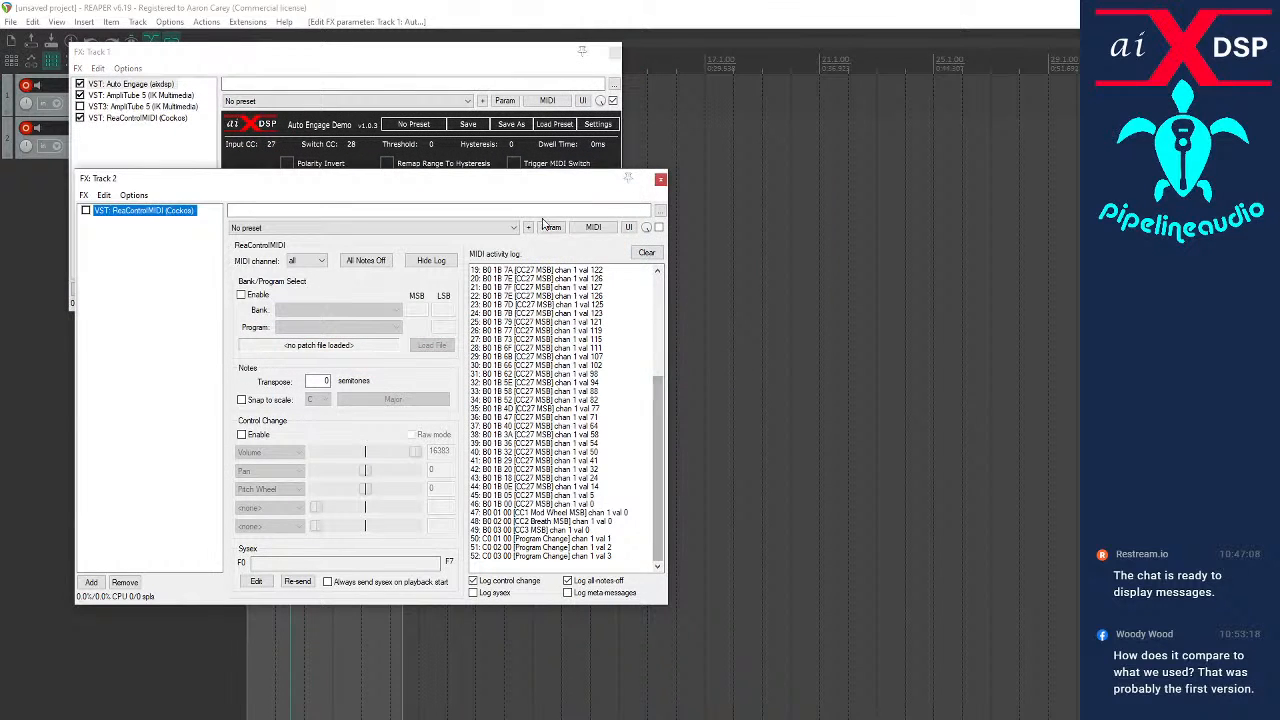
{"action": "left_click", "coordinate": [647, 253]}
{"action": "left_click_drag", "start_coordinate": [478, 190], "coordinate": [541, 335]}
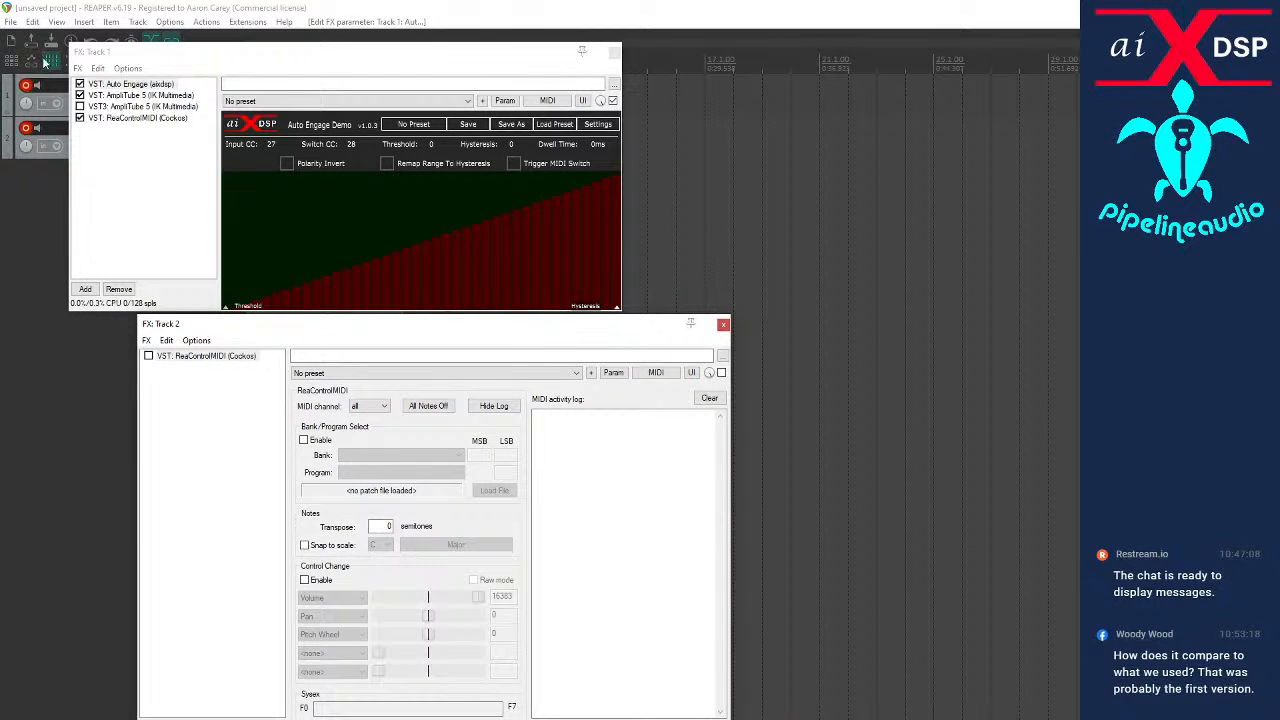
Bypass the VST AmpliTube 5 on Track 1 and fire Auto Engage's Trigger MIDI Switch several times
{"action": "left_click", "coordinate": [80, 95]}
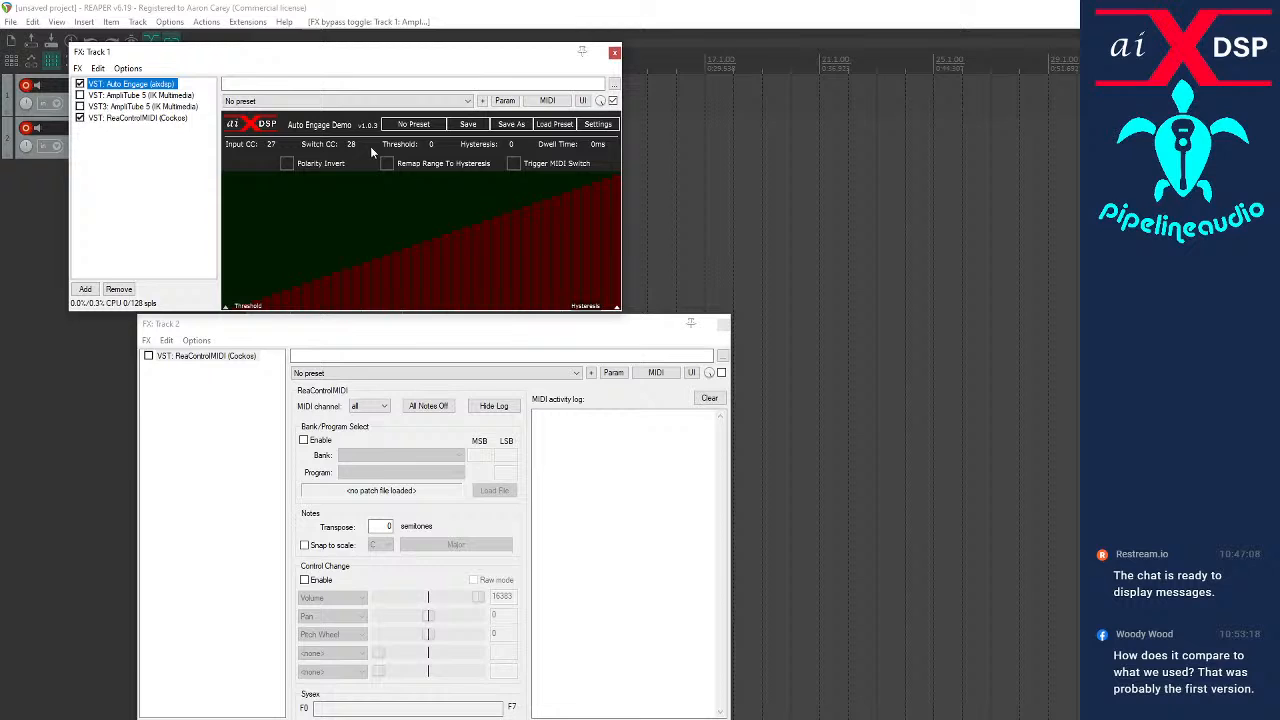
{"action": "left_click", "coordinate": [514, 165]}
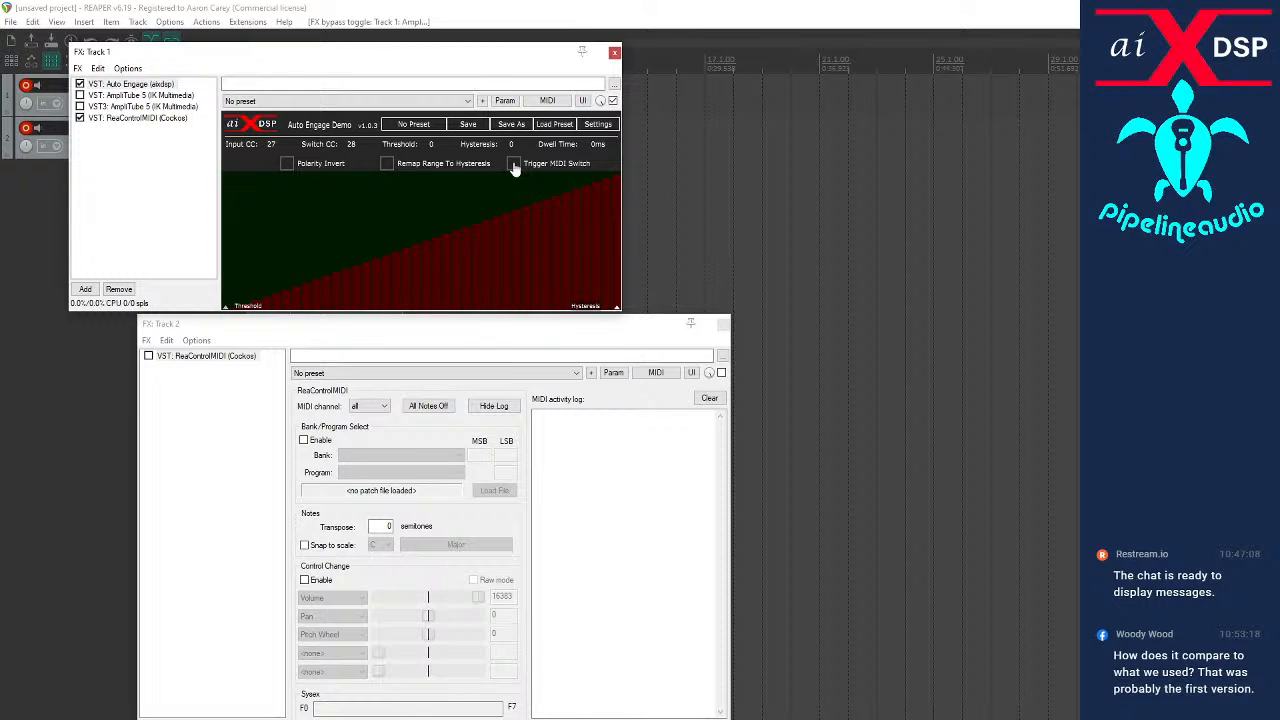
{"action": "left_click", "coordinate": [514, 165]}
{"action": "left_click", "coordinate": [514, 165]}
Float the ReaControlMIDI window of Track 1 and clear its MIDI activity log
{"action": "left_click", "coordinate": [118, 119]}
{"action": "double_click", "coordinate": [119, 124]}
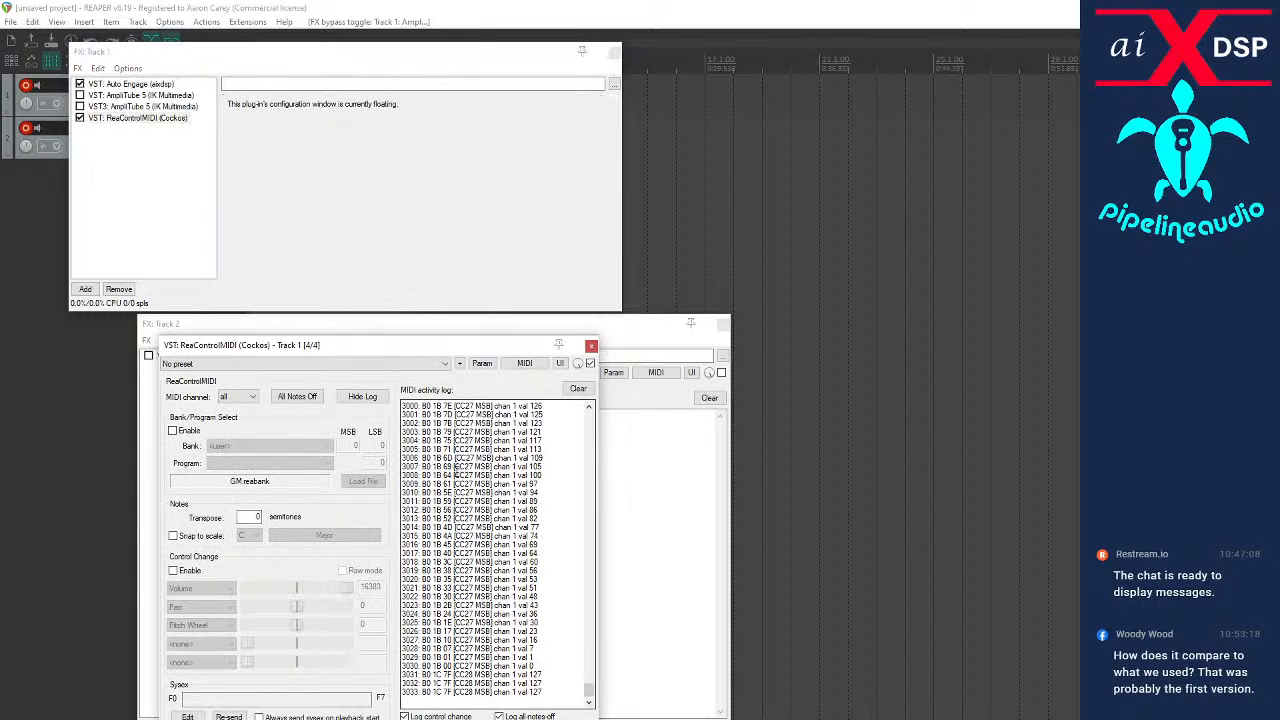
{"action": "left_click", "coordinate": [578, 389]}
Fire Auto Engage's Trigger MIDI Switch repeatedly and examine the messages in Track 1's MIDI activity log
{"action": "left_click", "coordinate": [116, 84]}
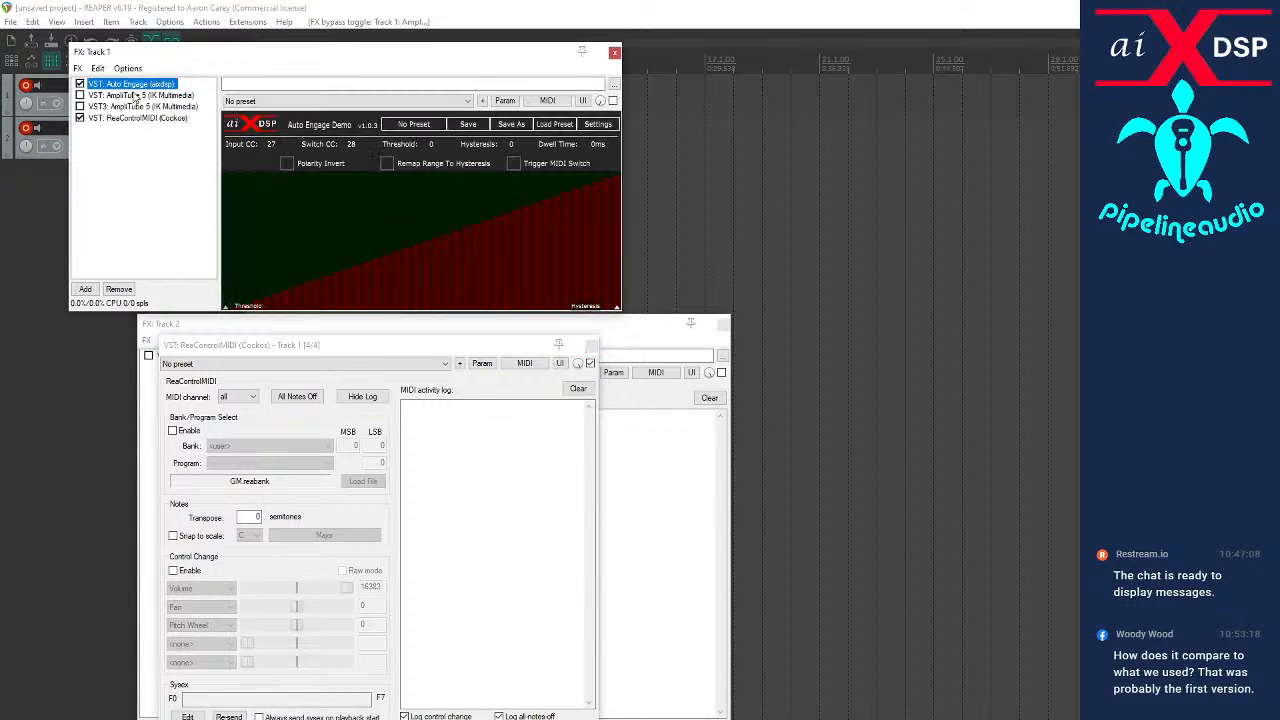
{"action": "left_click", "coordinate": [511, 164]}
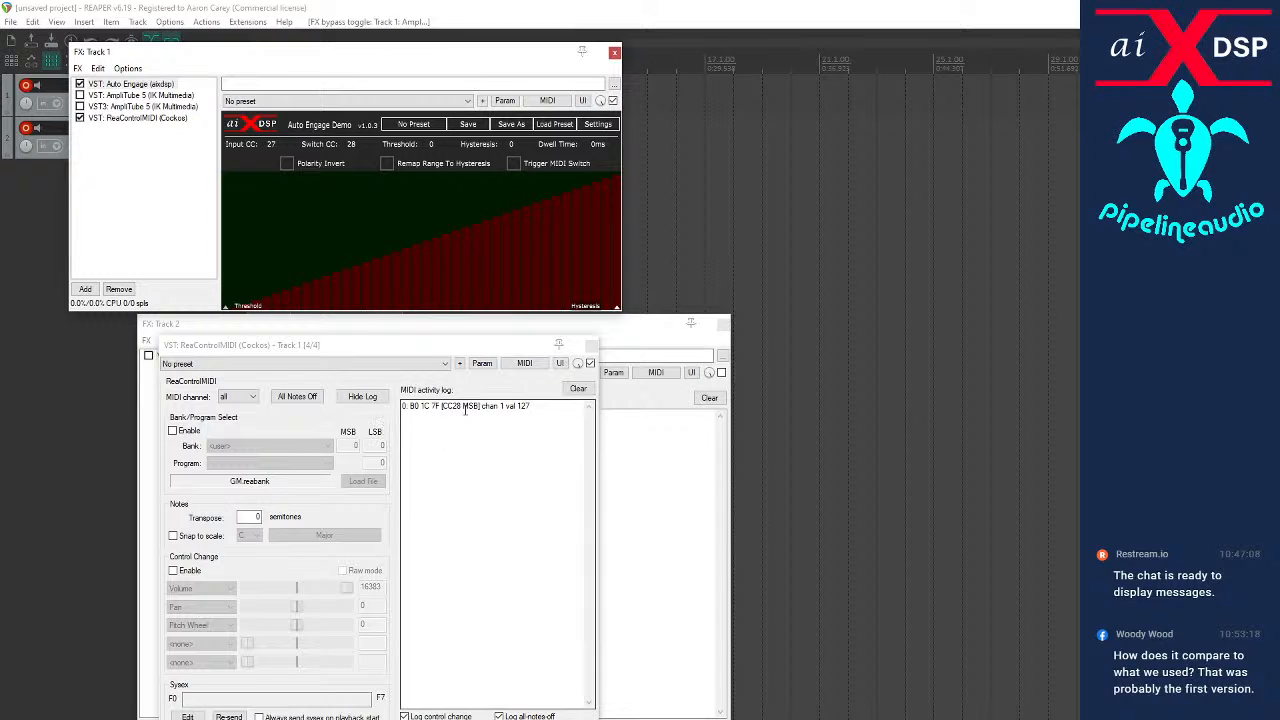
{"action": "left_click", "coordinate": [513, 165]}
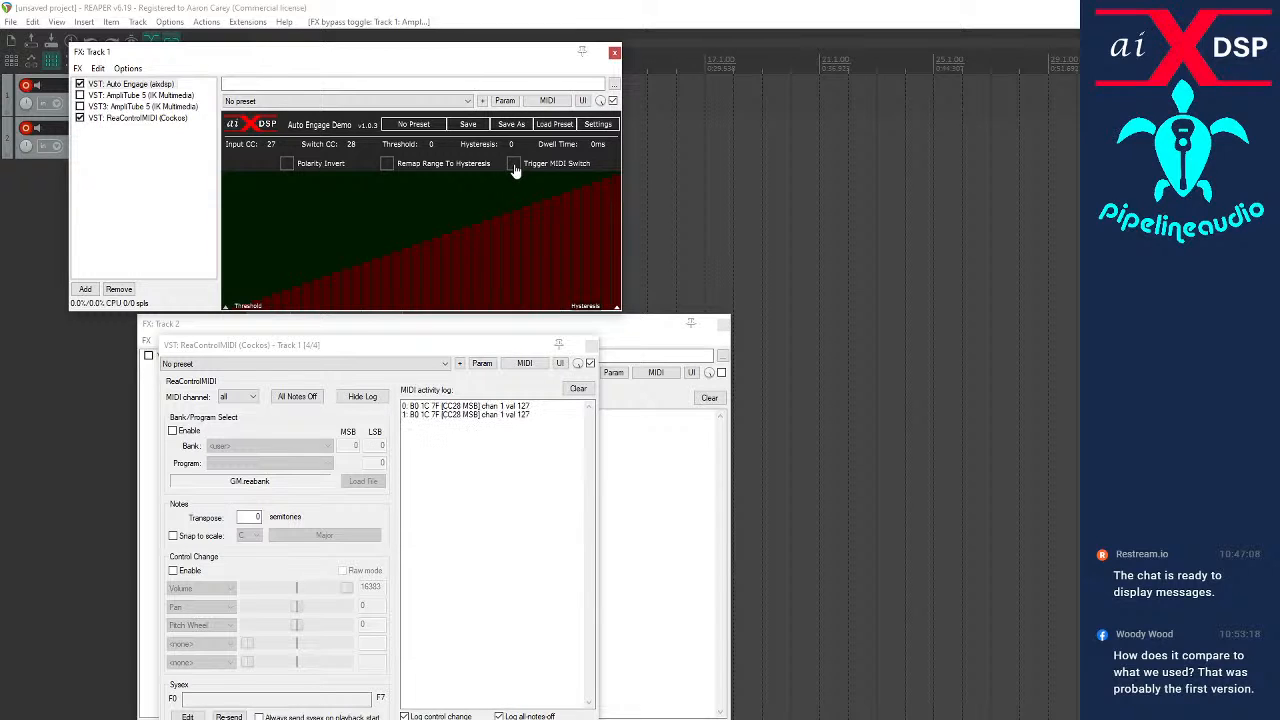
{"action": "left_click", "coordinate": [513, 165]}
{"action": "left_click", "coordinate": [513, 165]}
{"action": "left_click", "coordinate": [513, 165]}
{"action": "left_click", "coordinate": [513, 165]}
{"action": "left_click", "coordinate": [513, 165]}
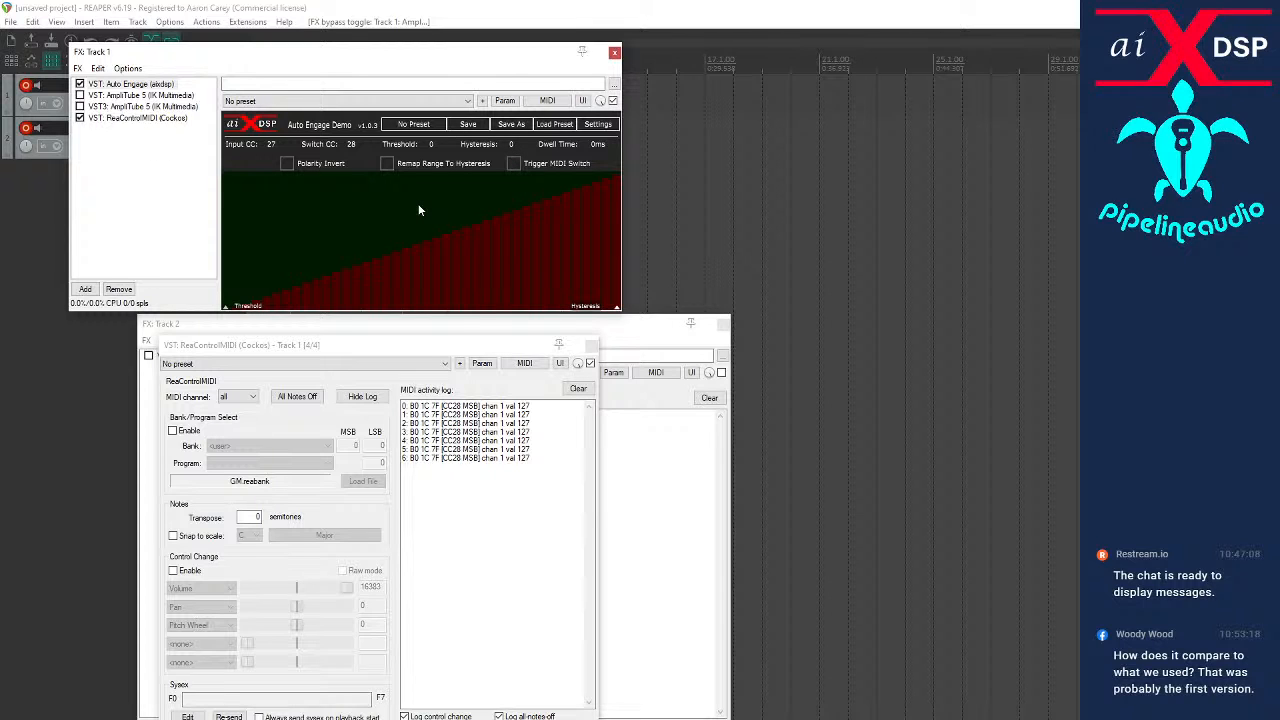
Float the Auto Engage window, re-enable the VST AmpliTube 5 and show its pedal view with Auto Engage in front
{"action": "double_click", "coordinate": [145, 85]}
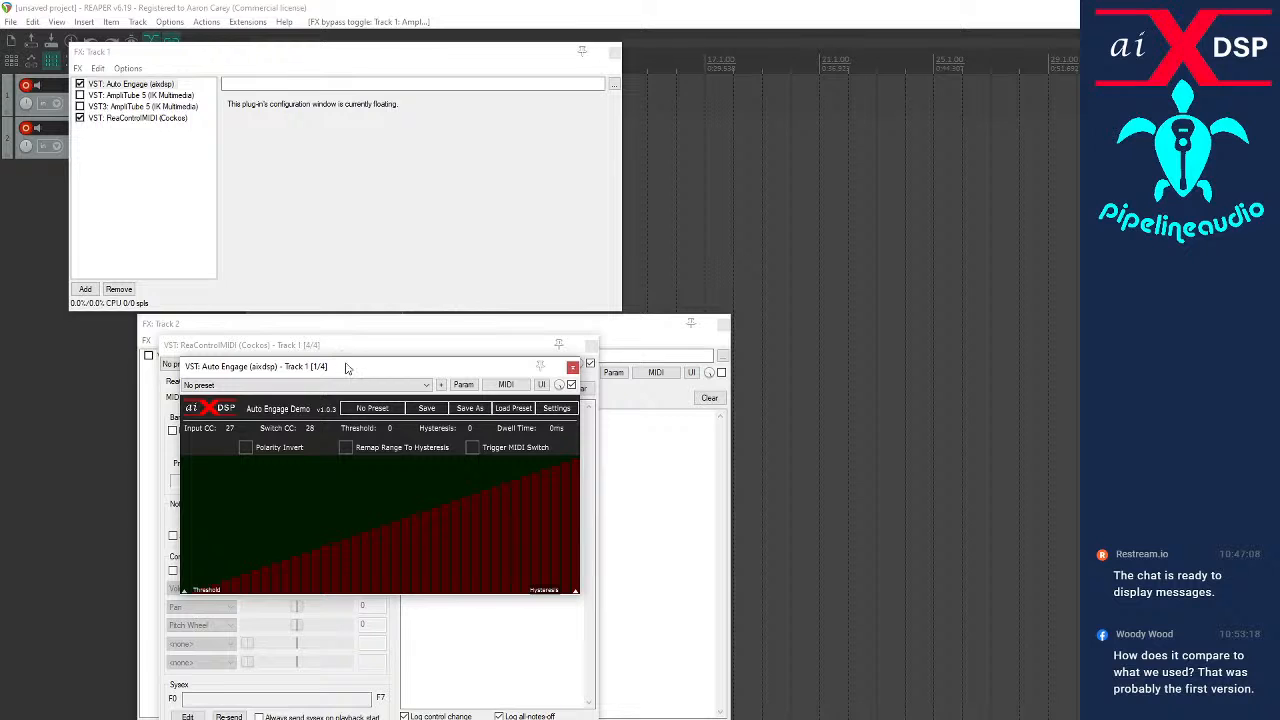
{"action": "left_click_drag", "start_coordinate": [348, 367], "coordinate": [671, 410]}
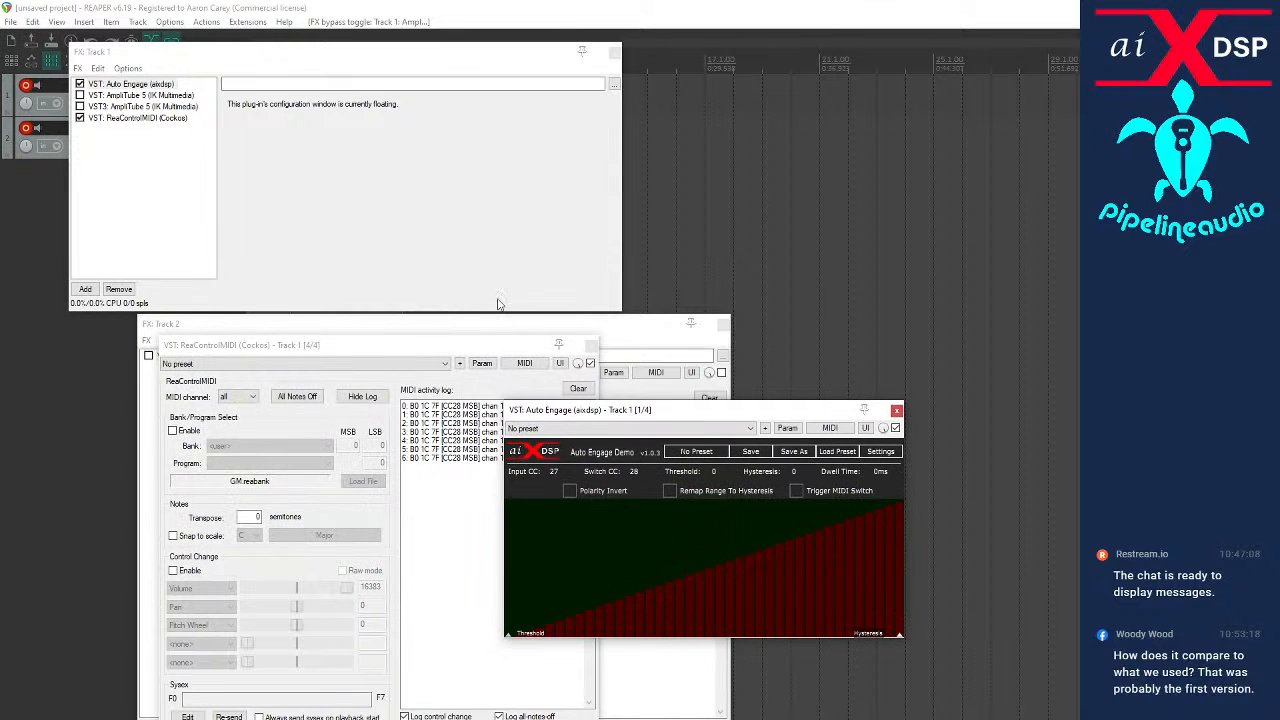
{"action": "left_click", "coordinate": [115, 86]}
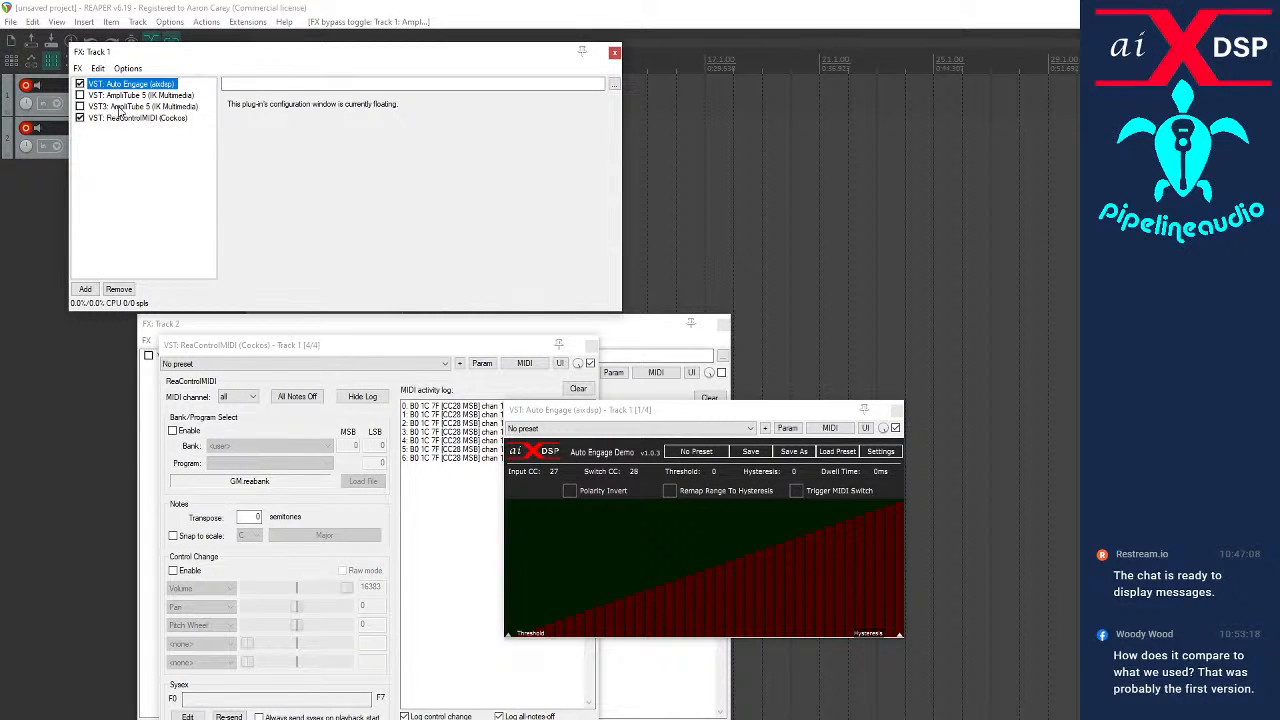
{"action": "left_click", "coordinate": [117, 96]}
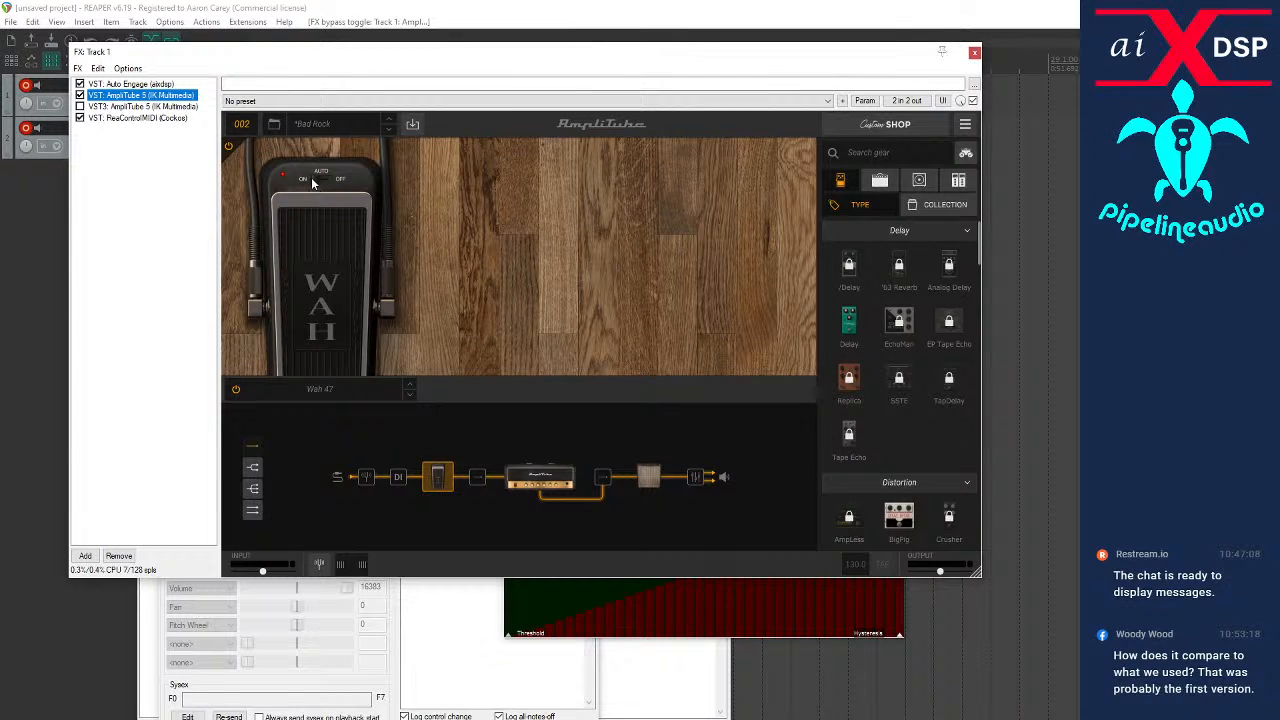
{"action": "left_click", "coordinate": [580, 608]}
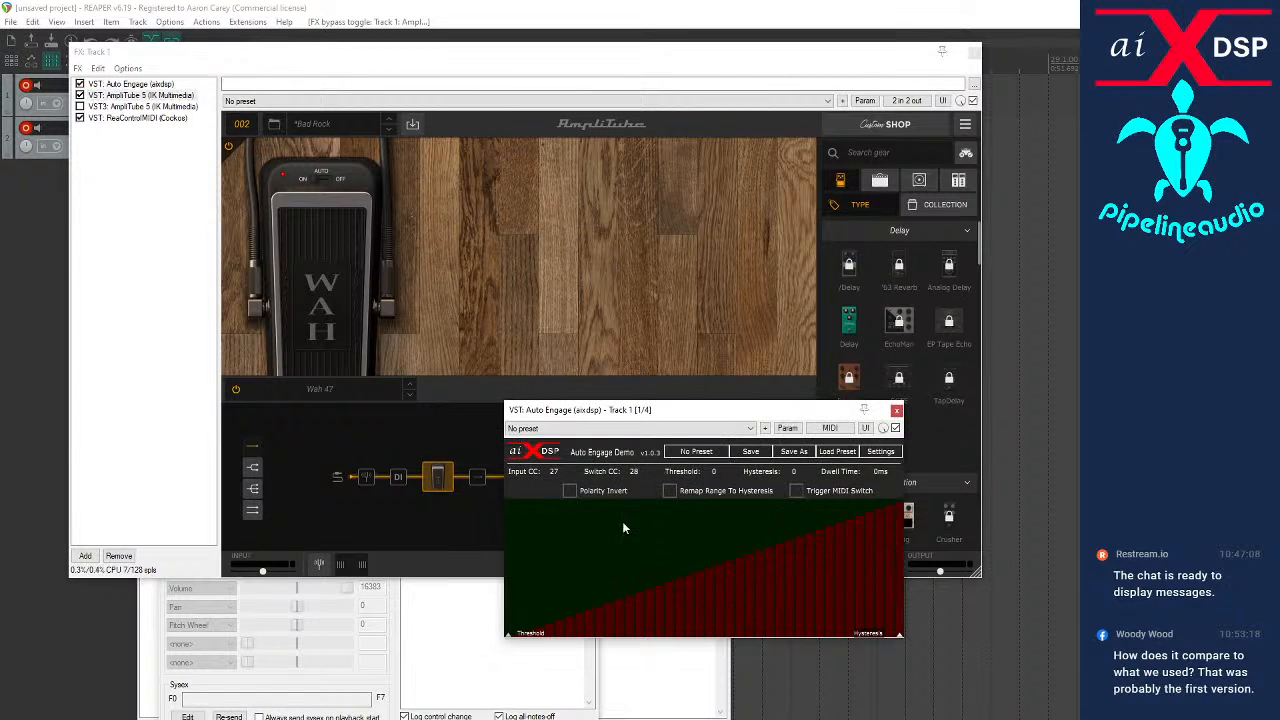
Move the Auto Engage window clear of the wah and MIDI-learn Wah 47's Mode switch from Auto Engage's Trigger MIDI Switch
{"action": "left_click_drag", "start_coordinate": [580, 412], "coordinate": [167, 577]}
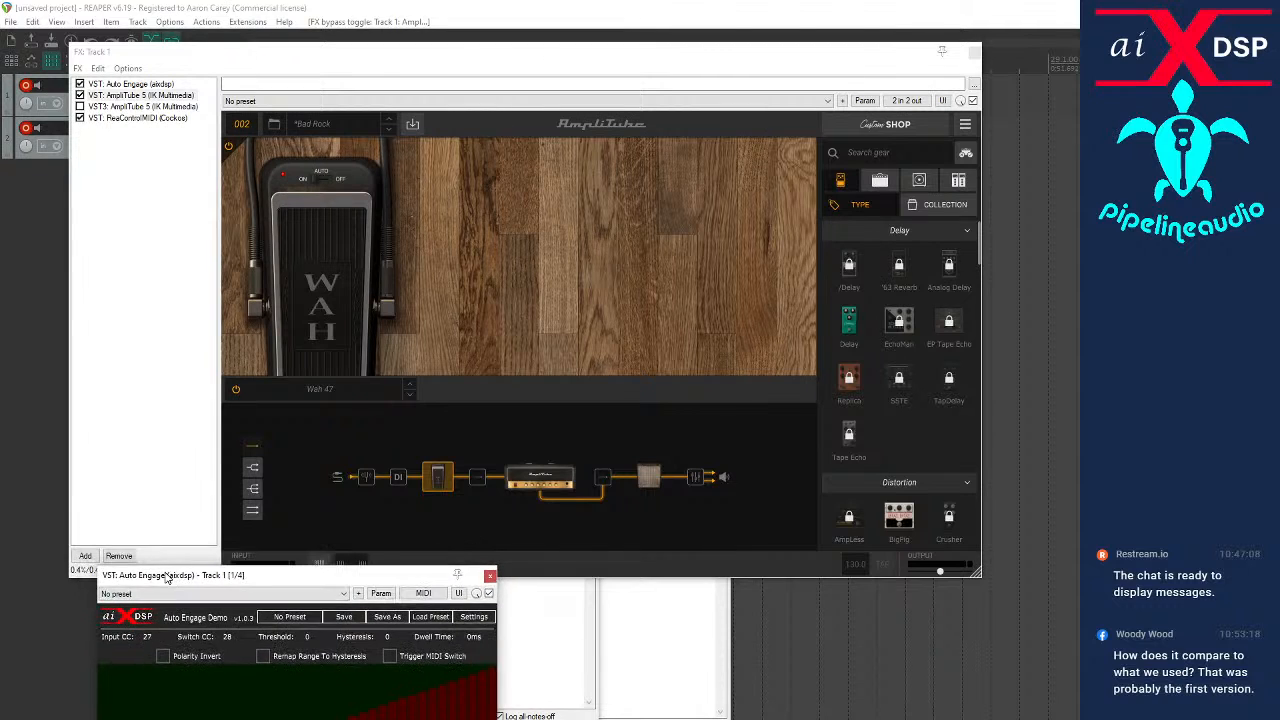
{"action": "right_click", "coordinate": [314, 183]}
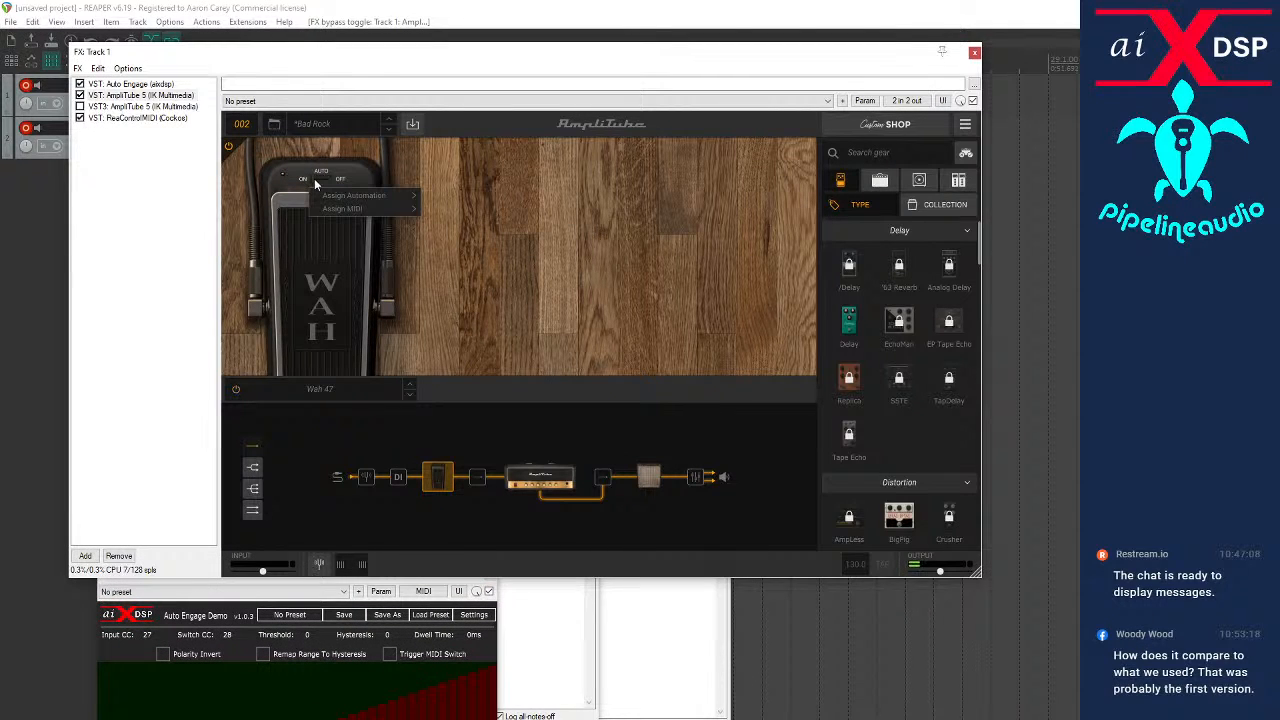
{"action": "mouse_move", "coordinate": [322, 208]}
{"action": "mouse_move", "coordinate": [461, 212]}
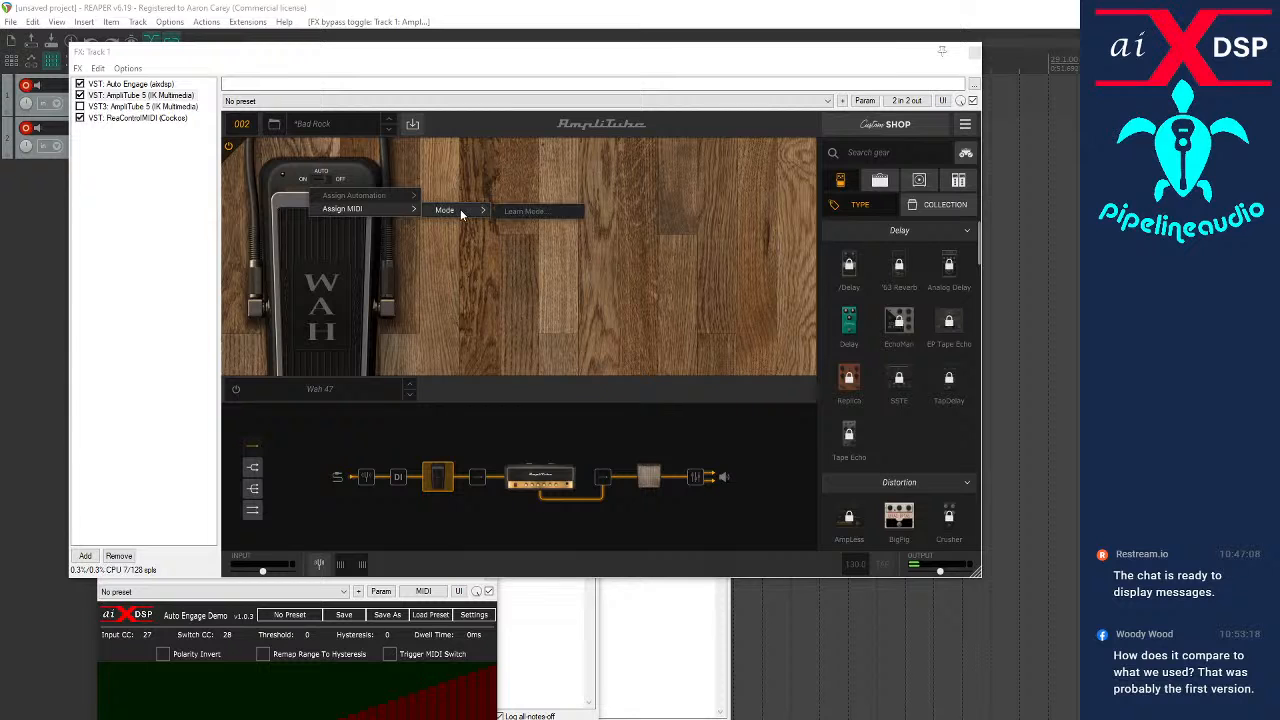
{"action": "left_click", "coordinate": [514, 212]}
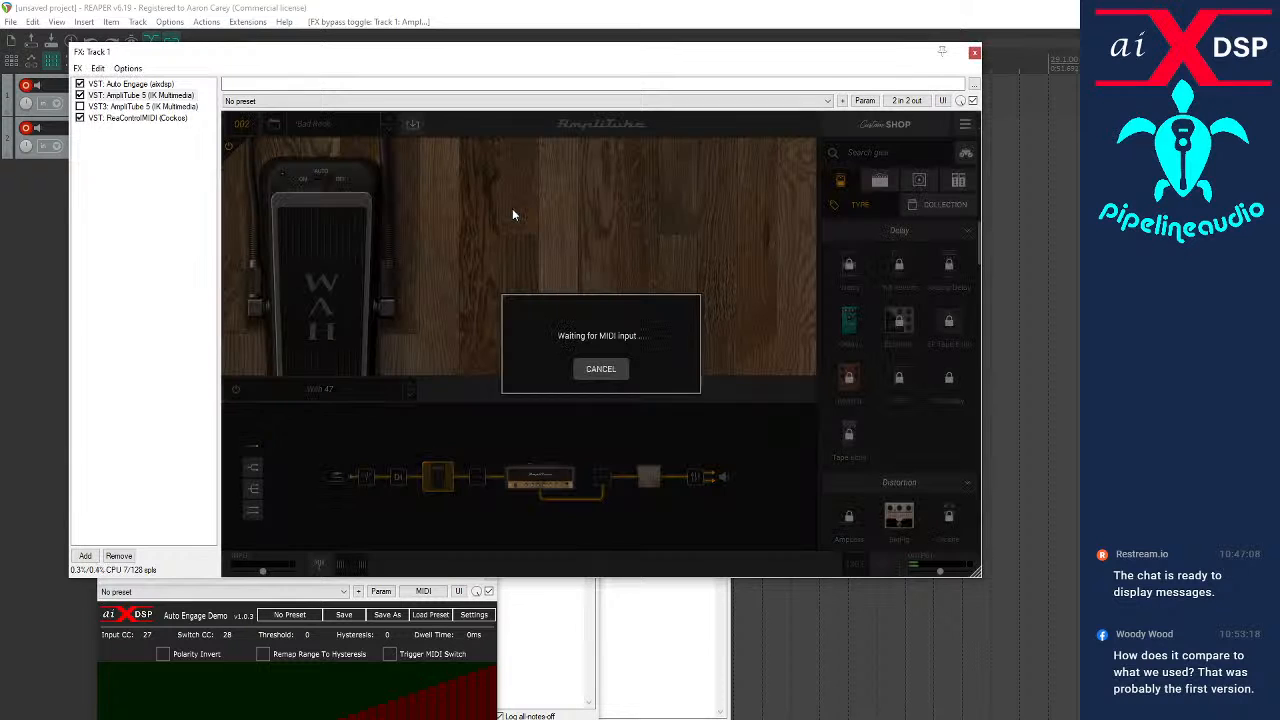
{"action": "left_click", "coordinate": [390, 654]}
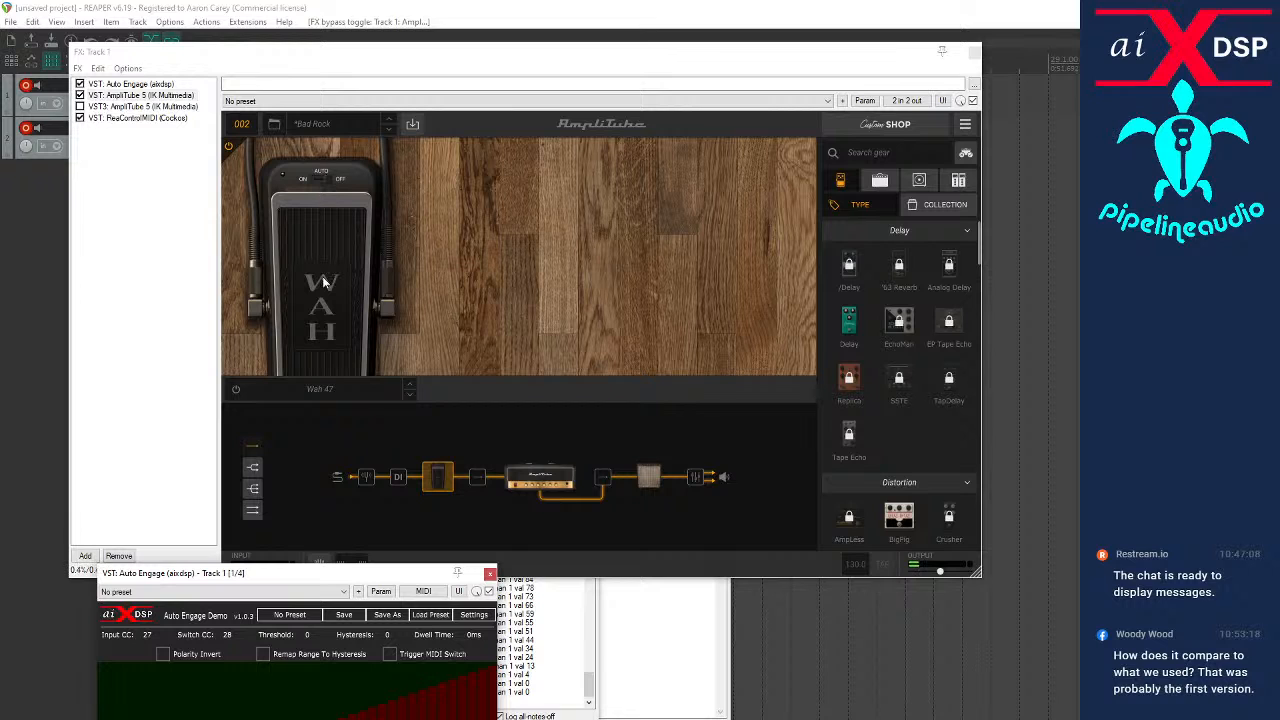
Toggle Auto Engage's Polarity Invert on and off, and examine the messages in Track 1's MIDI activity log
{"action": "left_click", "coordinate": [163, 654]}
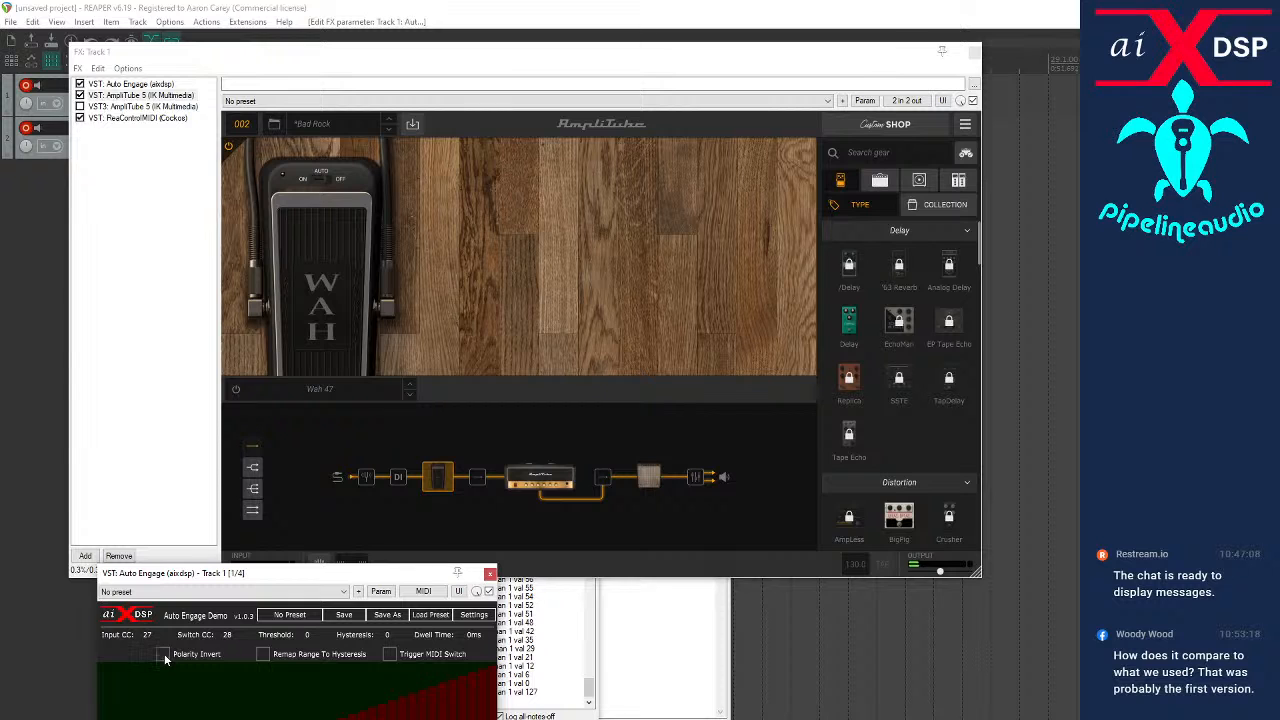
{"action": "left_click", "coordinate": [163, 654]}
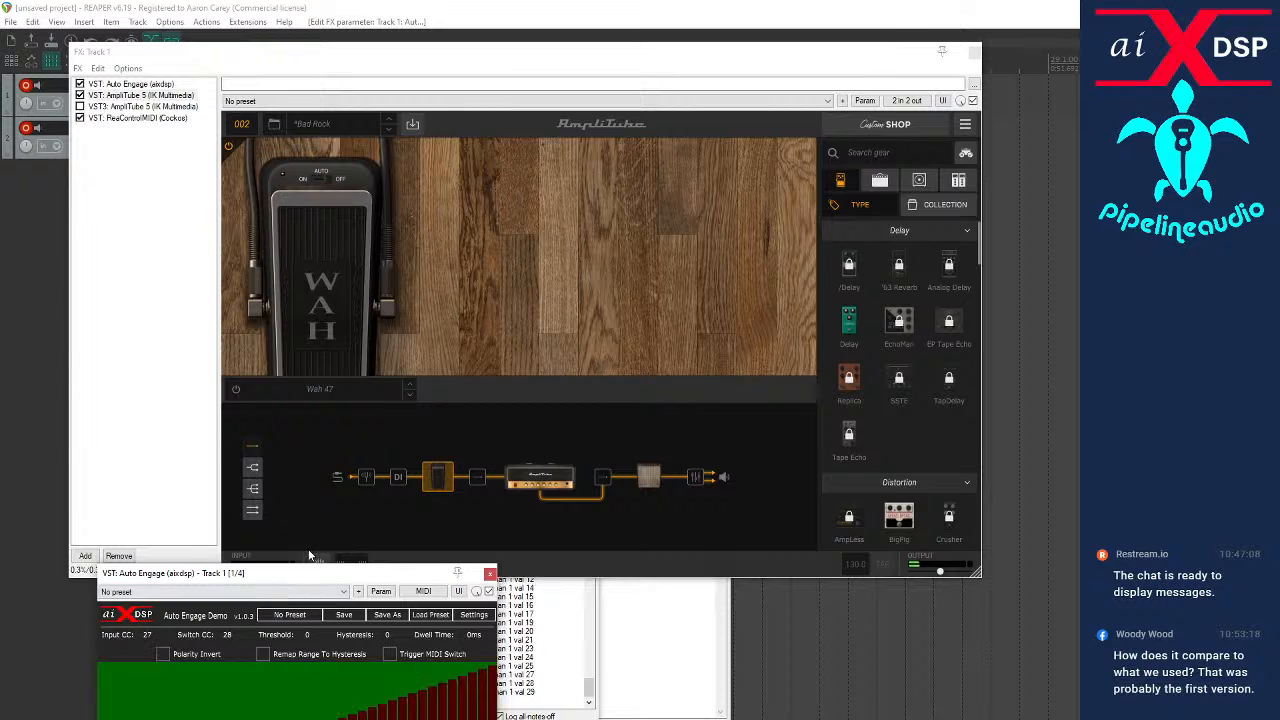
{"action": "left_click", "coordinate": [537, 657]}
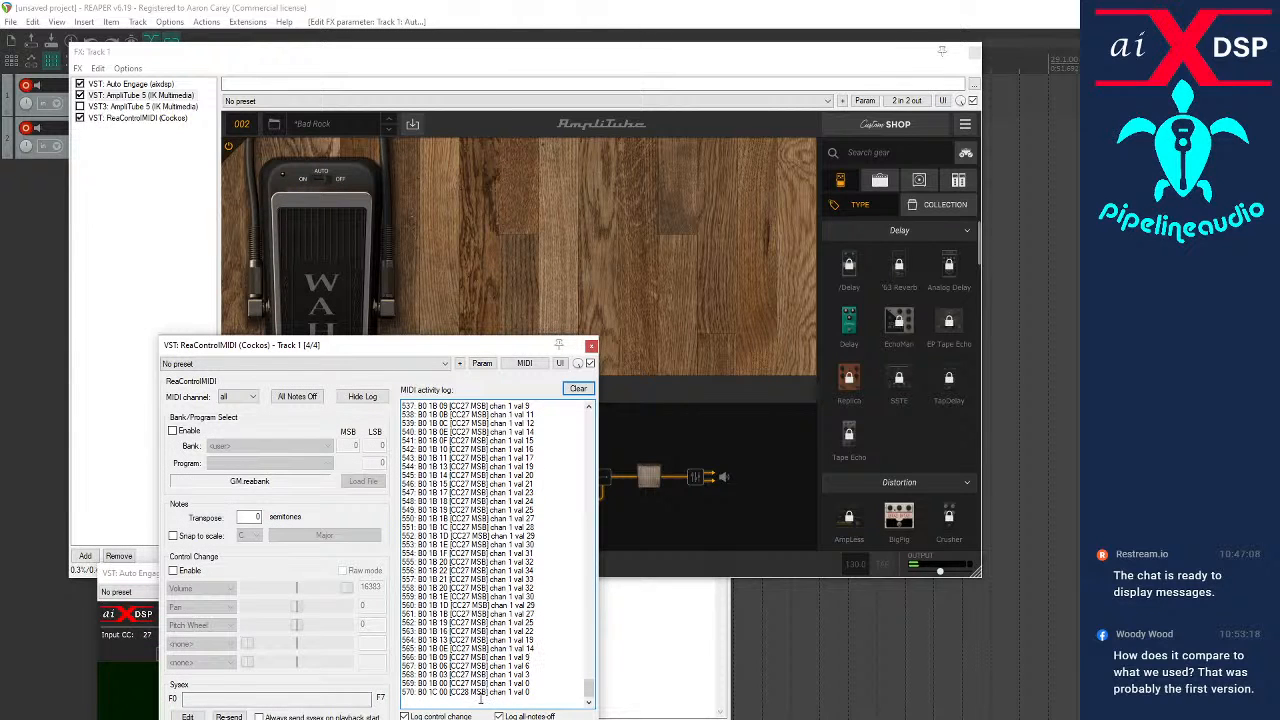
Return to the wah, flip its mode switch and try to delete the MIDI CC 28 assignment from Mode
{"action": "left_click", "coordinate": [332, 183]}
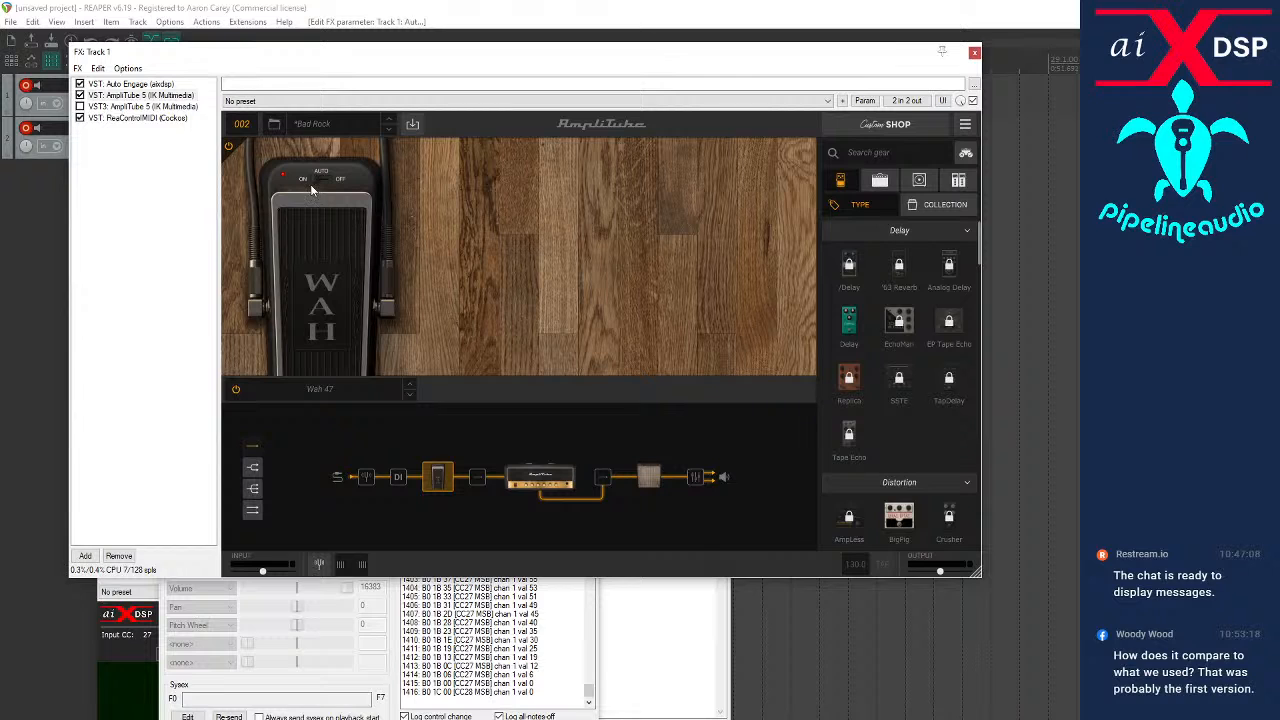
{"action": "right_click", "coordinate": [316, 187]}
{"action": "mouse_move", "coordinate": [341, 217]}
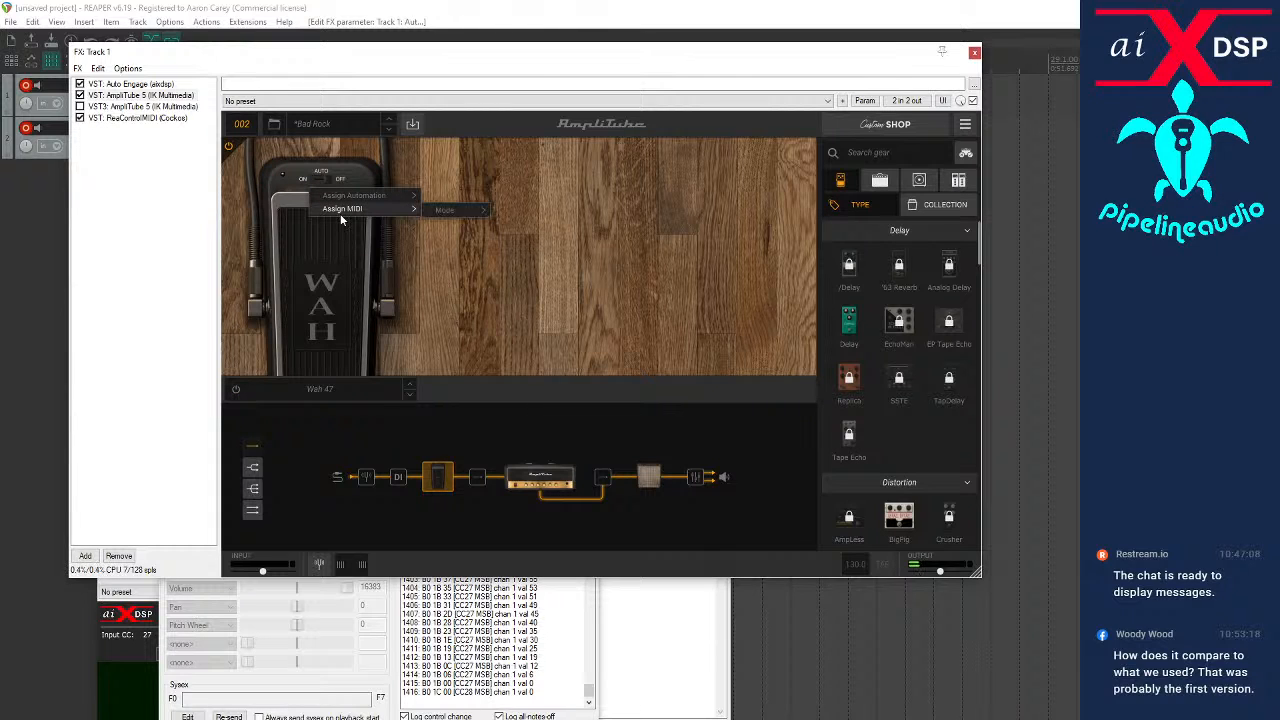
{"action": "mouse_move", "coordinate": [445, 214]}
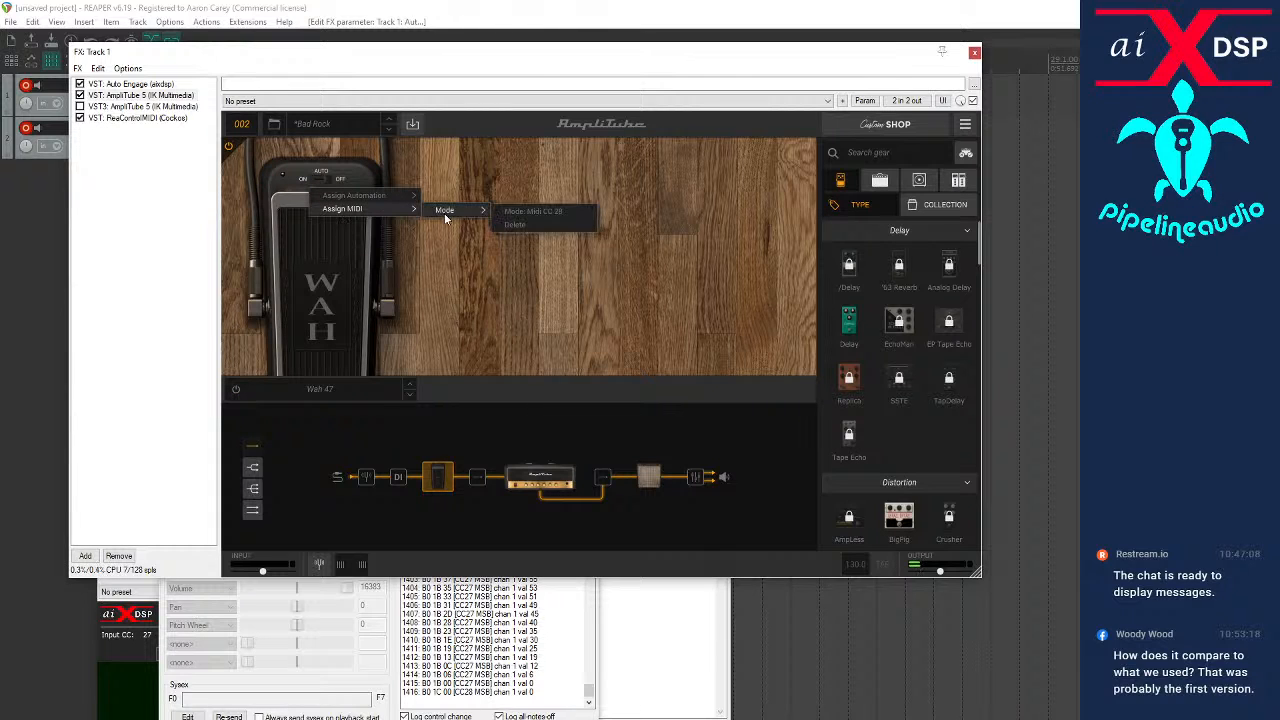
{"action": "left_click", "coordinate": [514, 225]}
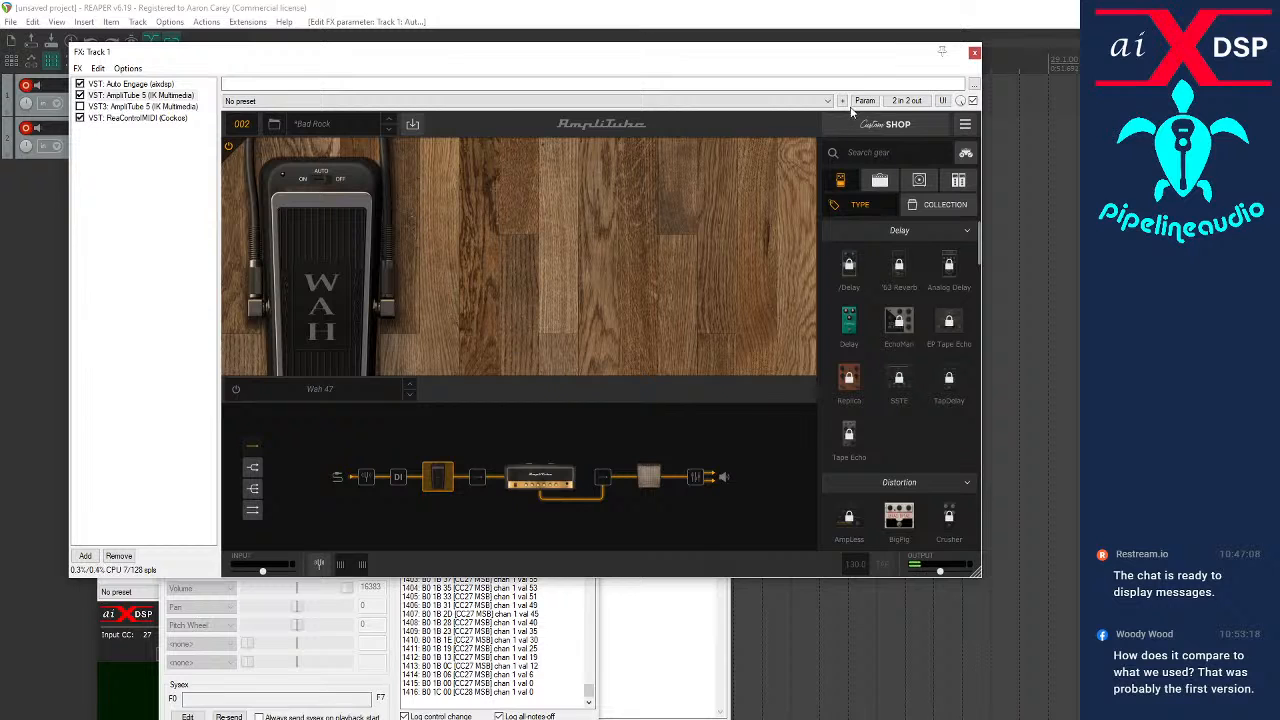
Add the Bypass parameter of Stomp A1 Slot 1 - Wah 47 to the preset's MIDI control change assignments
{"action": "left_click", "coordinate": [963, 126]}
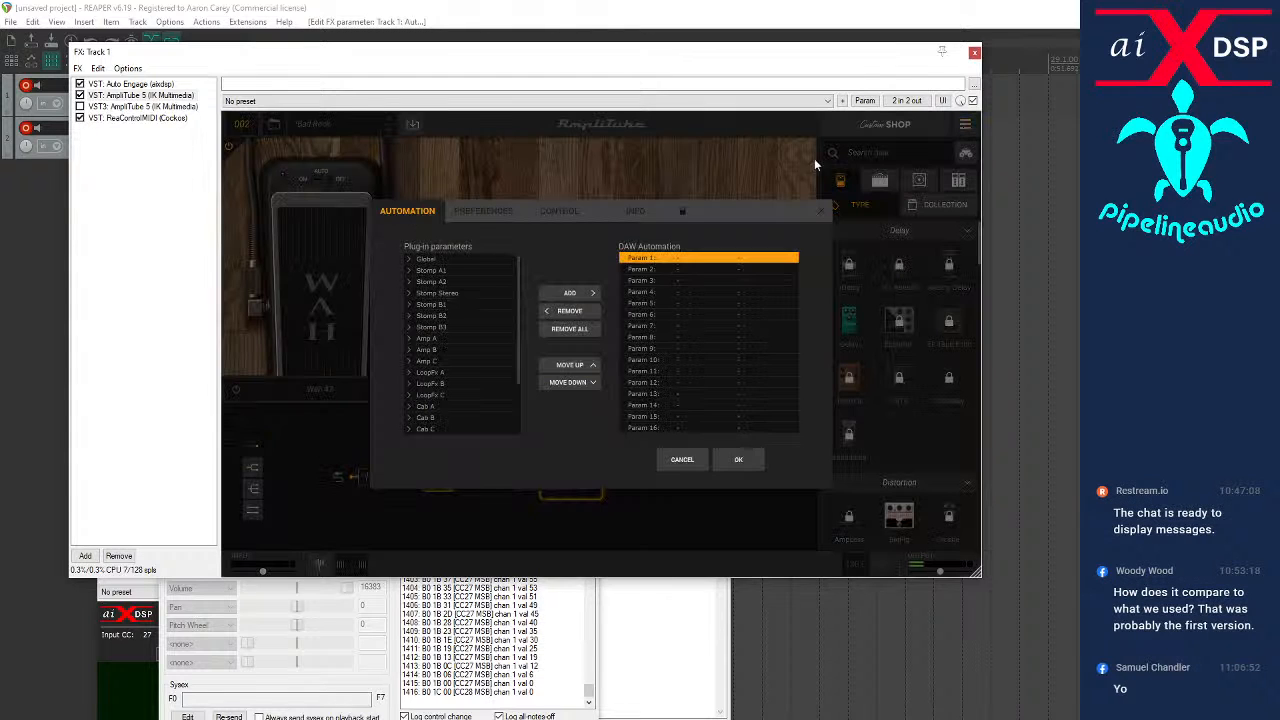
{"action": "left_click", "coordinate": [572, 211]}
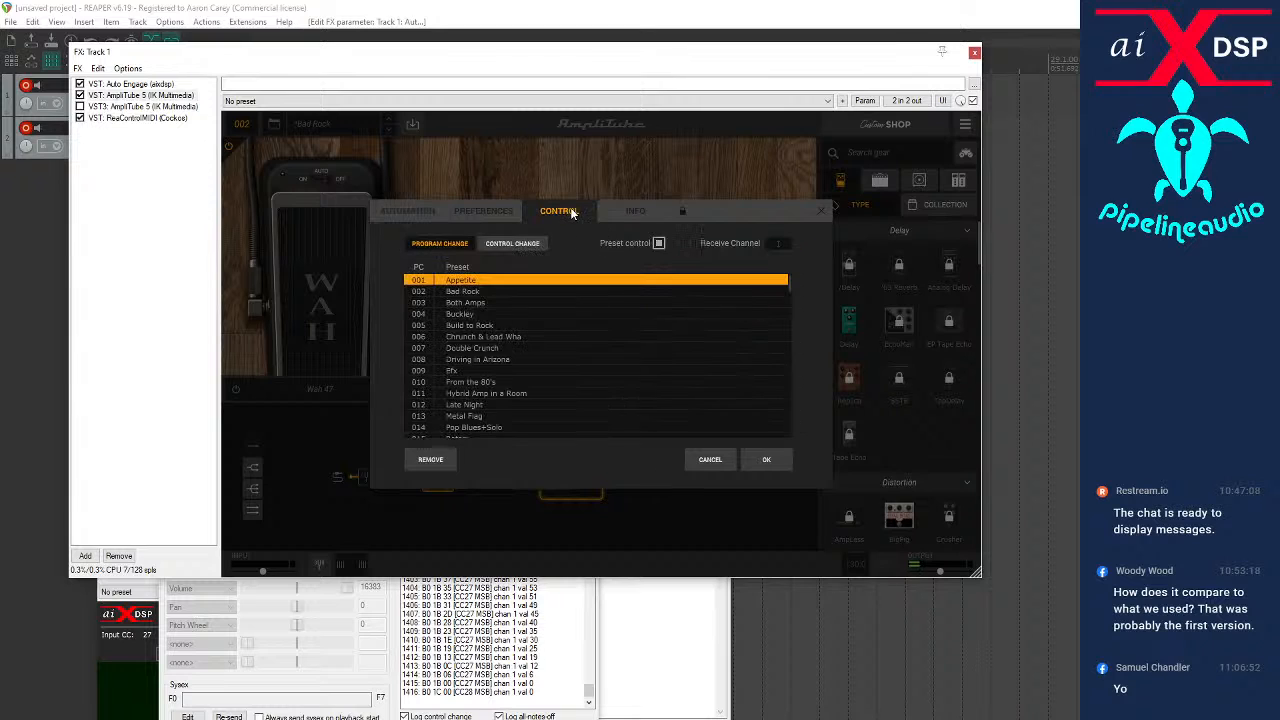
{"action": "left_click", "coordinate": [512, 243]}
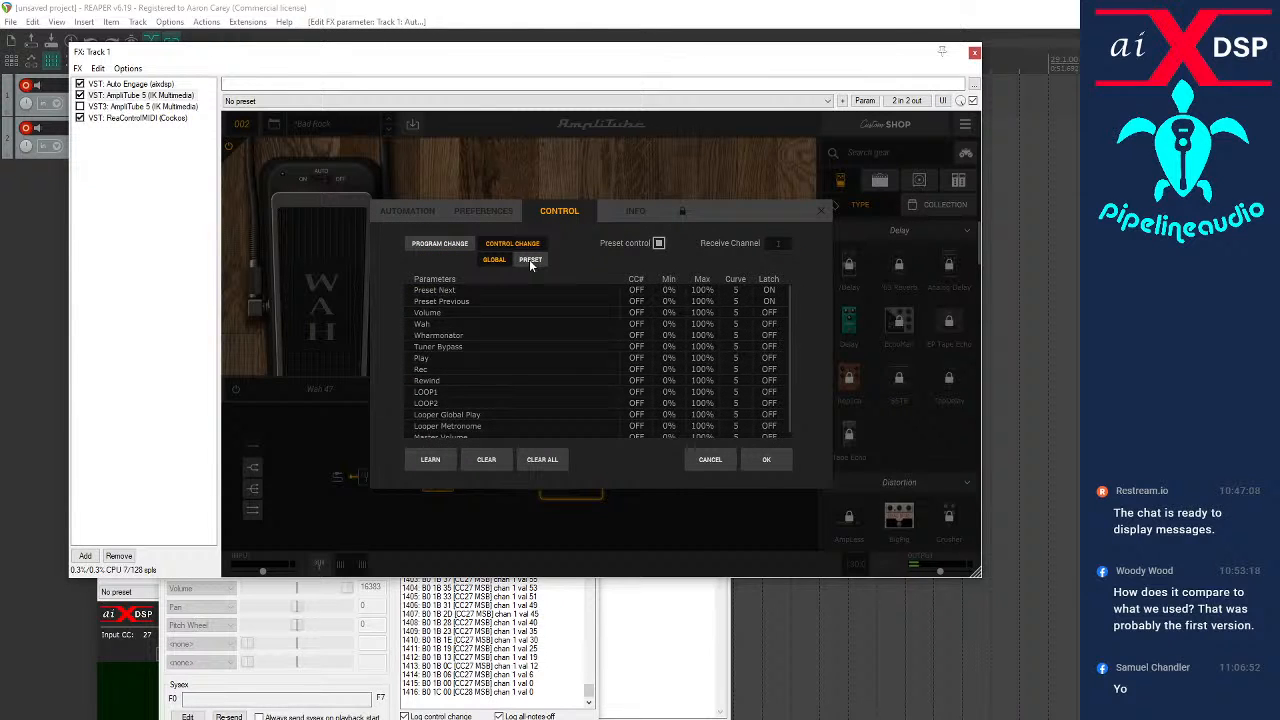
{"action": "left_click", "coordinate": [530, 260]}
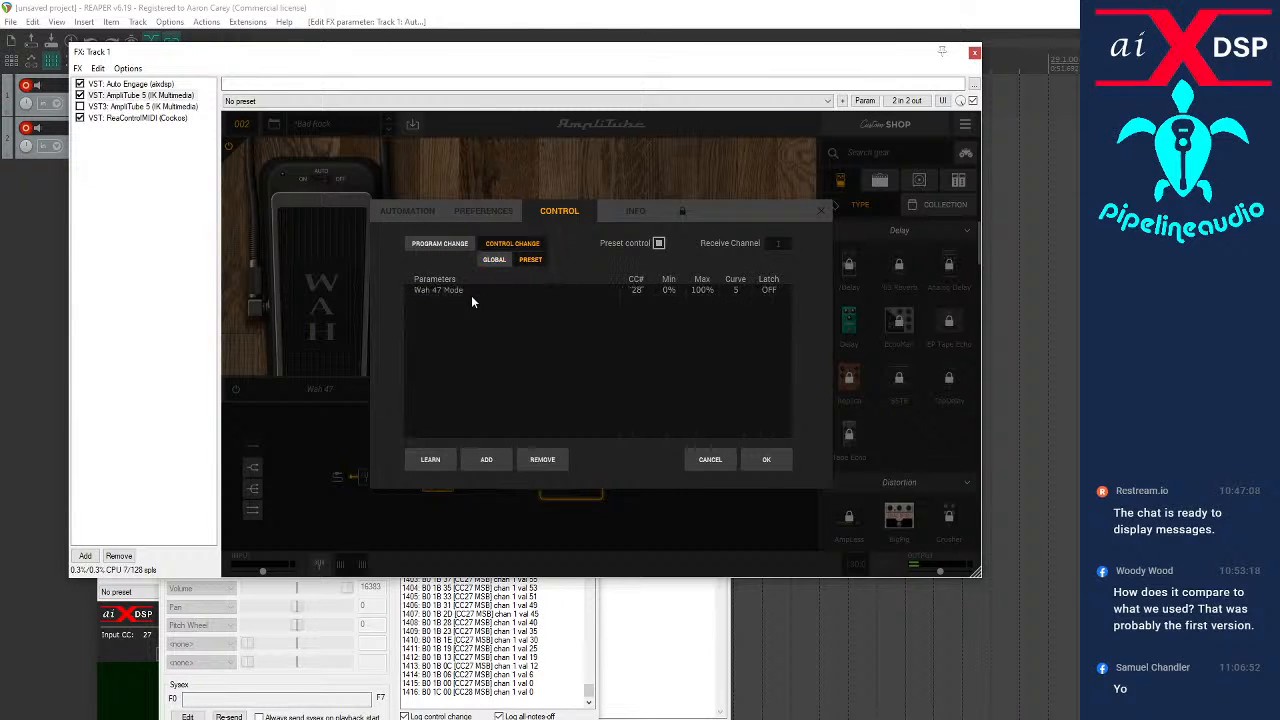
{"action": "left_click", "coordinate": [485, 457]}
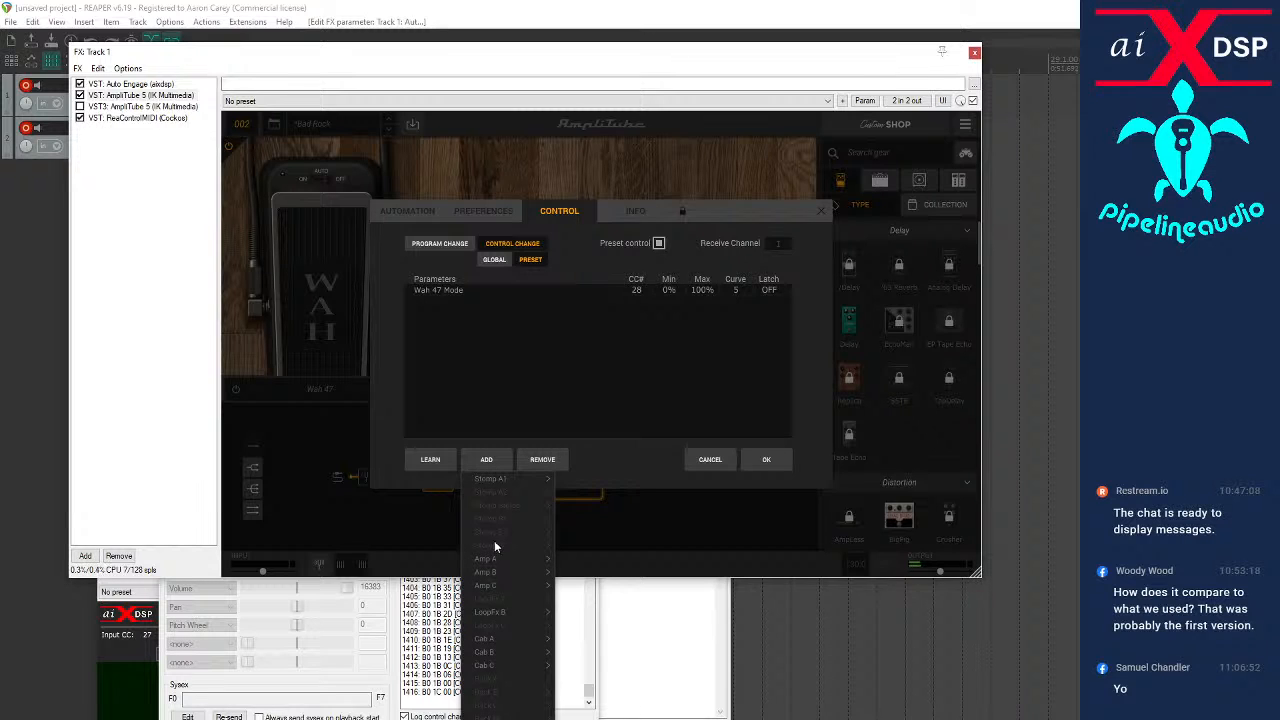
{"action": "mouse_move", "coordinate": [500, 478]}
{"action": "mouse_move", "coordinate": [606, 476]}
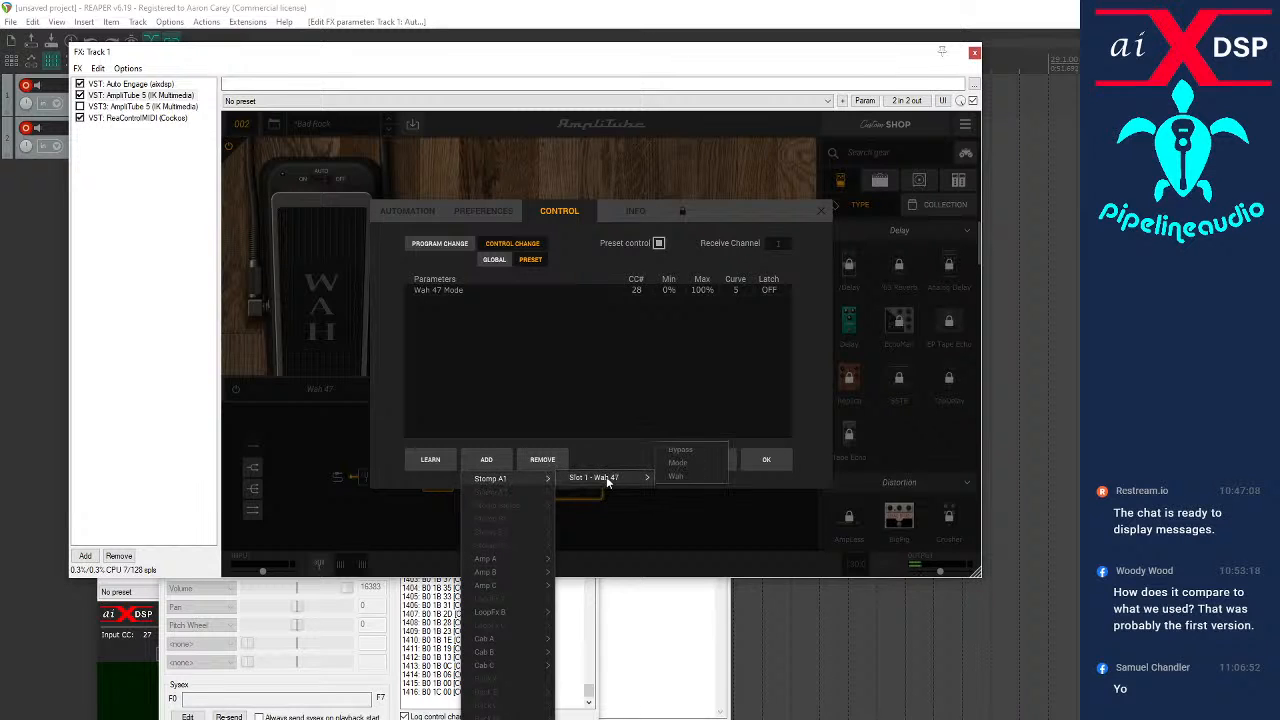
{"action": "left_click", "coordinate": [680, 450]}
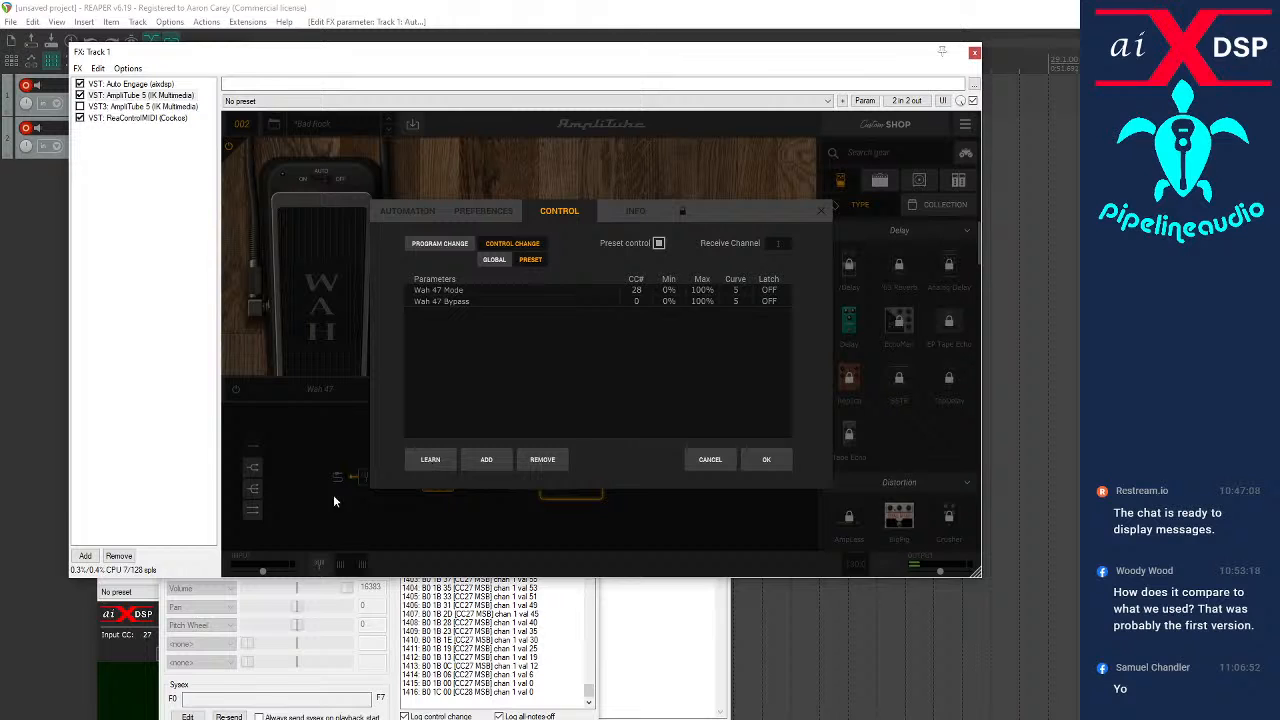
Try to MIDI-learn a controller for Wah 47 Bypass from Auto Engage's Trigger MIDI Switch and accept the control settings
{"action": "left_click", "coordinate": [120, 654]}
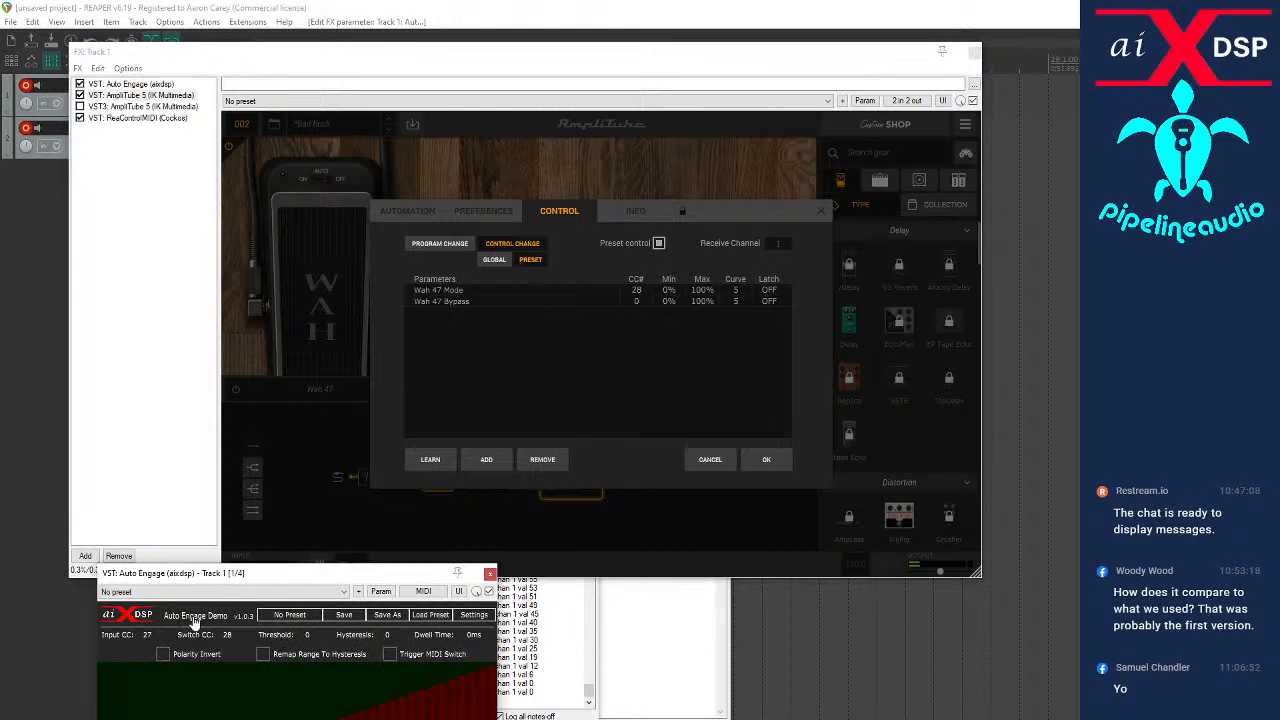
{"action": "left_click", "coordinate": [422, 463]}
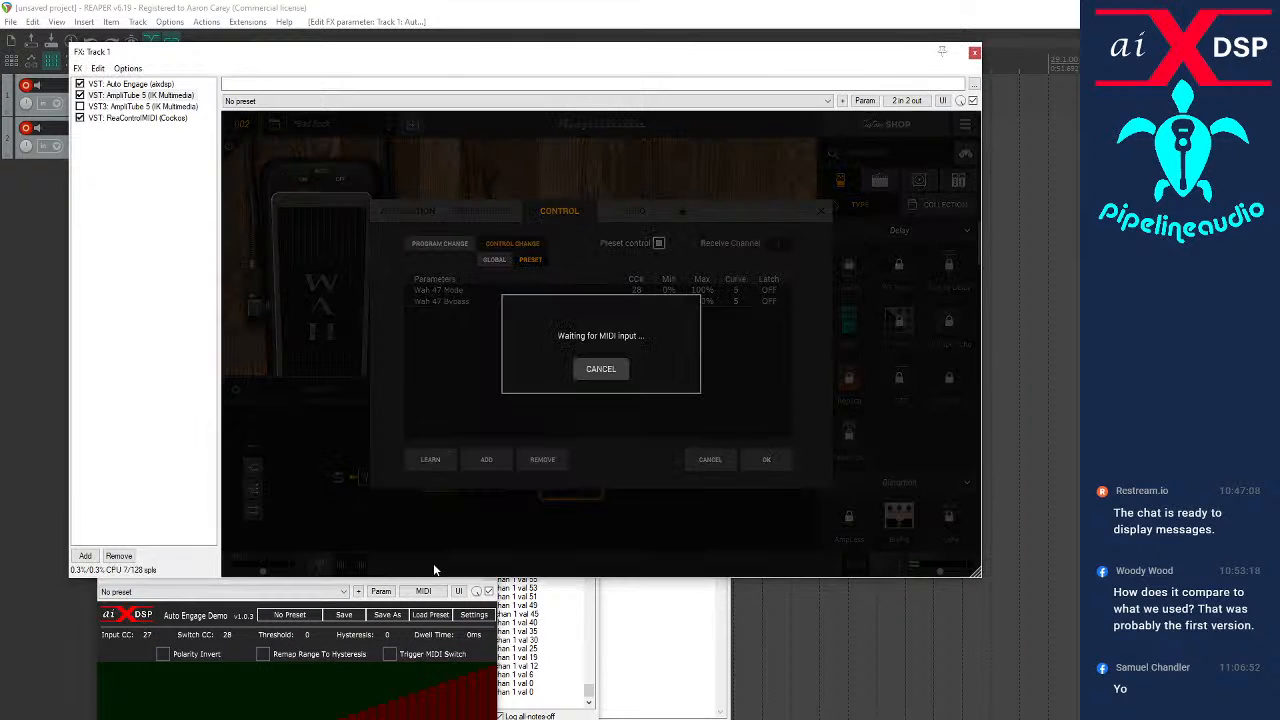
{"action": "left_click", "coordinate": [390, 654]}
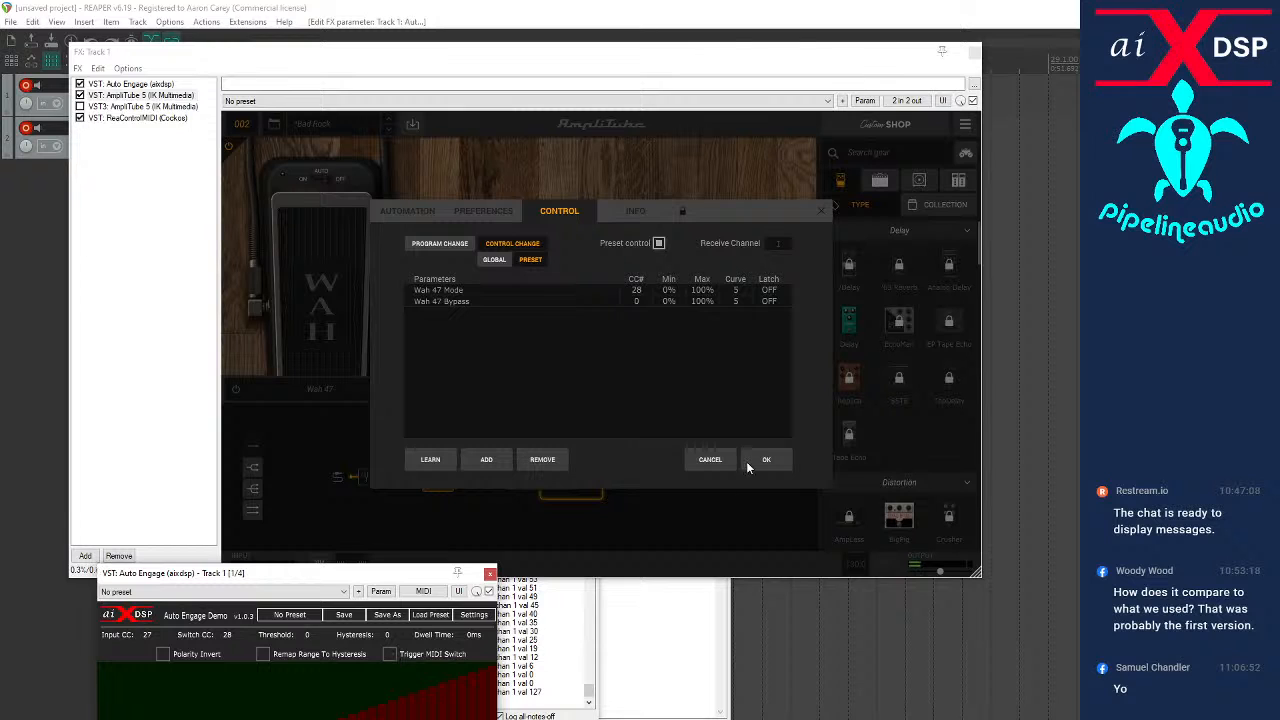
{"action": "left_click", "coordinate": [765, 460]}
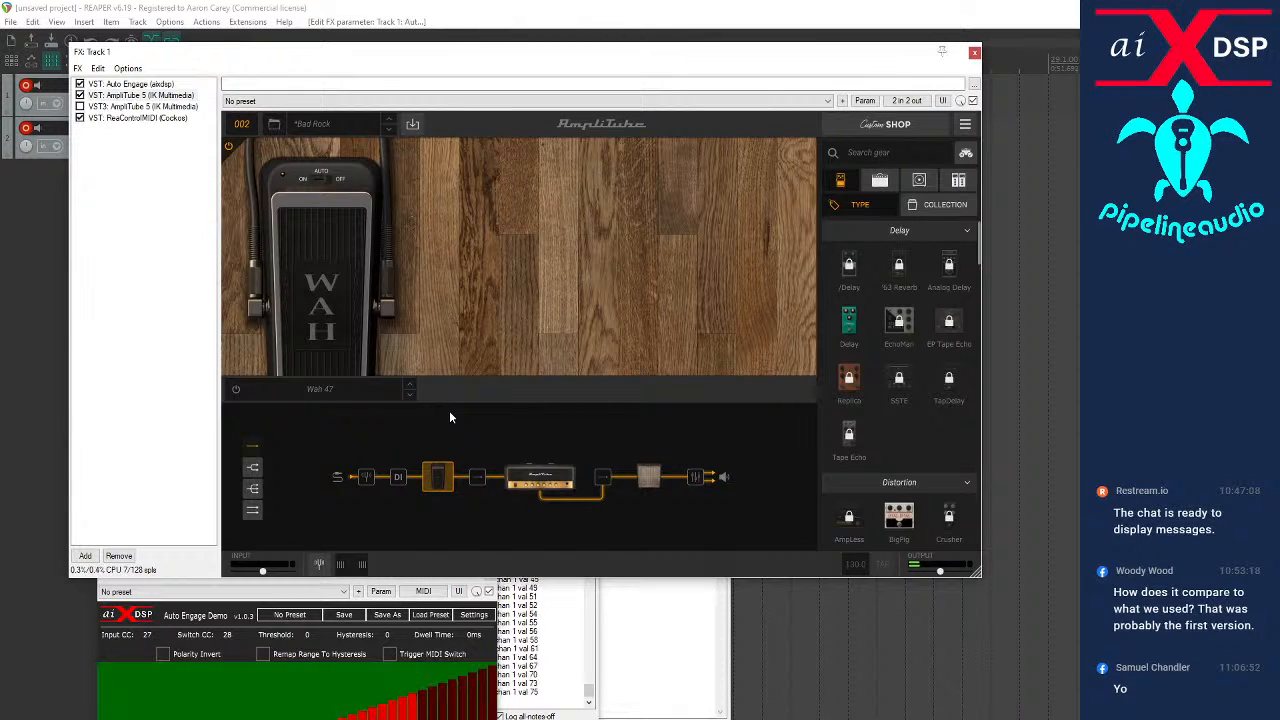
Flip Wah 47's ON/AUTO/OFF mode switch several times to test how the pedal engages
{"action": "left_click", "coordinate": [323, 183]}
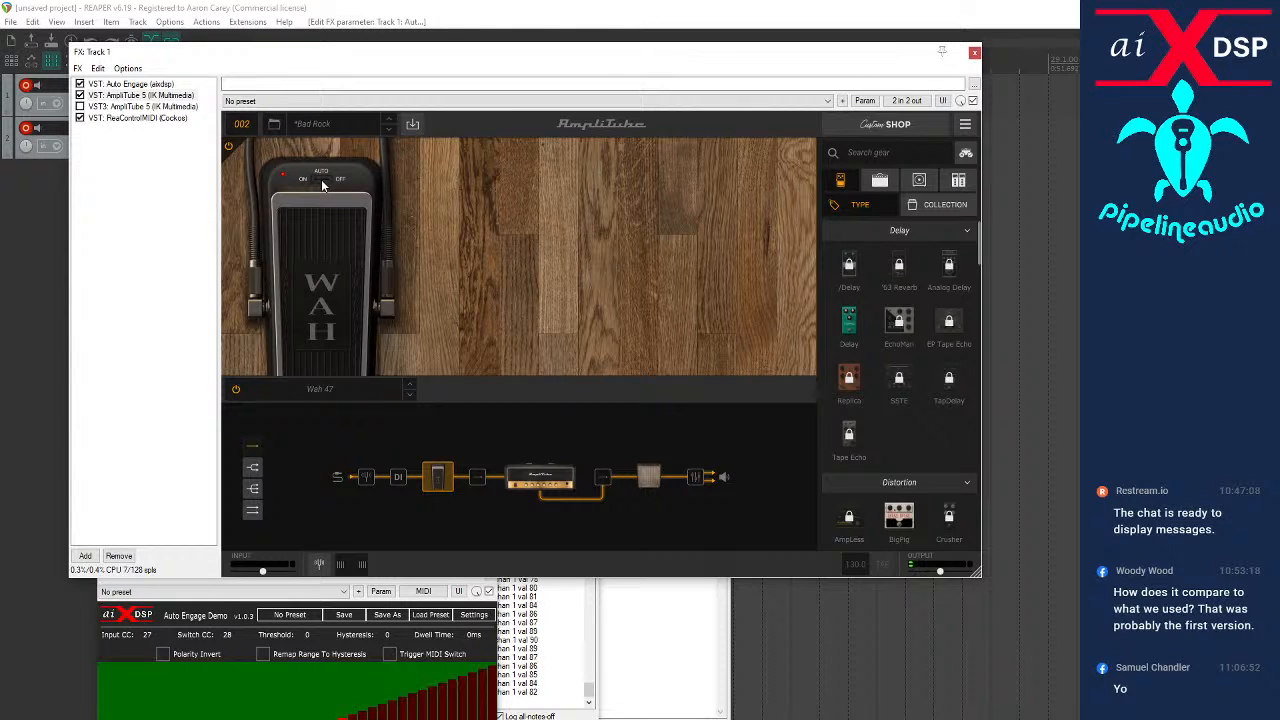
{"action": "left_click", "coordinate": [322, 183]}
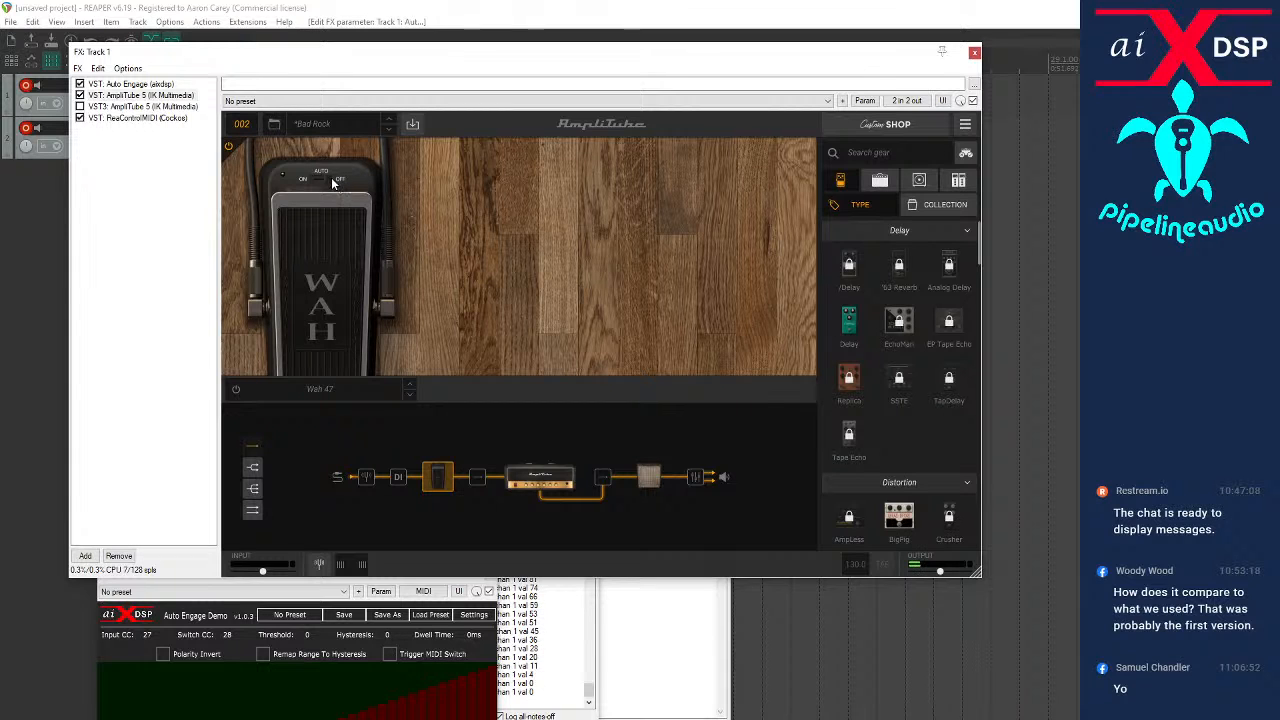
{"action": "left_click", "coordinate": [328, 184]}
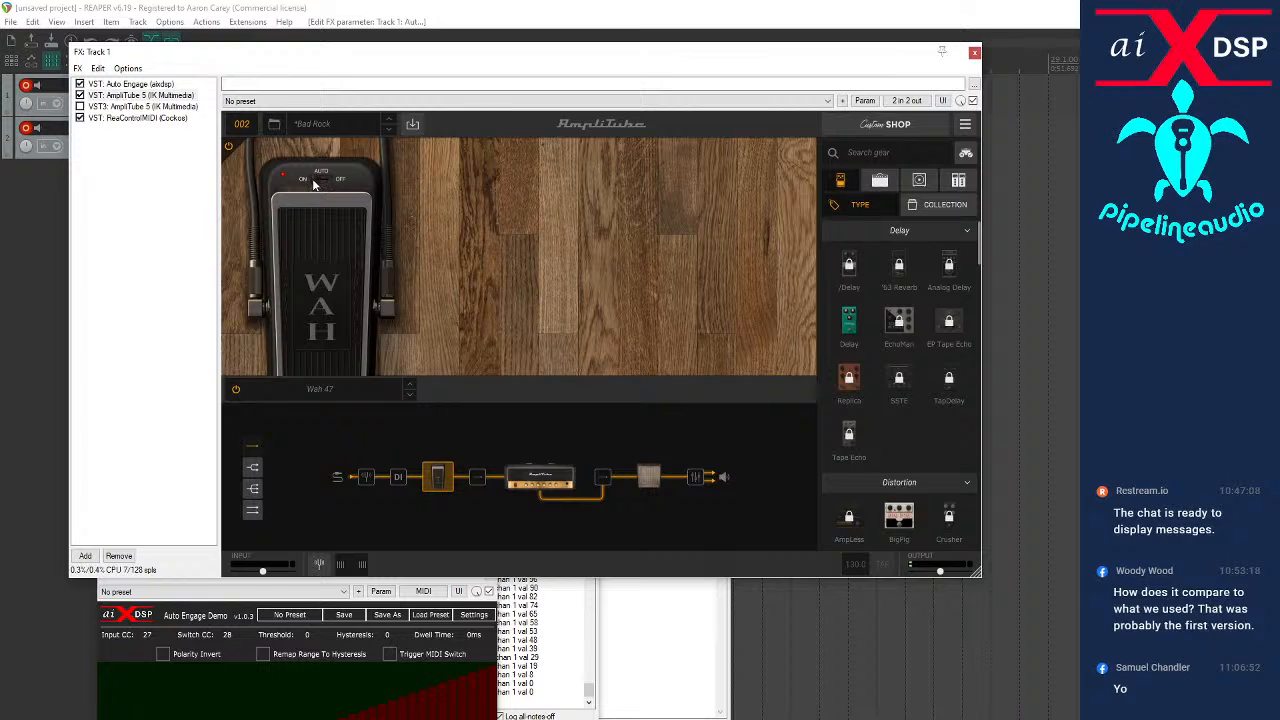
Delete the MIDI CC 28 assignment from Wah 47's Mode switch
{"action": "right_click", "coordinate": [328, 192]}
{"action": "mouse_move", "coordinate": [345, 208]}
{"action": "mouse_move", "coordinate": [425, 206]}
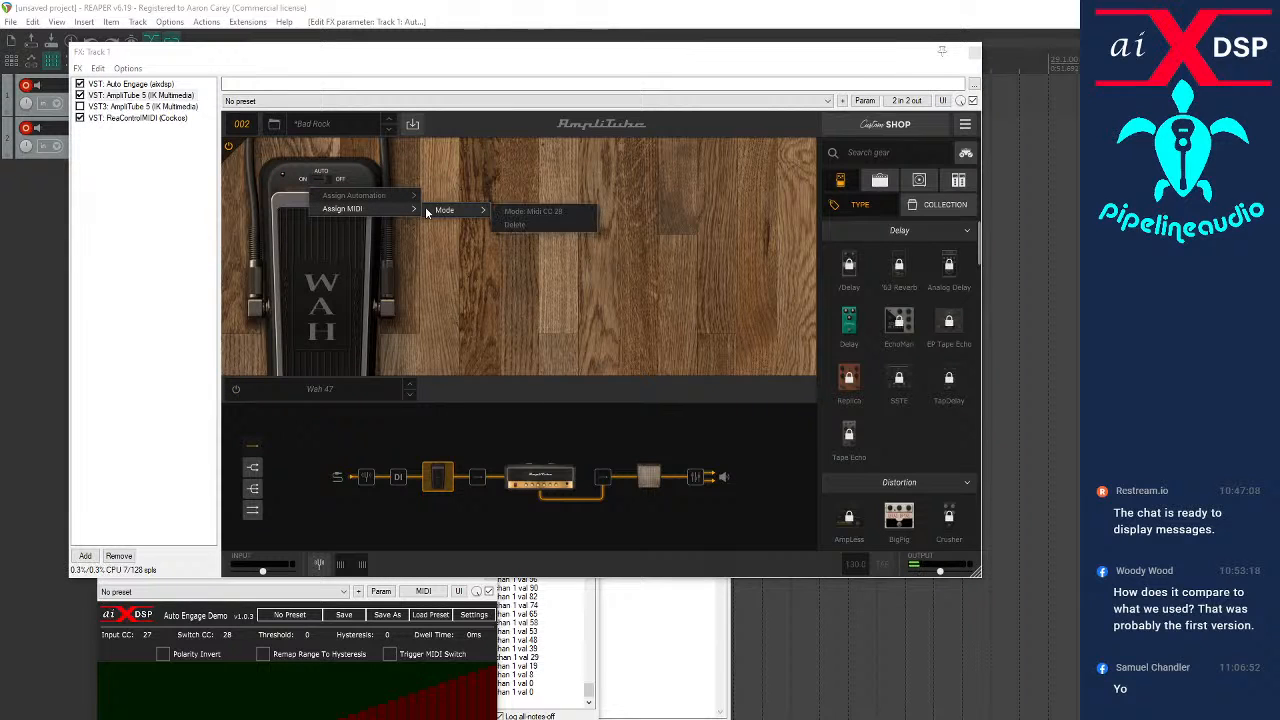
{"action": "left_click", "coordinate": [517, 225]}
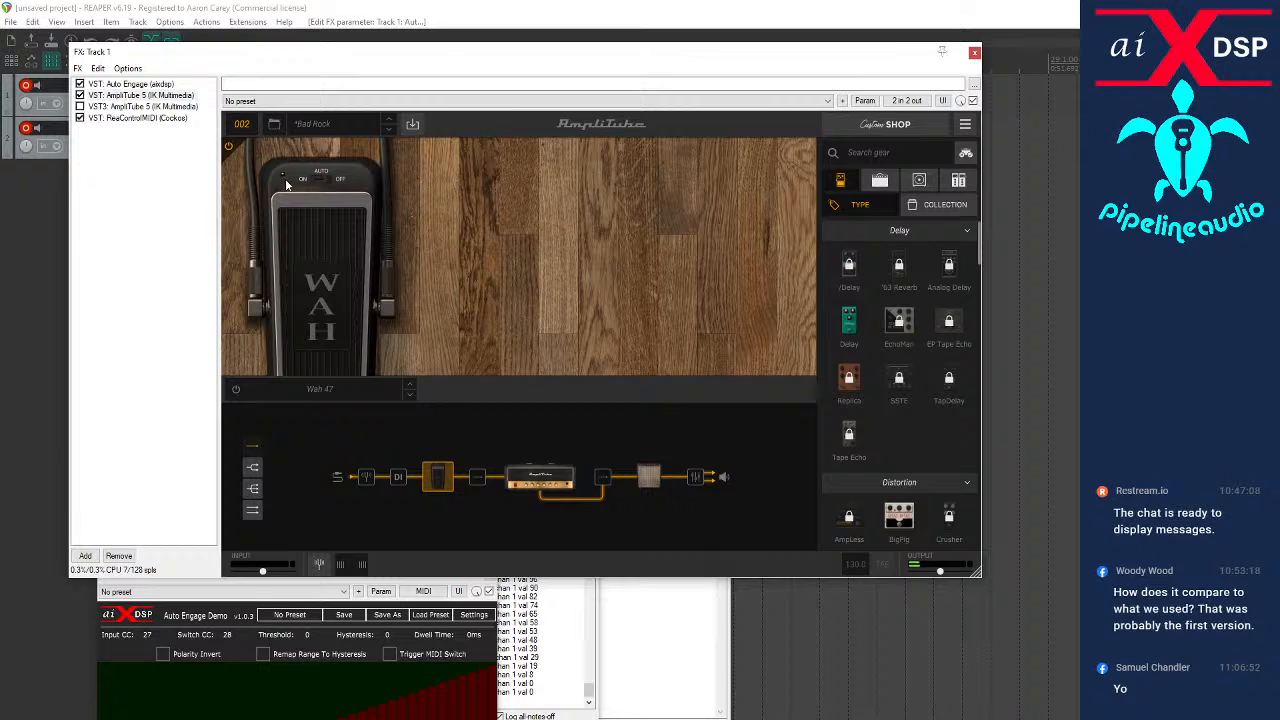
Toggle Wah 47's mode switch and power, and toggle Bypass on its slot in the signal chain
{"action": "left_click", "coordinate": [325, 181]}
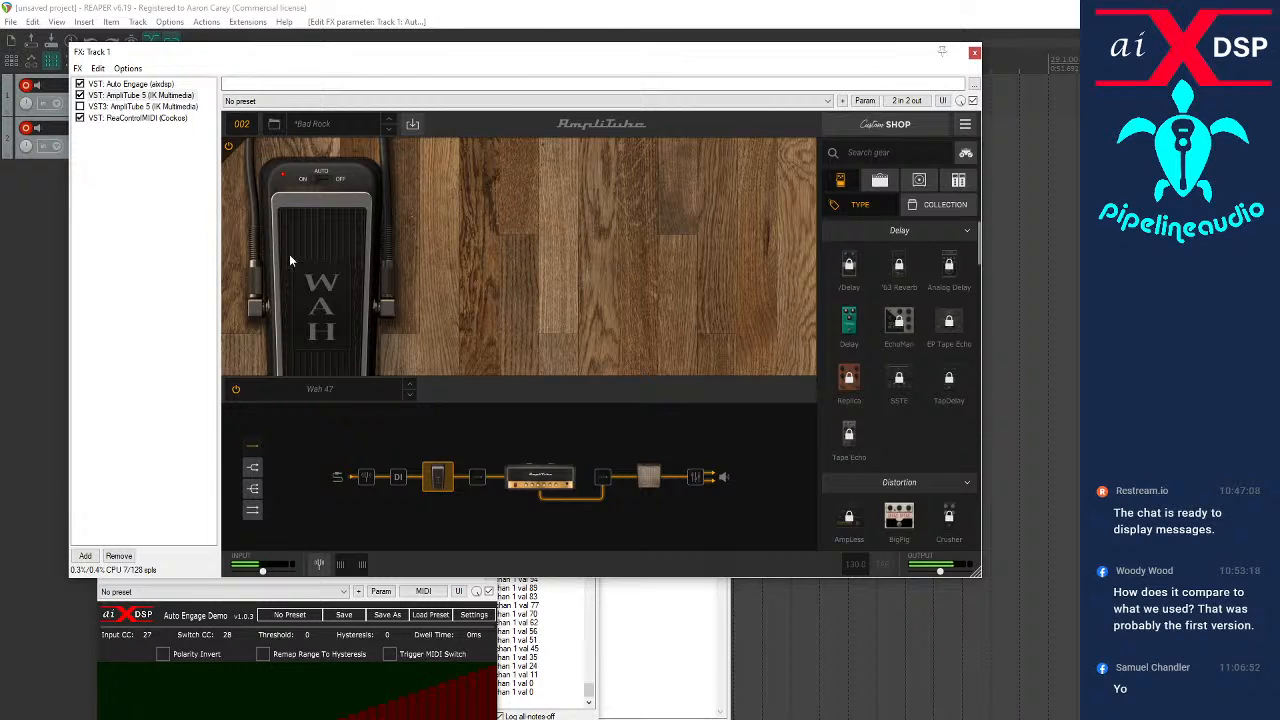
{"action": "left_click", "coordinate": [236, 390]}
{"action": "left_click", "coordinate": [231, 390]}
{"action": "left_click", "coordinate": [310, 180]}
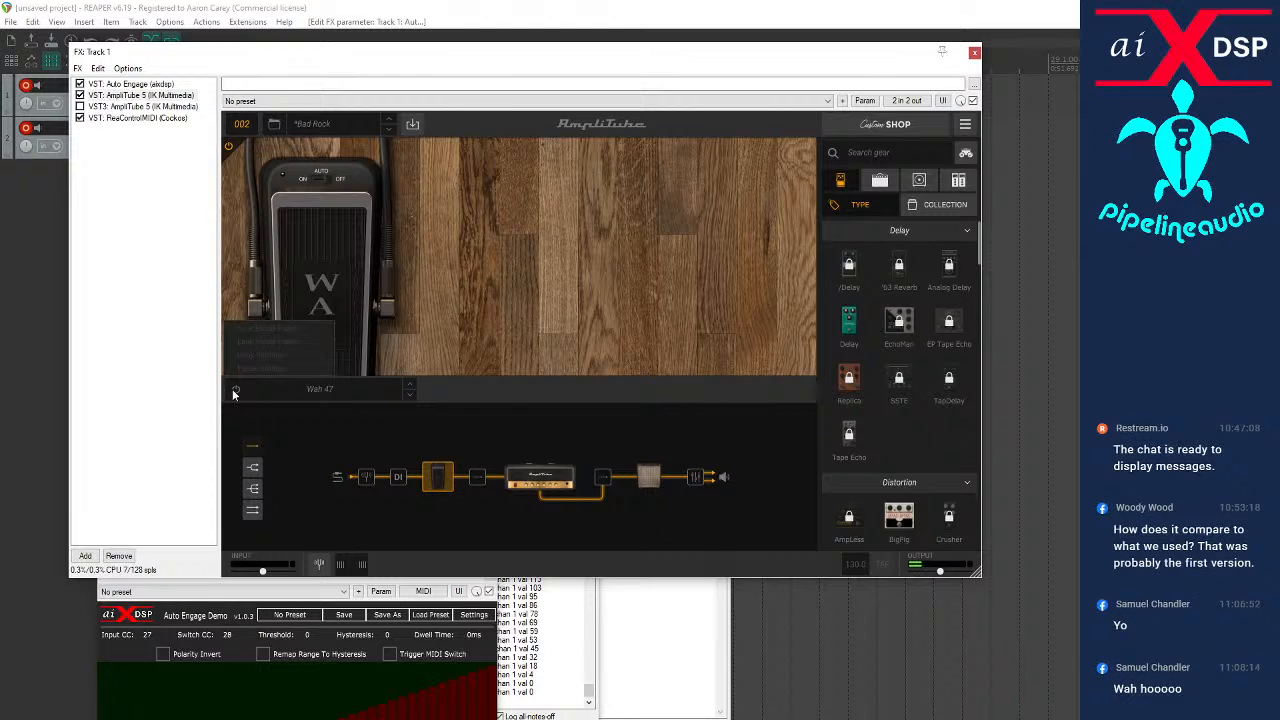
{"action": "right_click", "coordinate": [441, 481]}
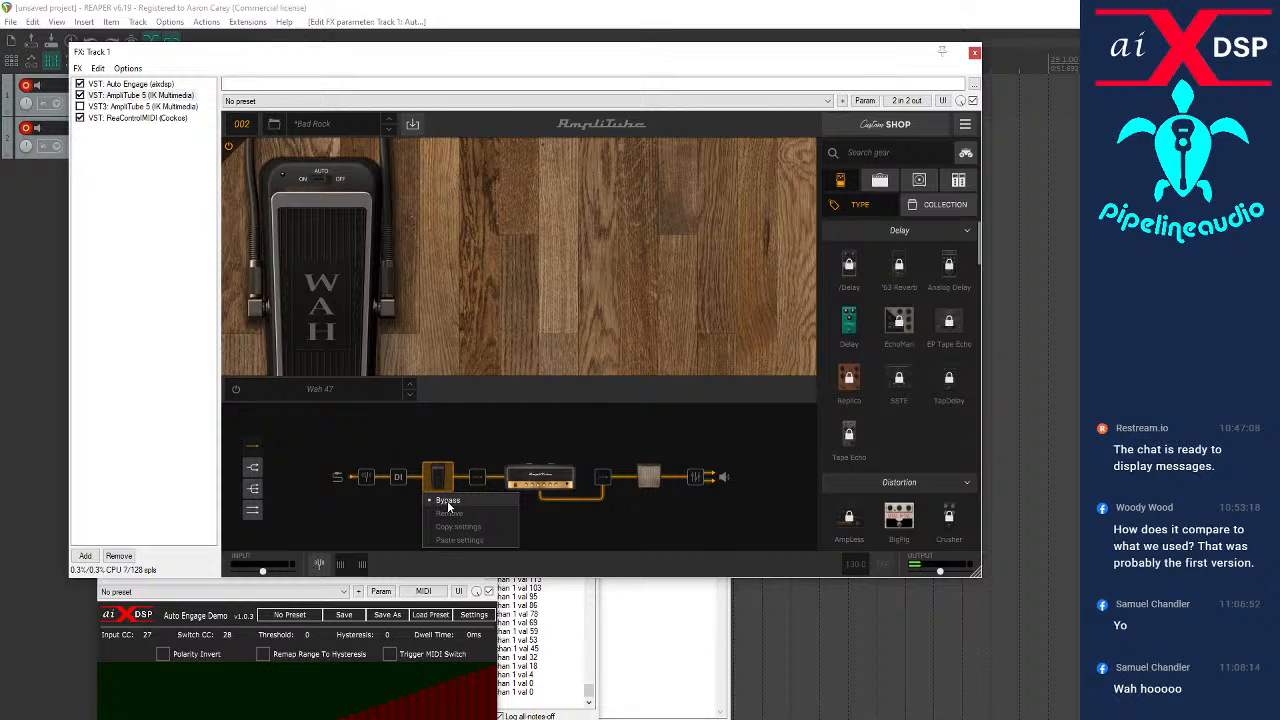
{"action": "left_click", "coordinate": [447, 502]}
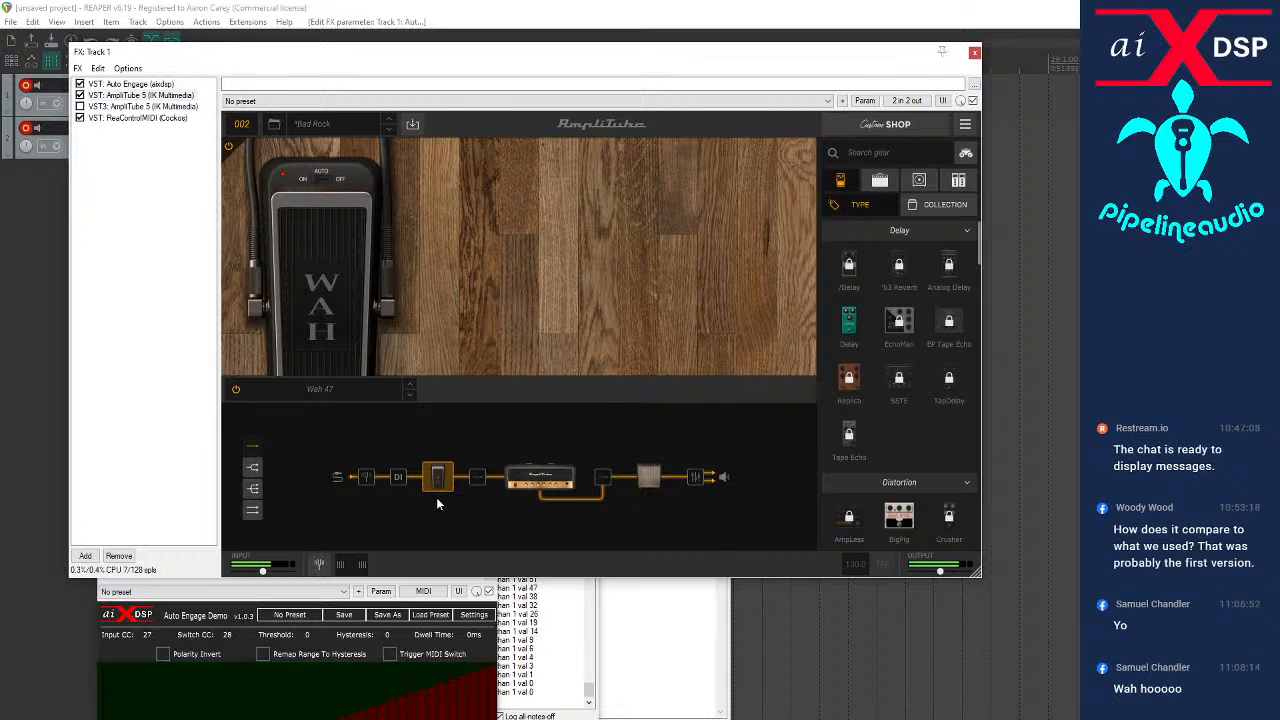
MIDI-learn the Wah parameter of Wah 47 from its pedal treadle
{"action": "right_click", "coordinate": [308, 295]}
{"action": "mouse_move", "coordinate": [336, 446]}
{"action": "mouse_move", "coordinate": [390, 443]}
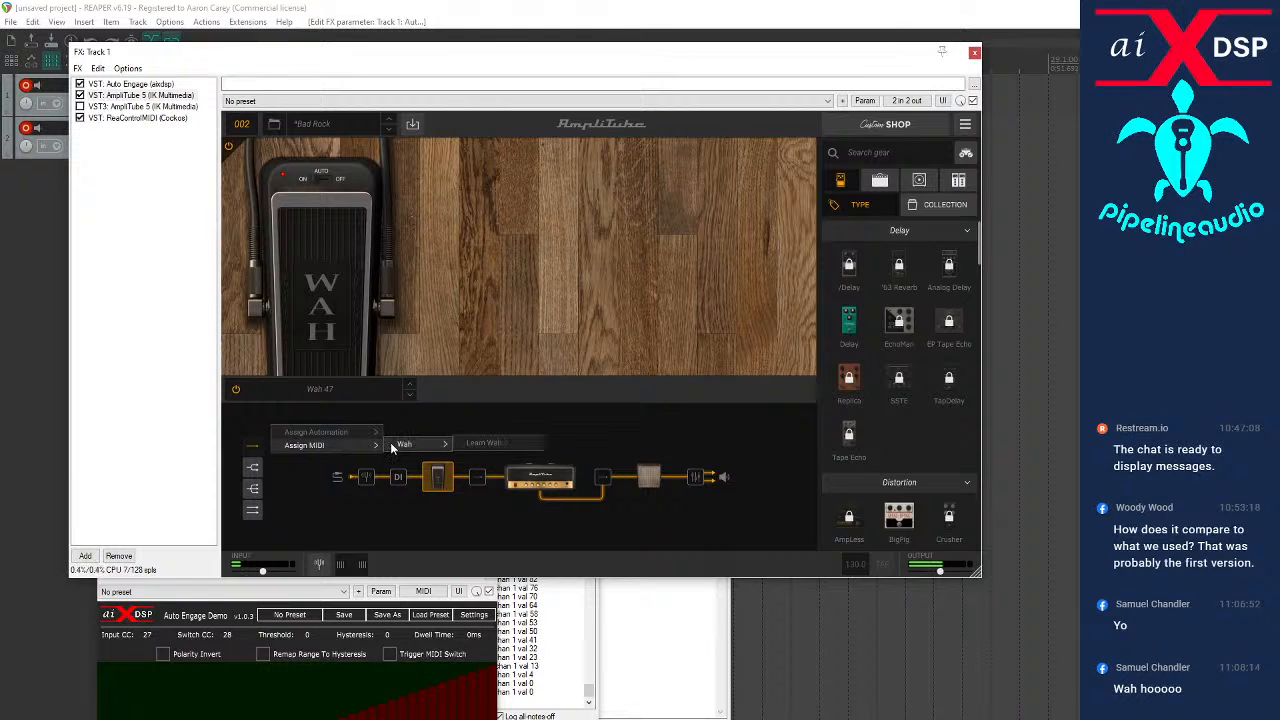
{"action": "left_click", "coordinate": [494, 443]}
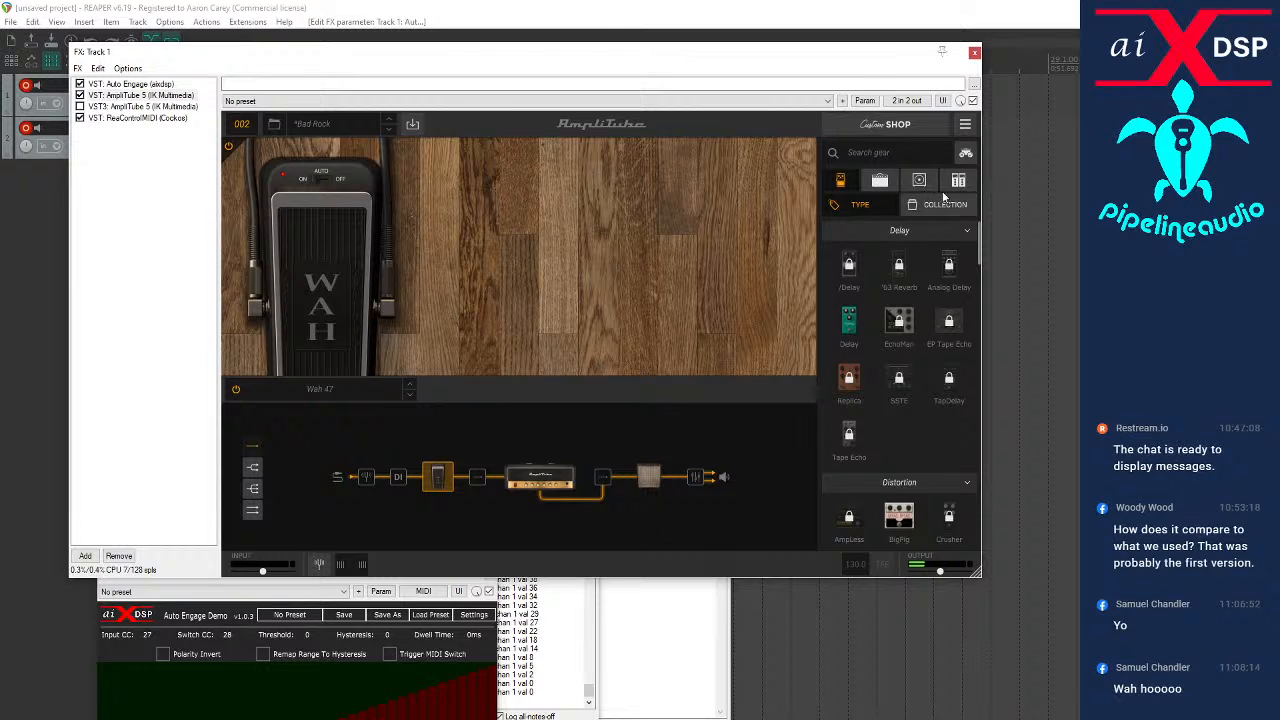
MIDI-learn CC 28 for the Wah 47 Bypass parameter in the preset's control change assignments and save the settings
{"action": "left_click", "coordinate": [967, 125]}
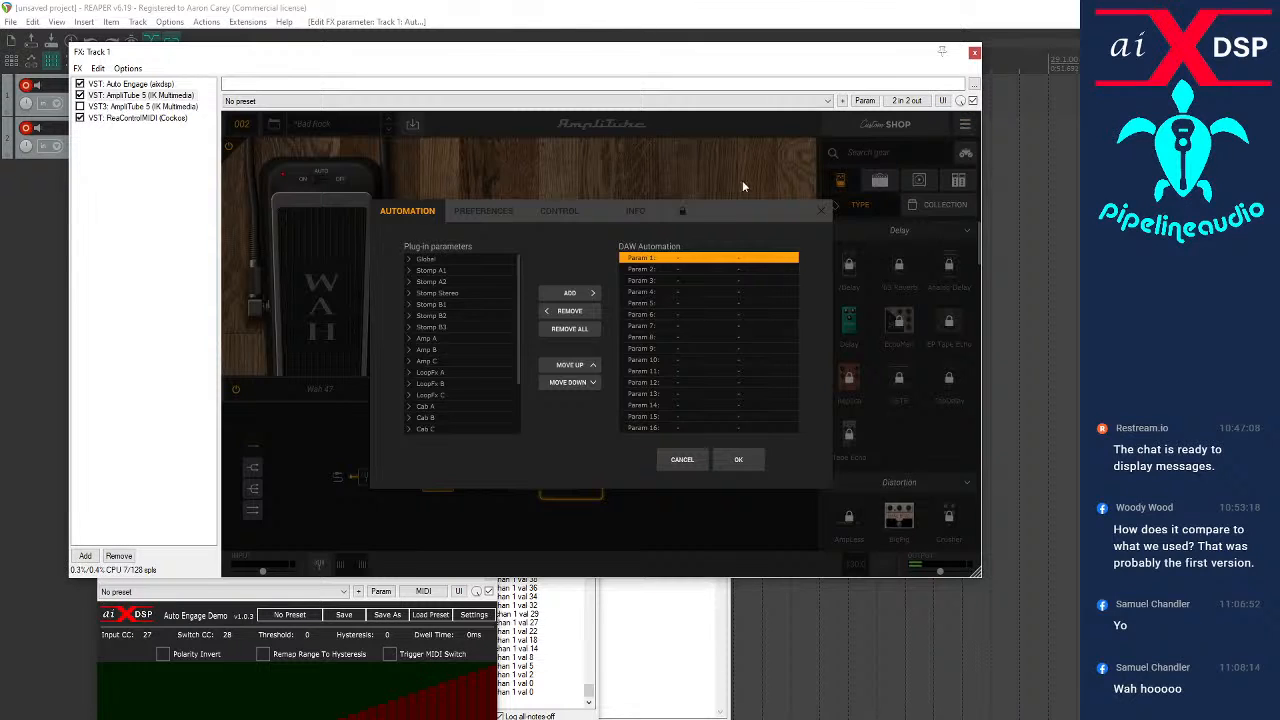
{"action": "left_click", "coordinate": [558, 212]}
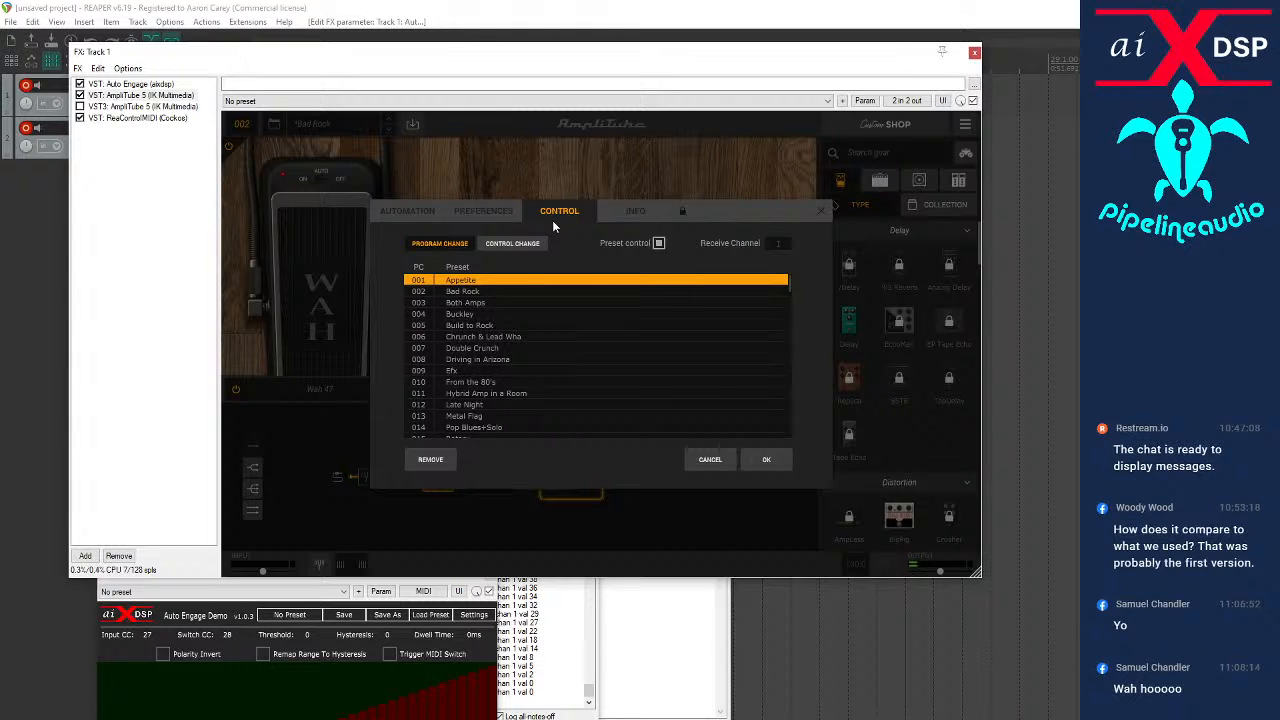
{"action": "left_click", "coordinate": [504, 247]}
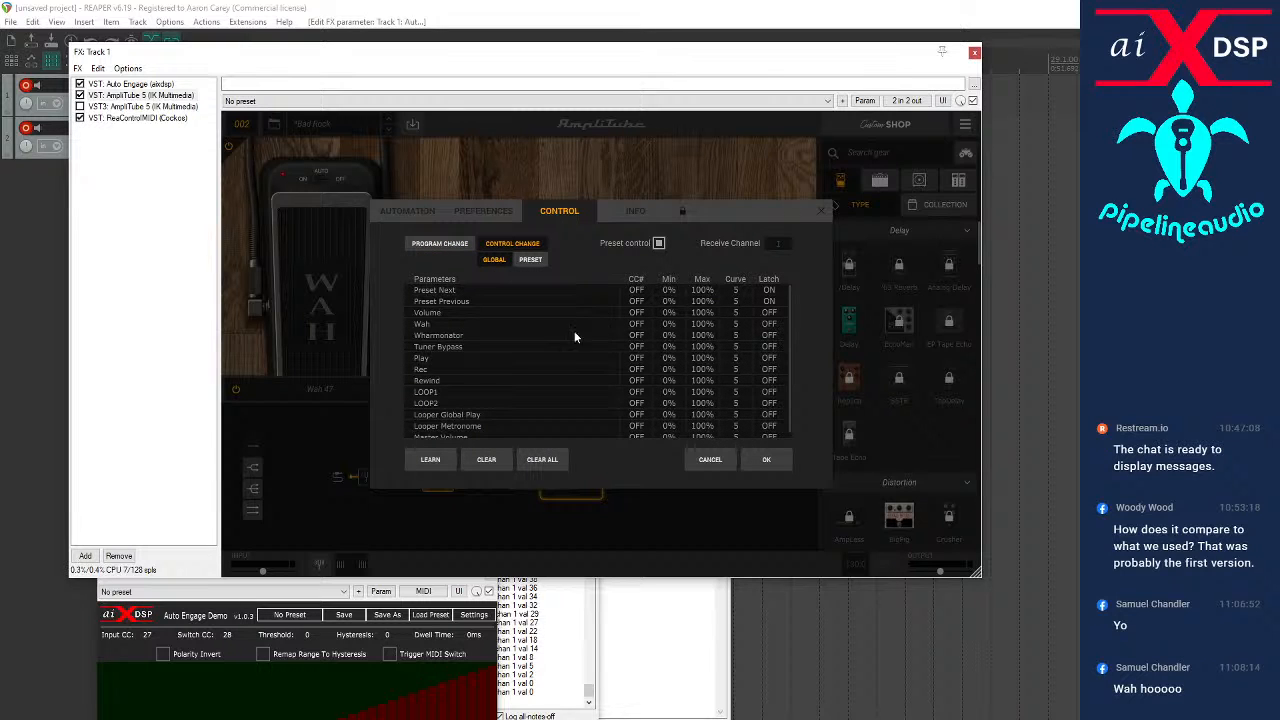
{"action": "left_click", "coordinate": [444, 325]}
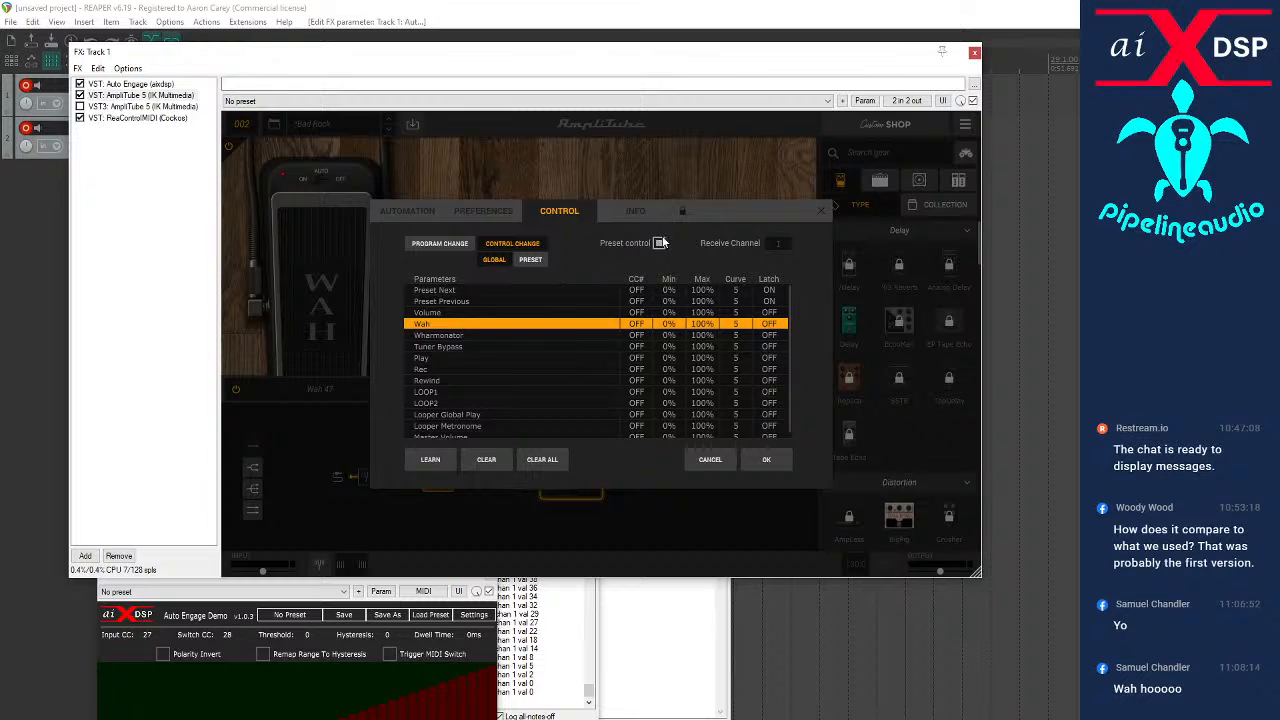
{"action": "left_click", "coordinate": [530, 259]}
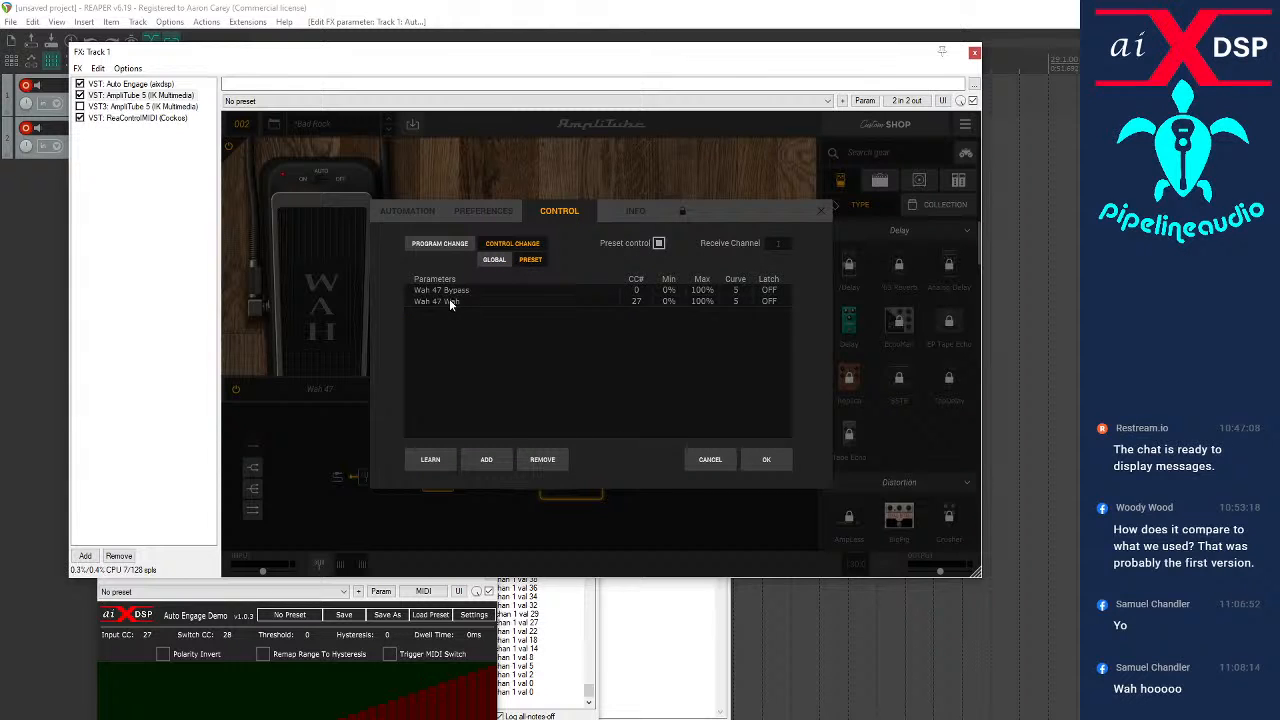
{"action": "left_click", "coordinate": [457, 290]}
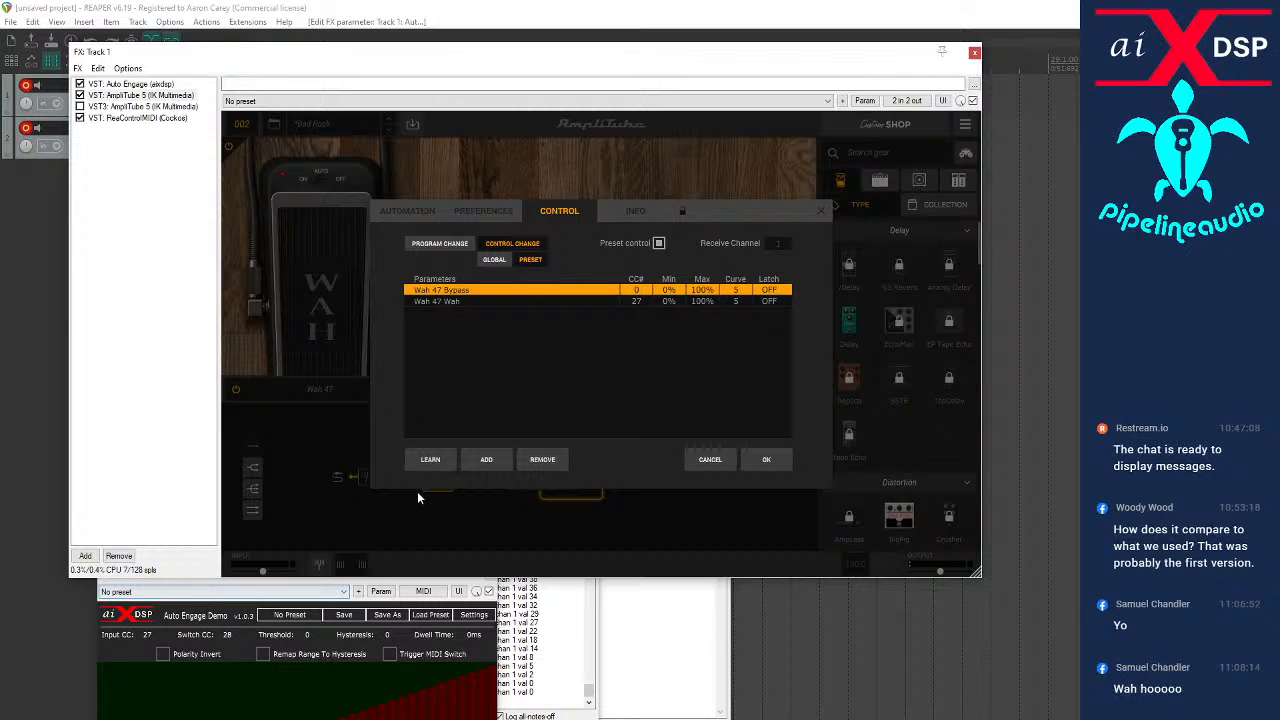
{"action": "left_click", "coordinate": [430, 460]}
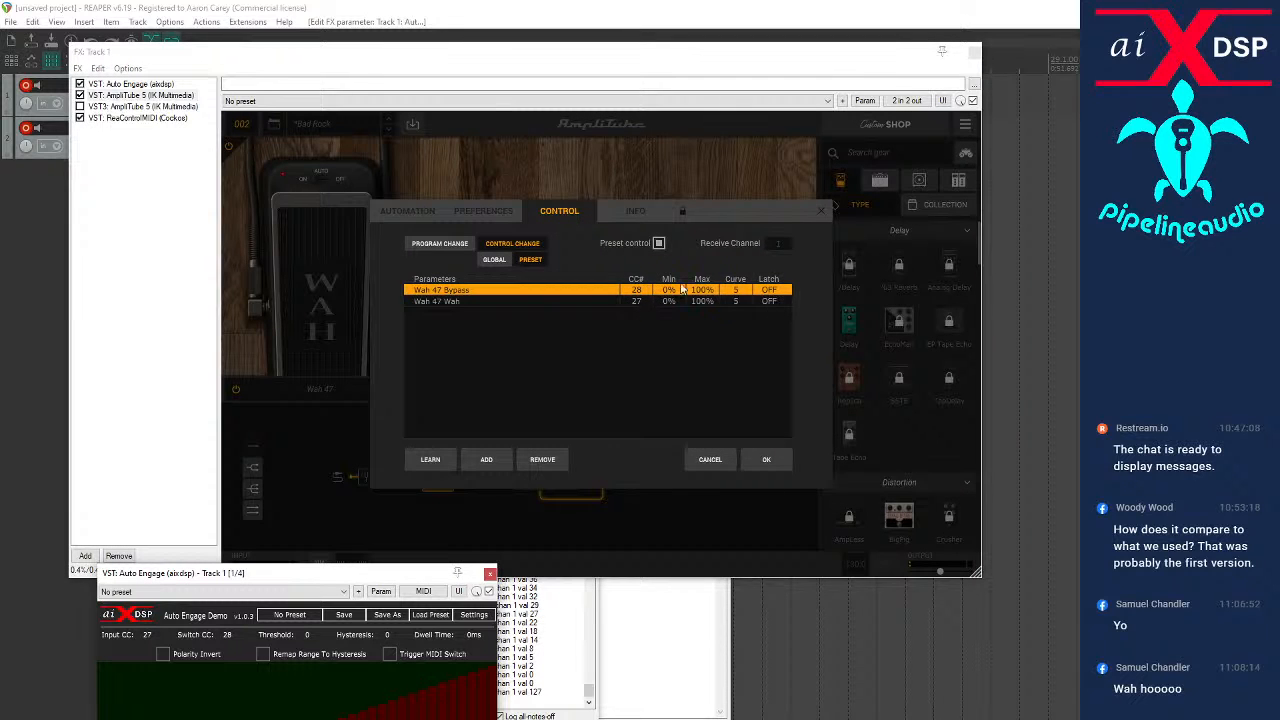
{"action": "left_click", "coordinate": [767, 459]}
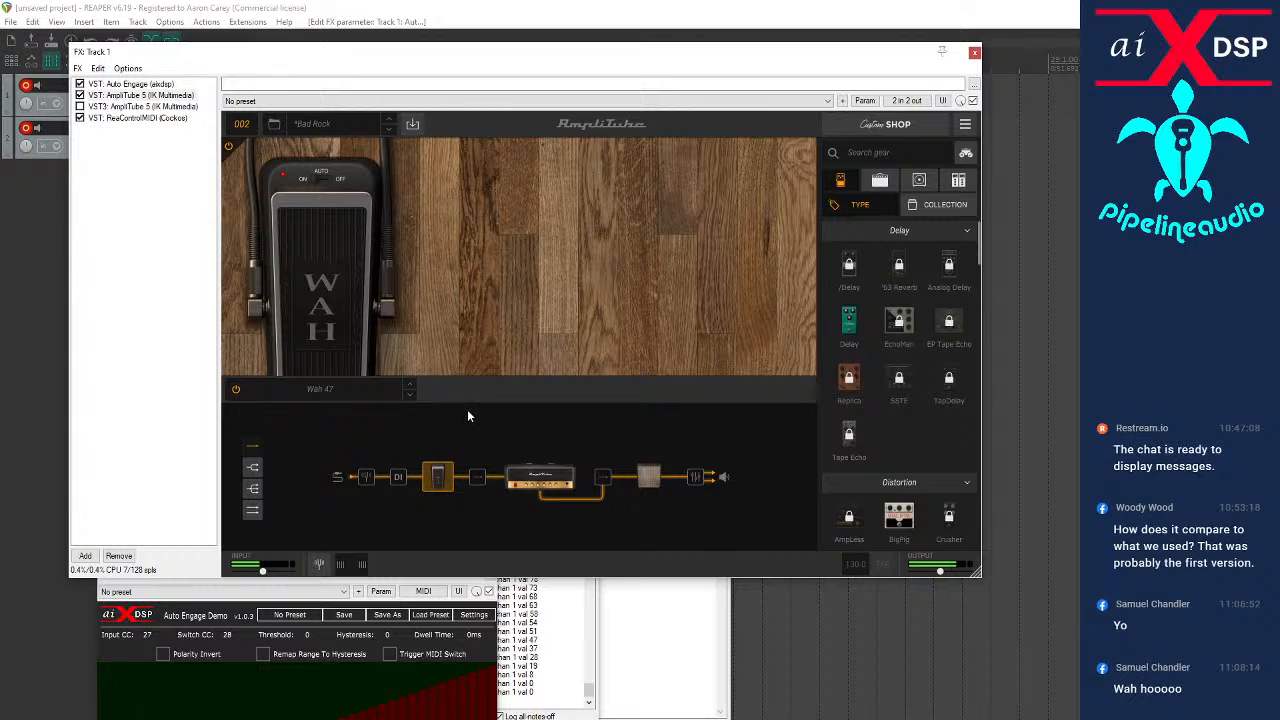
Invert the Wah 47 Bypass range in the preset's control change assignments by raising Min to 100% and lowering Max, and save
{"action": "left_click", "coordinate": [436, 481]}
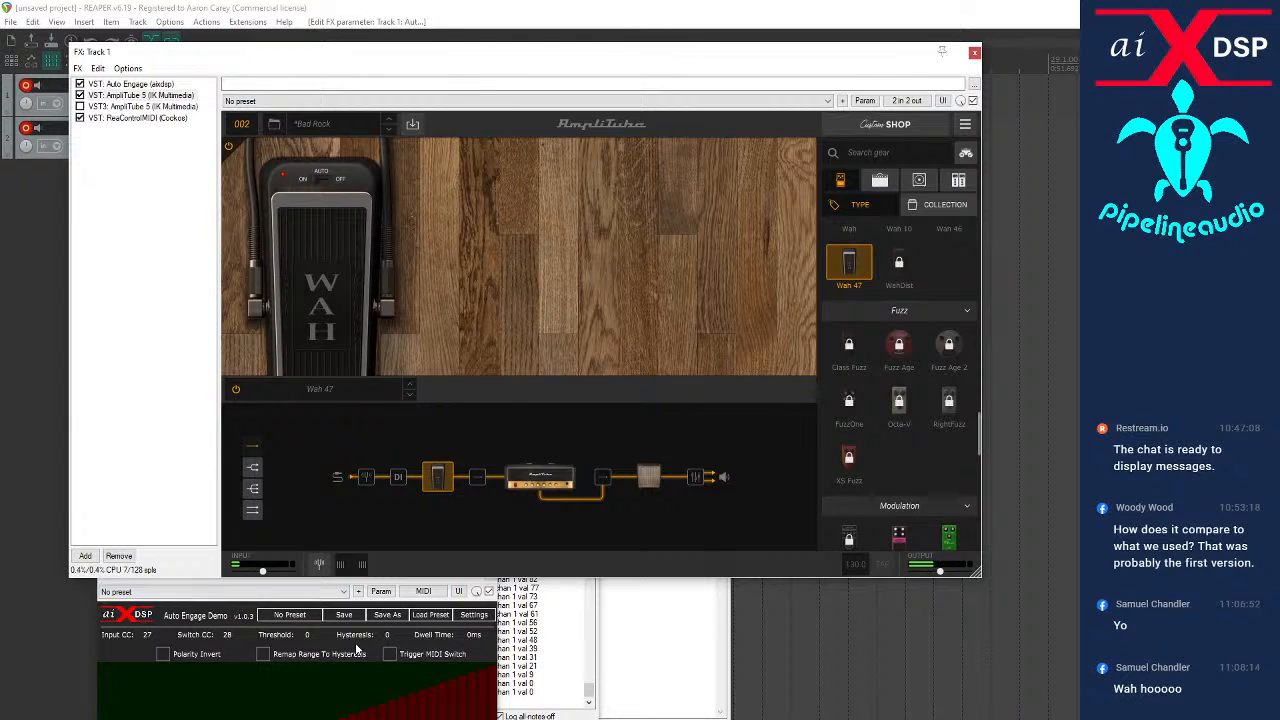
{"action": "left_click", "coordinate": [965, 124]}
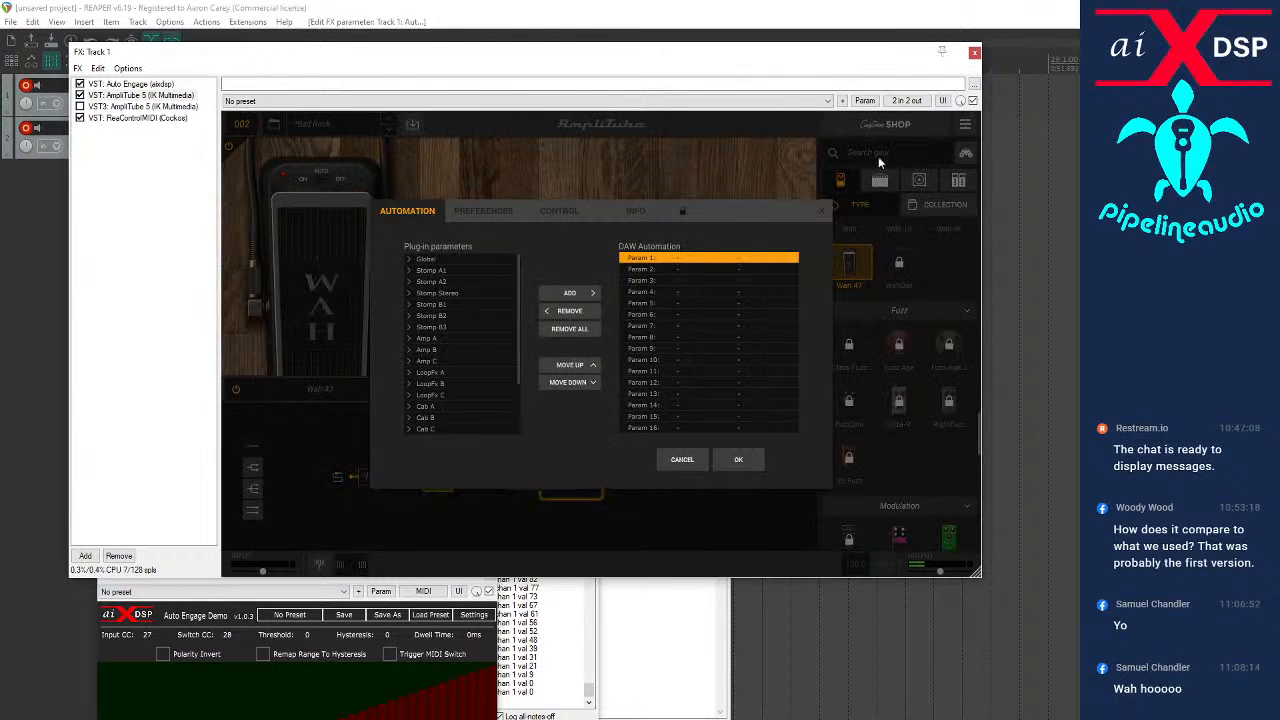
{"action": "left_click", "coordinate": [546, 213]}
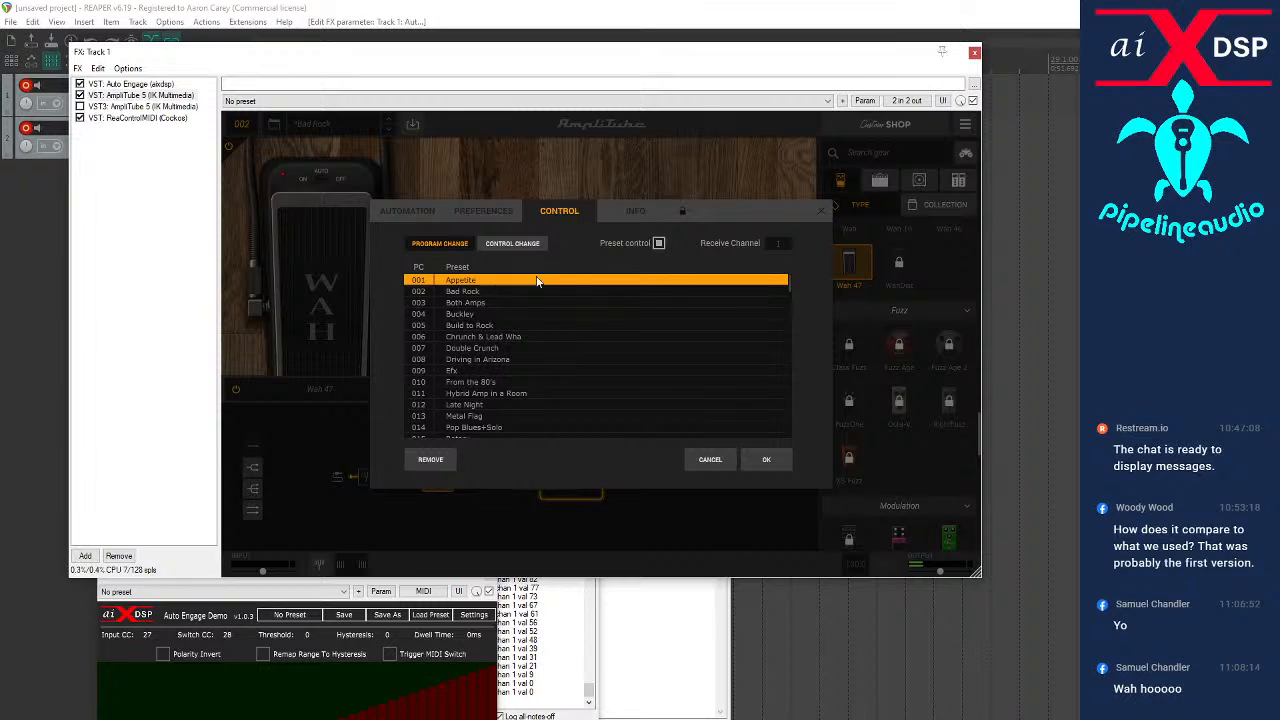
{"action": "left_click", "coordinate": [513, 244]}
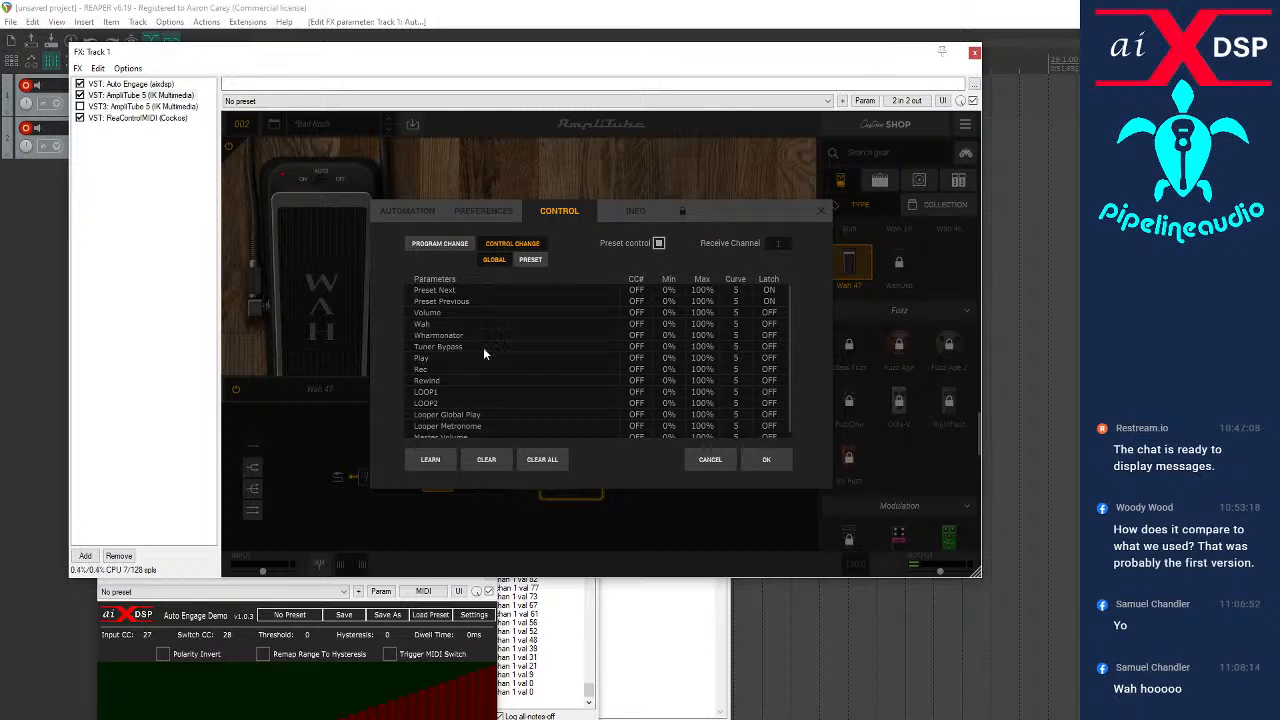
{"action": "left_click", "coordinate": [530, 260]}
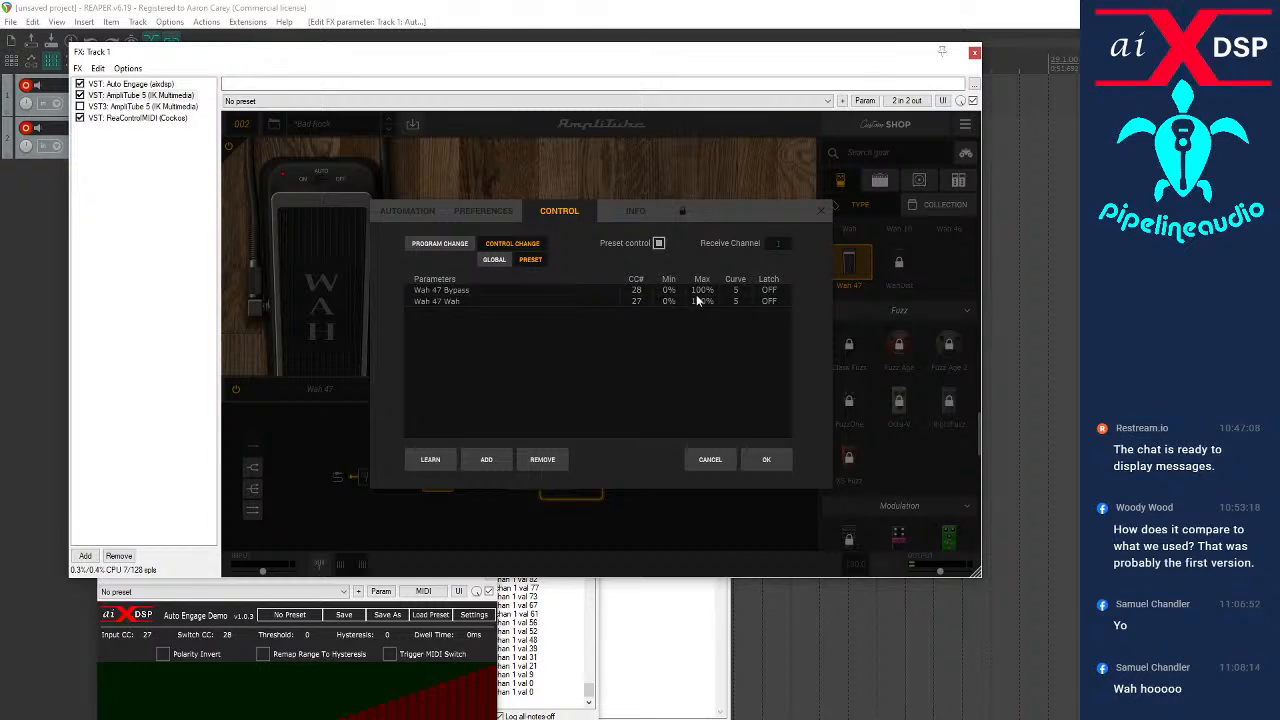
{"action": "left_click", "coordinate": [669, 291]}
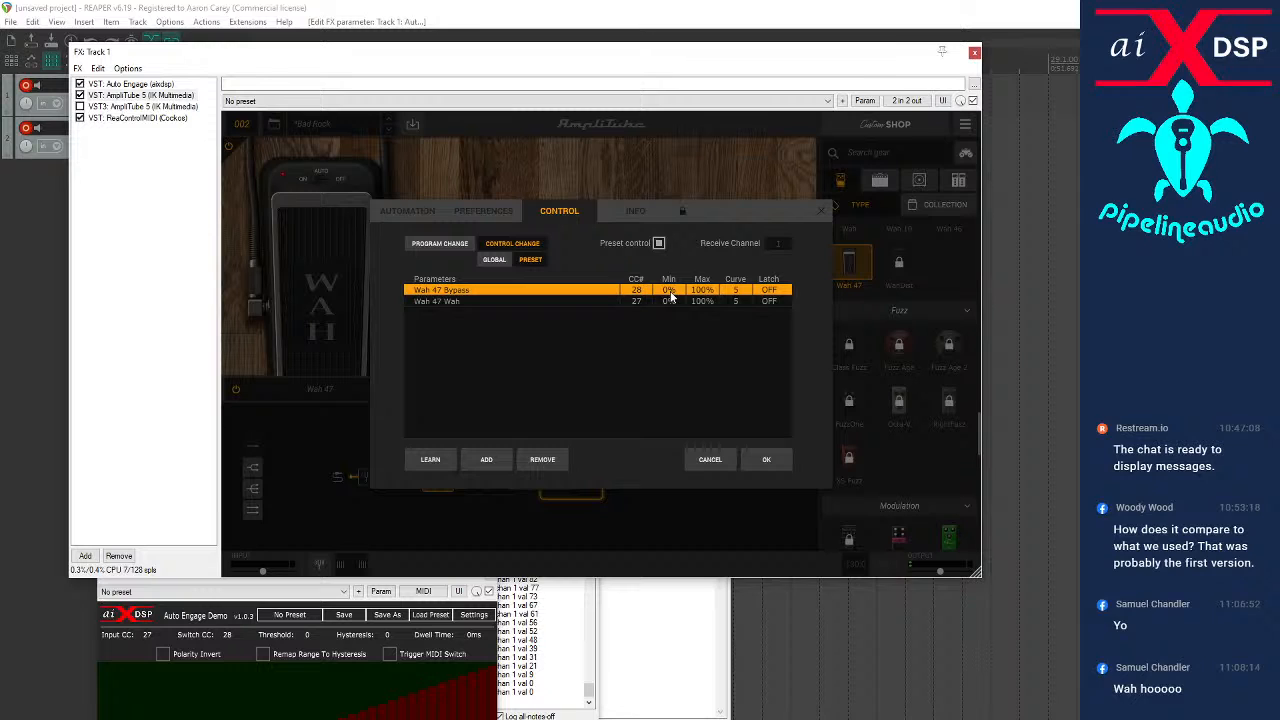
{"action": "left_click_drag", "start_coordinate": [671, 292], "coordinate": [707, 17]}
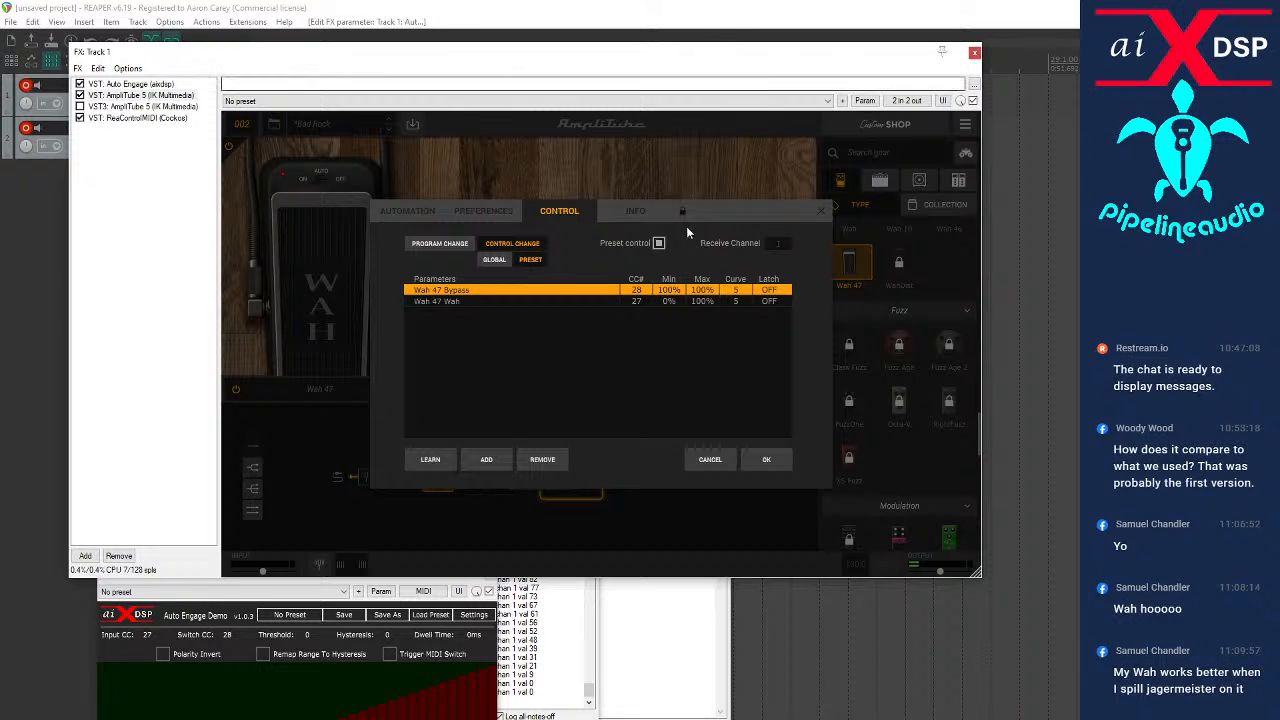
{"action": "left_click_drag", "start_coordinate": [702, 290], "coordinate": [726, 410]}
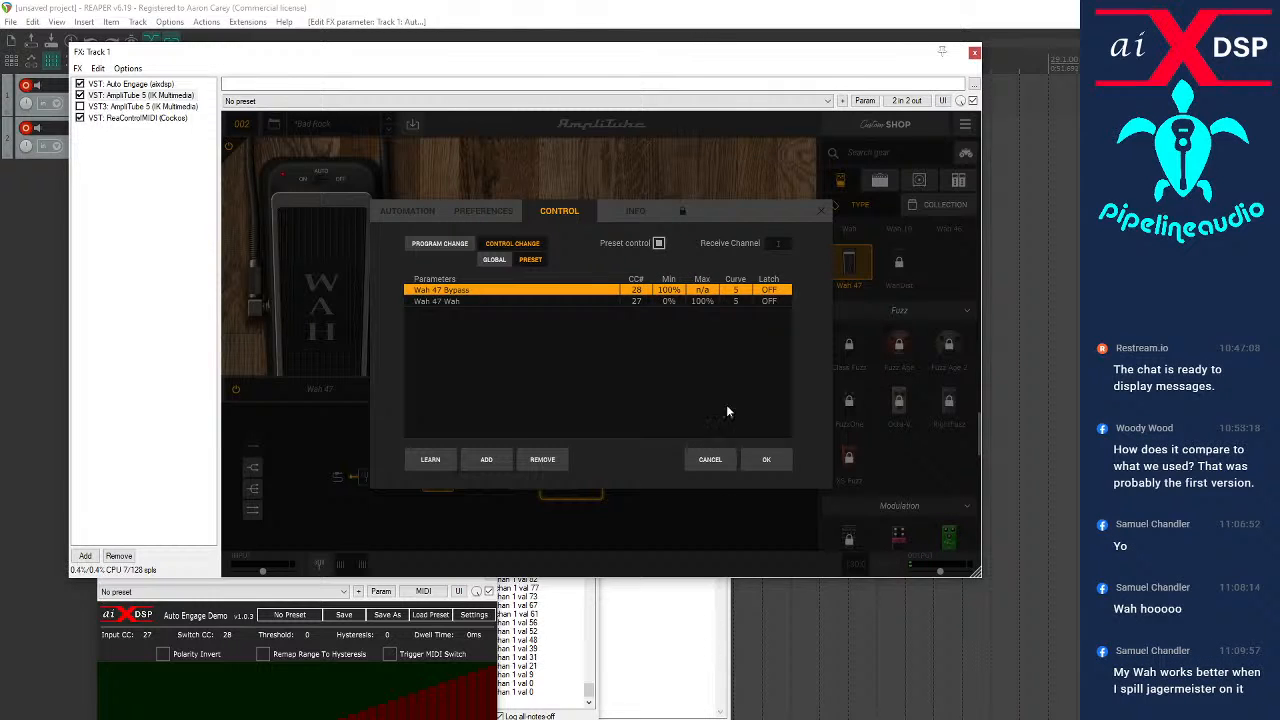
{"action": "left_click_drag", "start_coordinate": [704, 292], "coordinate": [706, 286]}
{"action": "left_click", "coordinate": [763, 461]}
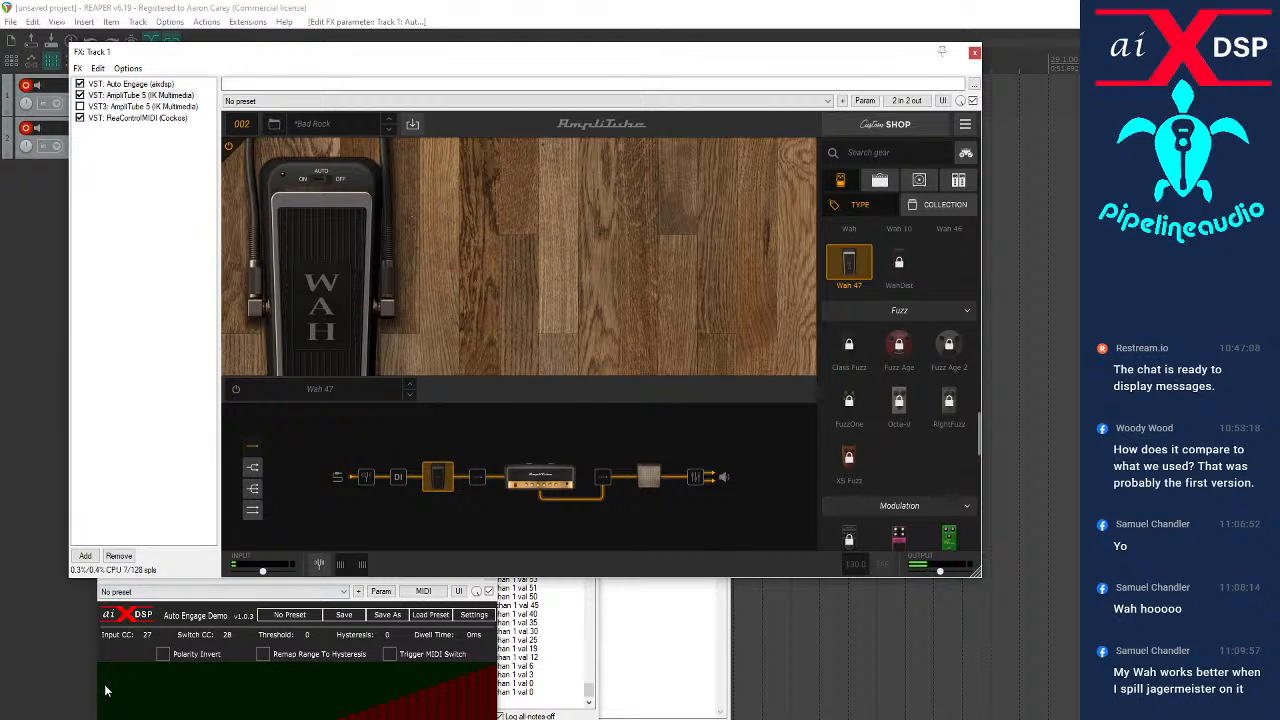
Set Auto Engage's Threshold to 10, enable Remap Range To Hysteresis, and move its window clear of the signal chain
{"action": "left_click", "coordinate": [254, 587]}
{"action": "left_click_drag", "start_coordinate": [266, 569], "coordinate": [232, 497]}
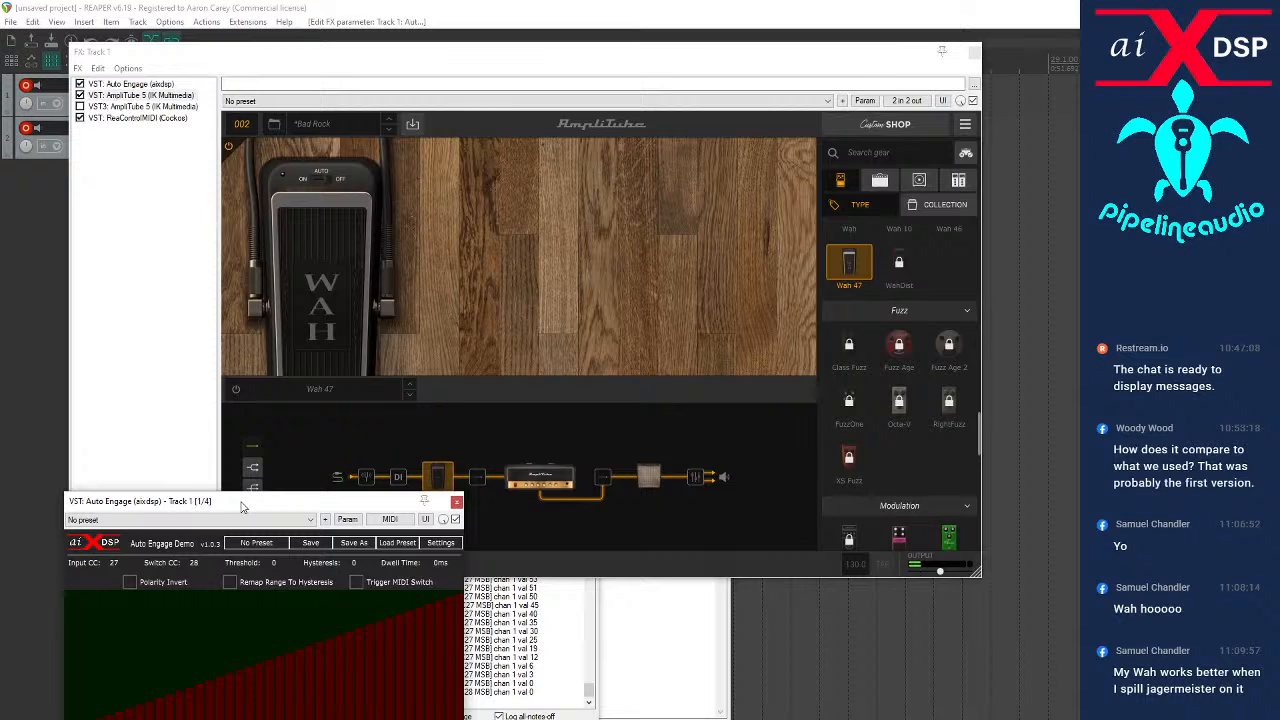
{"action": "left_click_drag", "start_coordinate": [241, 507], "coordinate": [241, 437]}
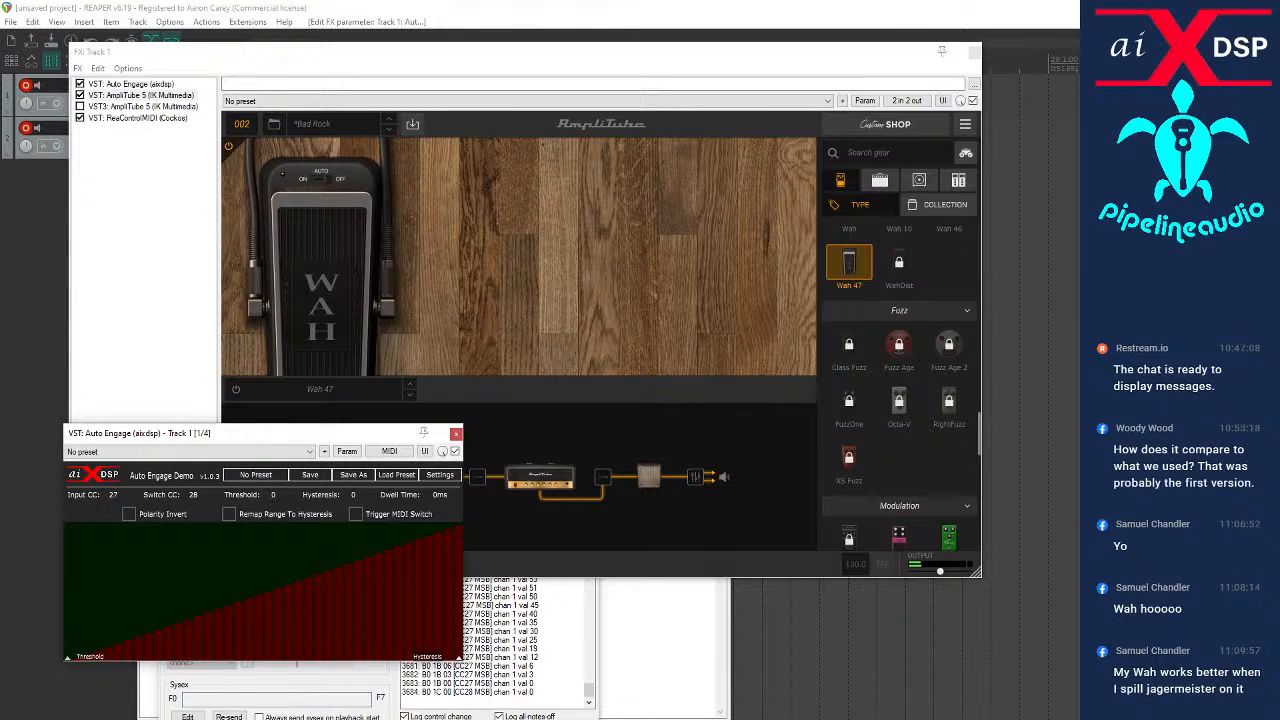
{"action": "left_click_drag", "start_coordinate": [102, 658], "coordinate": [109, 647]}
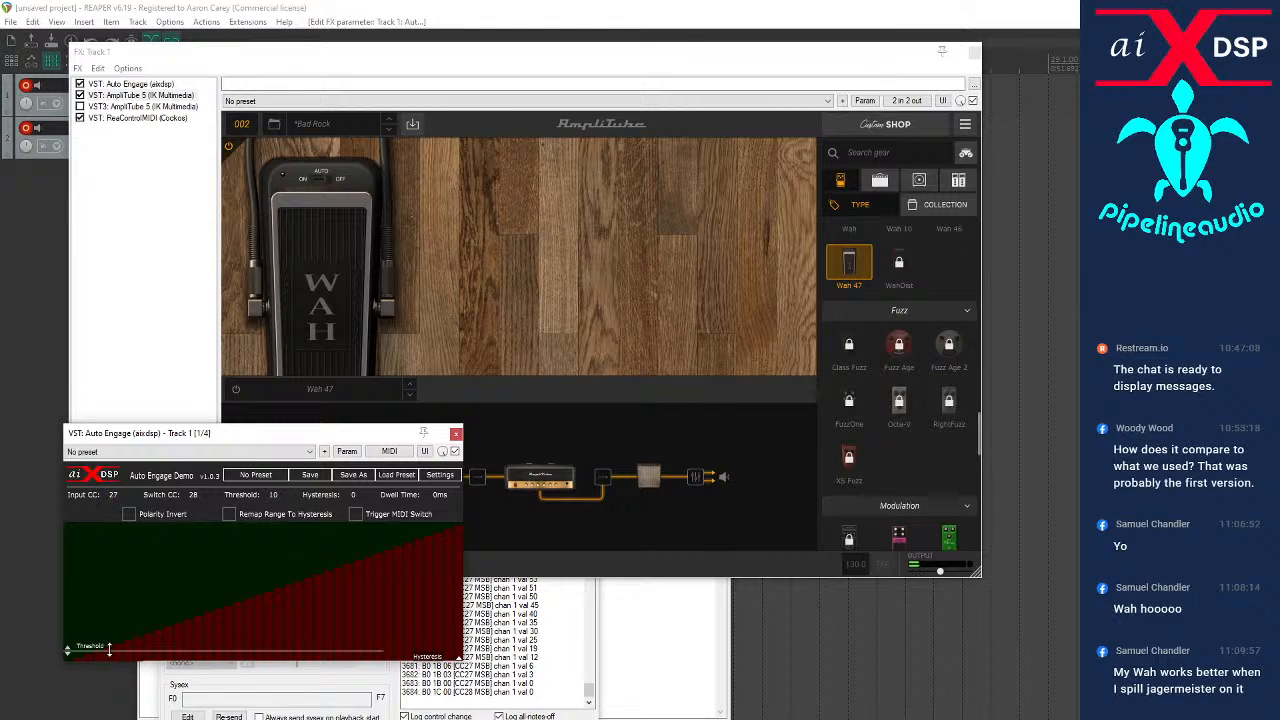
{"action": "left_click", "coordinate": [231, 515]}
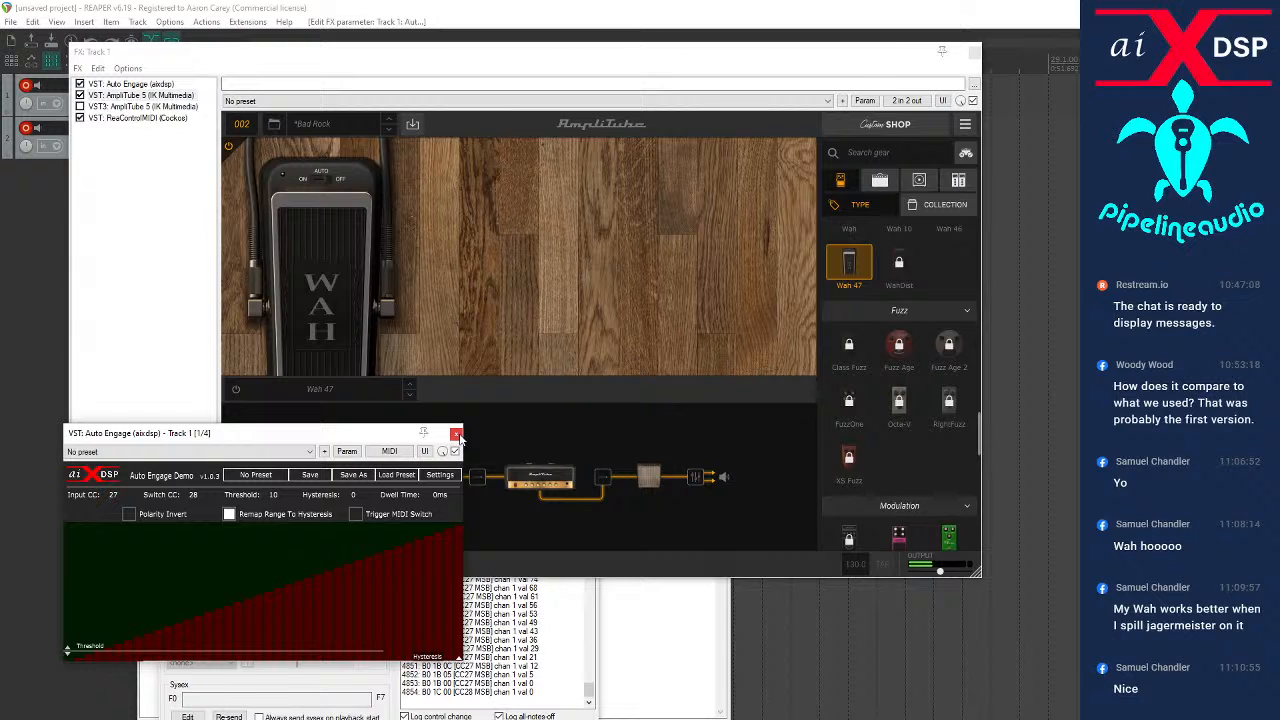
{"action": "left_click_drag", "start_coordinate": [392, 436], "coordinate": [1020, 519]}
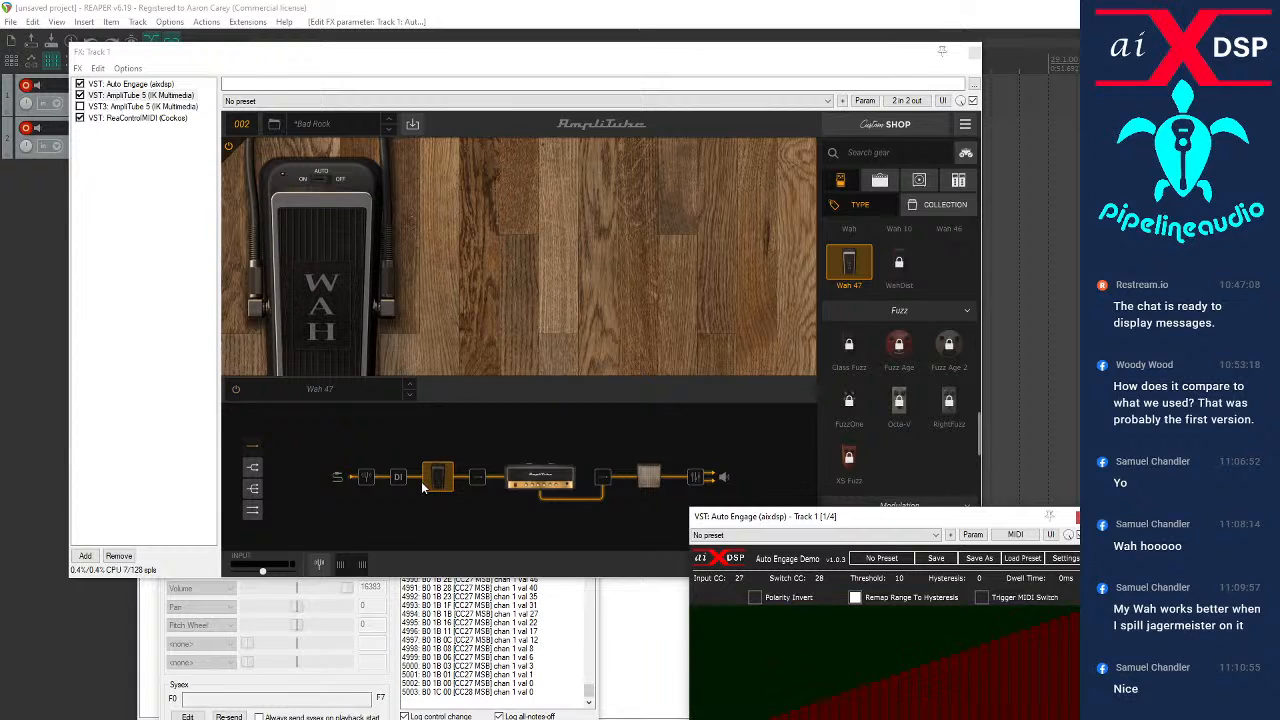
{"action": "left_click", "coordinate": [238, 391]}
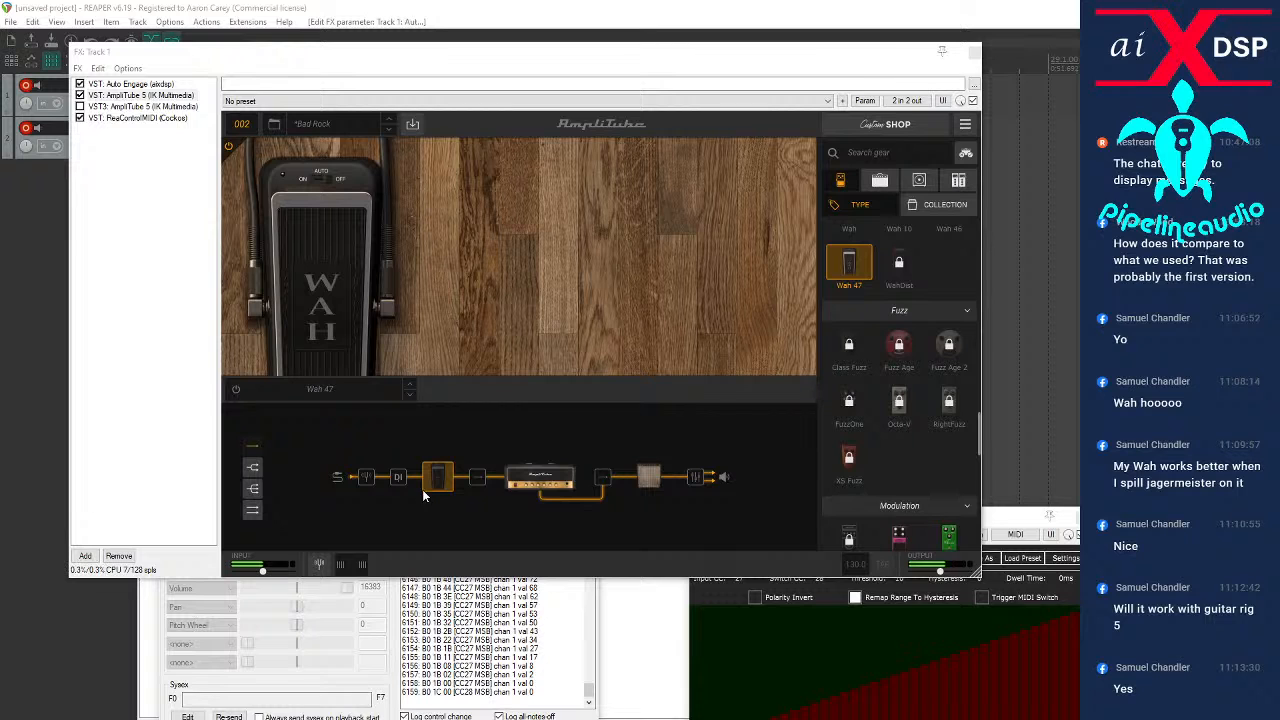
Replace the British Tube Lead 1 amp in the signal chain with Metal Lead V
{"action": "right_click", "coordinate": [518, 485]}
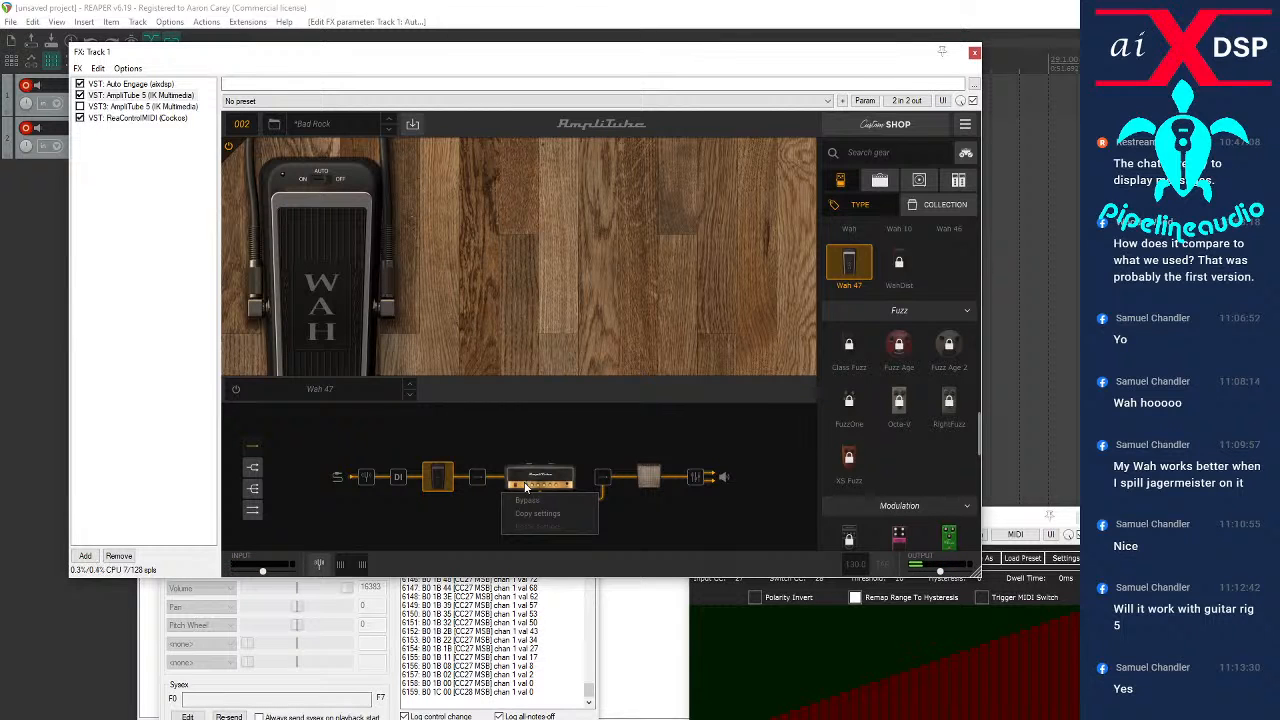
{"action": "left_click", "coordinate": [545, 479]}
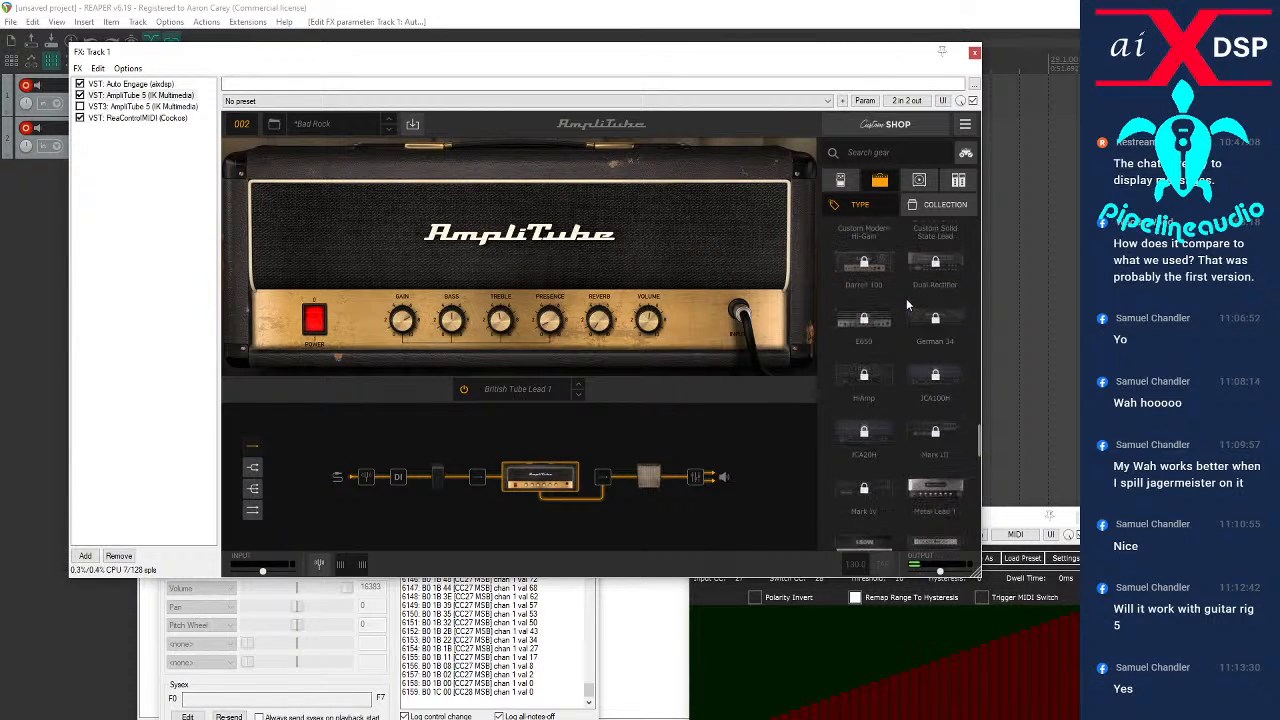
{"action": "left_click", "coordinate": [859, 450]}
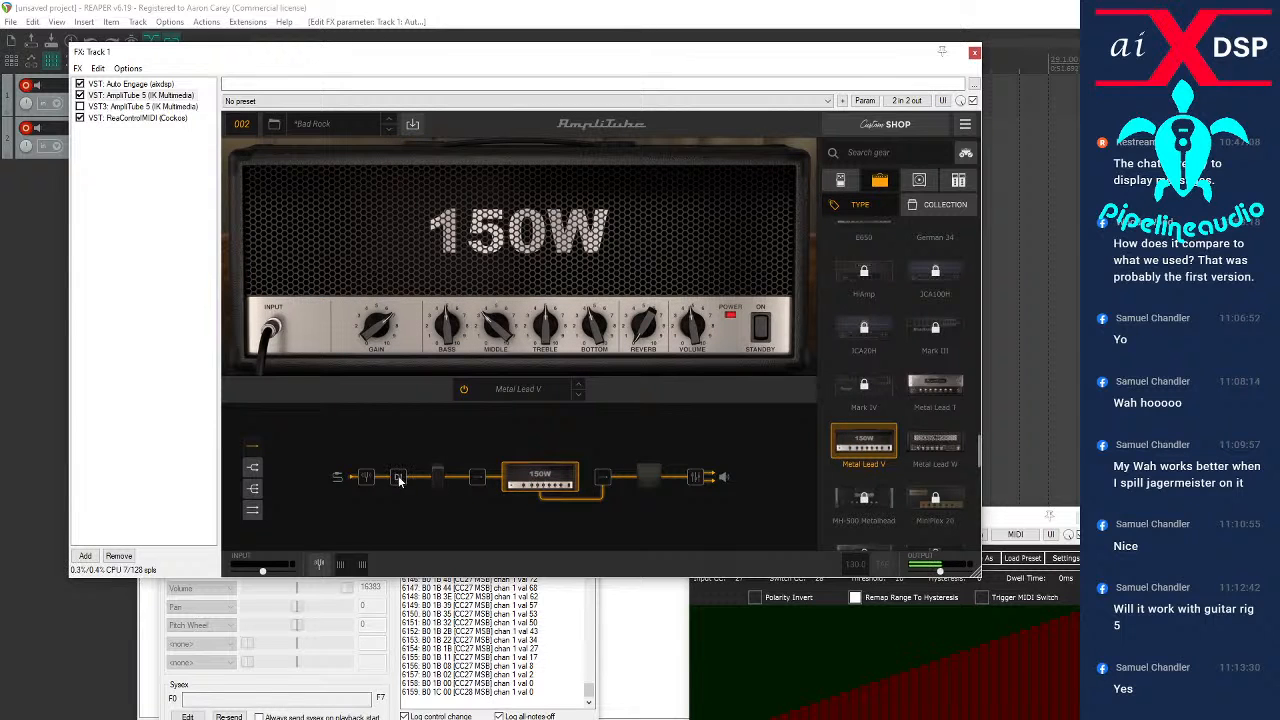
Replace Wah 47 in the signal chain with the OverScream overdrive pedal
{"action": "right_click", "coordinate": [439, 476]}
{"action": "left_click", "coordinate": [439, 476]}
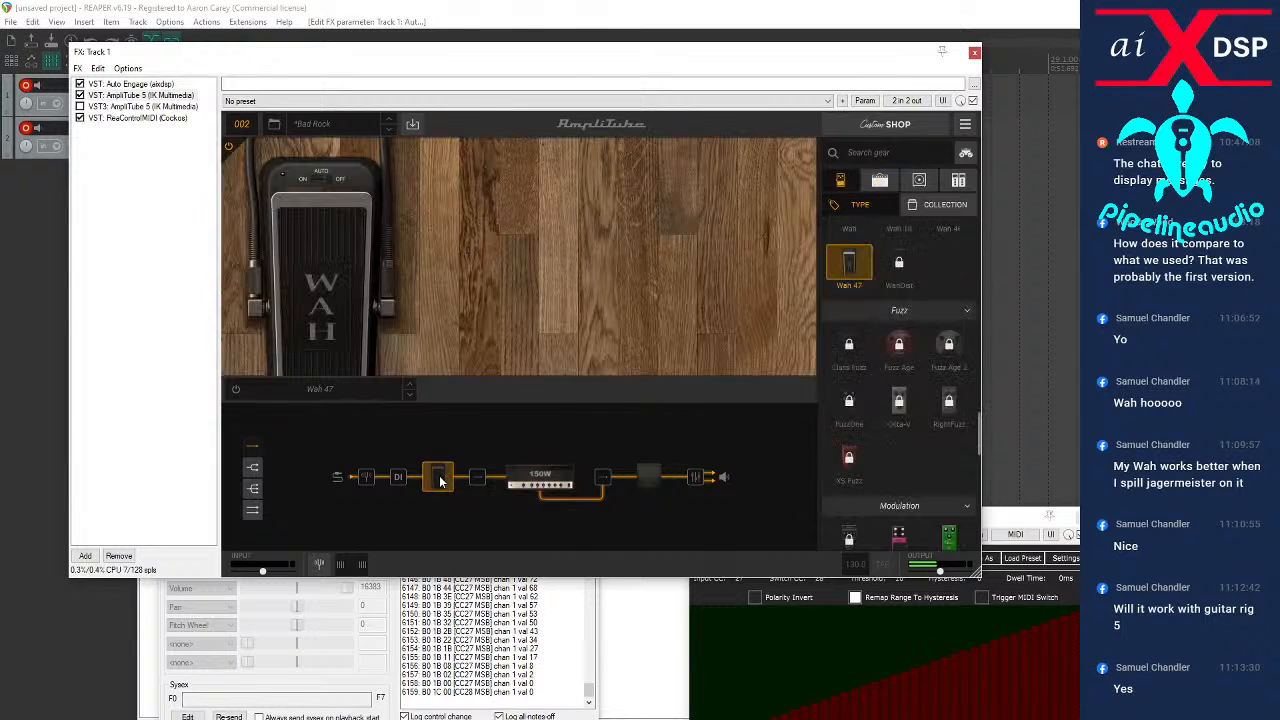
{"action": "scroll", "coordinate": [873, 332], "scroll_direction": "down", "scroll_amount": 3}
{"action": "scroll", "coordinate": [872, 331], "scroll_direction": "down", "scroll_amount": 1}
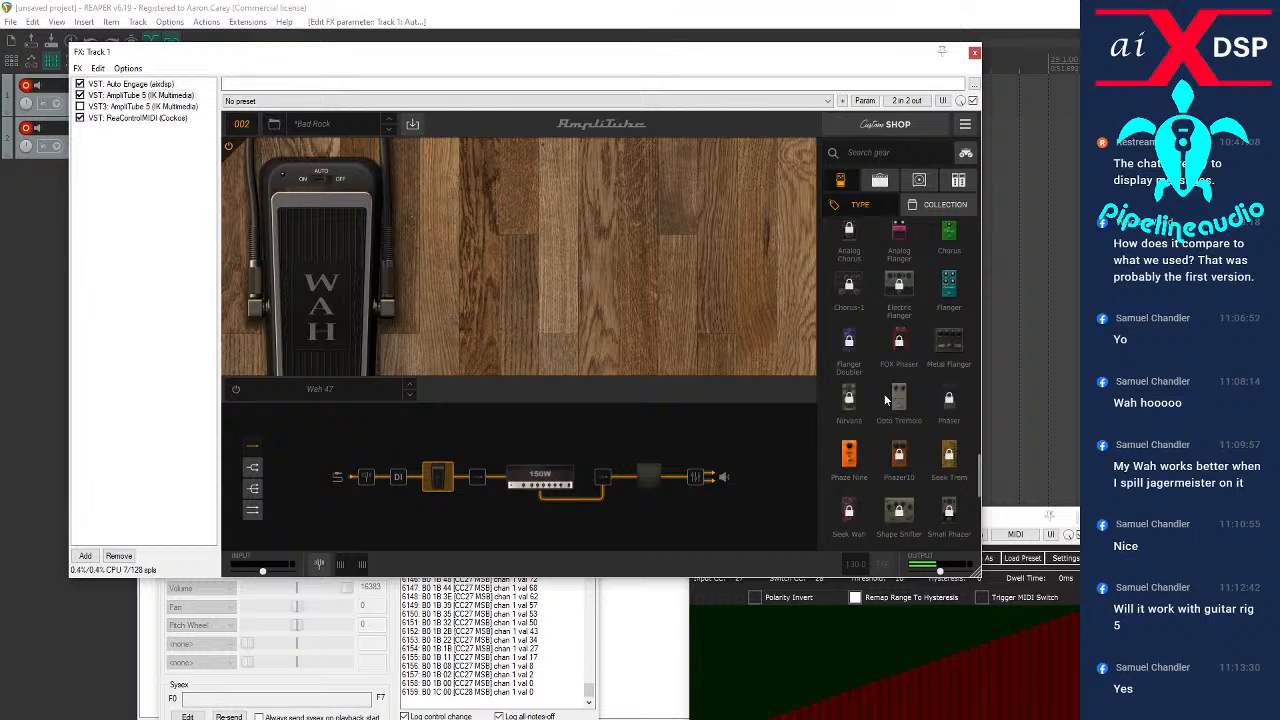
{"action": "scroll", "coordinate": [884, 400], "scroll_direction": "down", "scroll_amount": 5}
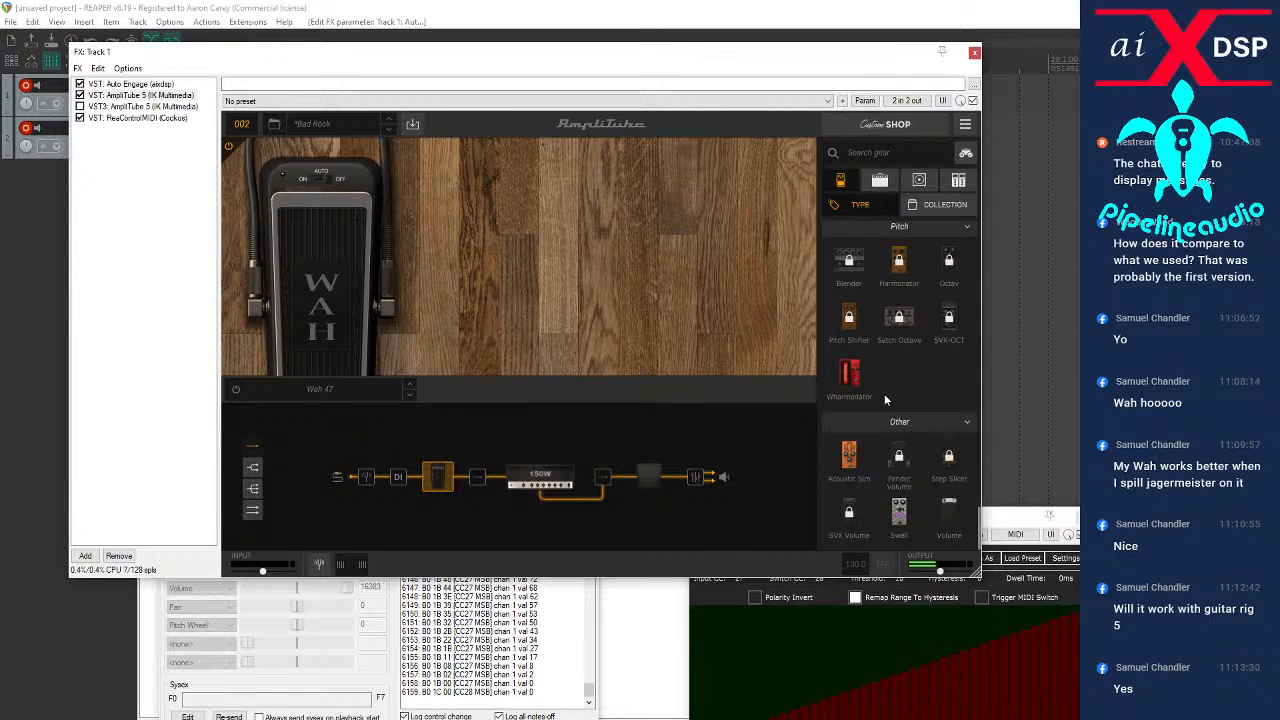
{"action": "scroll", "coordinate": [884, 393], "scroll_direction": "up", "scroll_amount": 10}
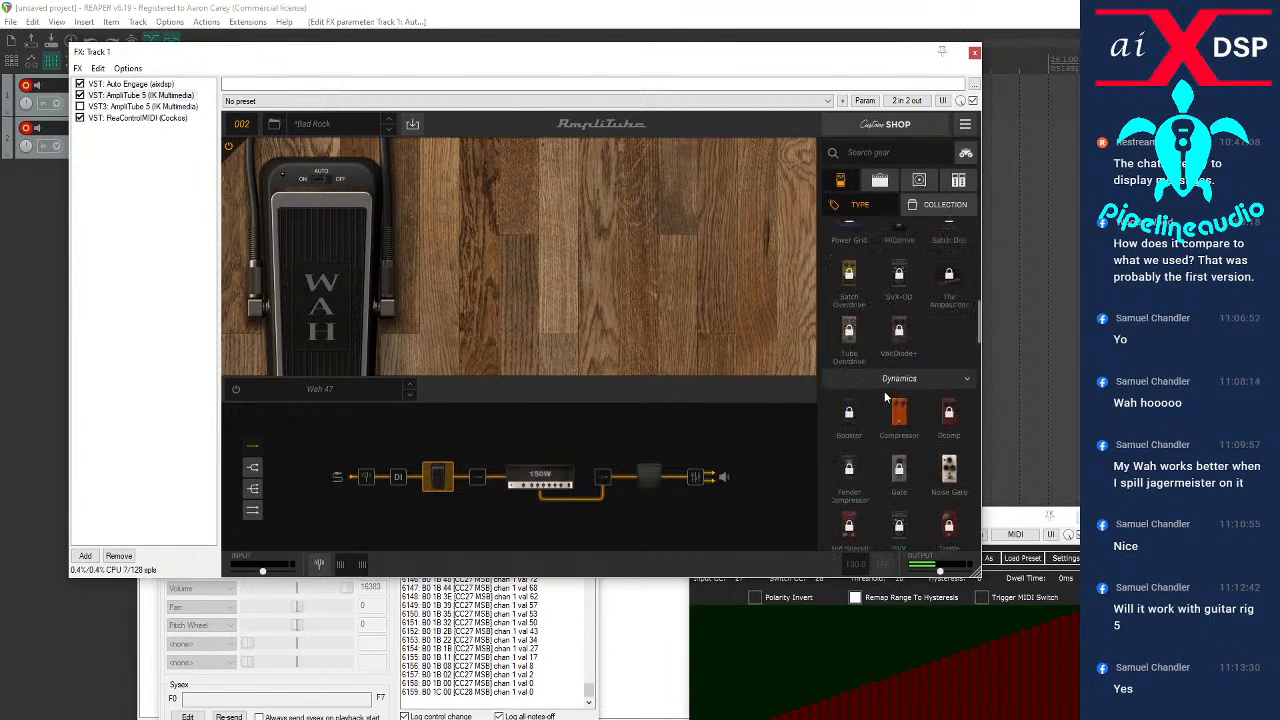
{"action": "scroll", "coordinate": [884, 391], "scroll_direction": "up", "scroll_amount": 3}
{"action": "left_click", "coordinate": [899, 405]}
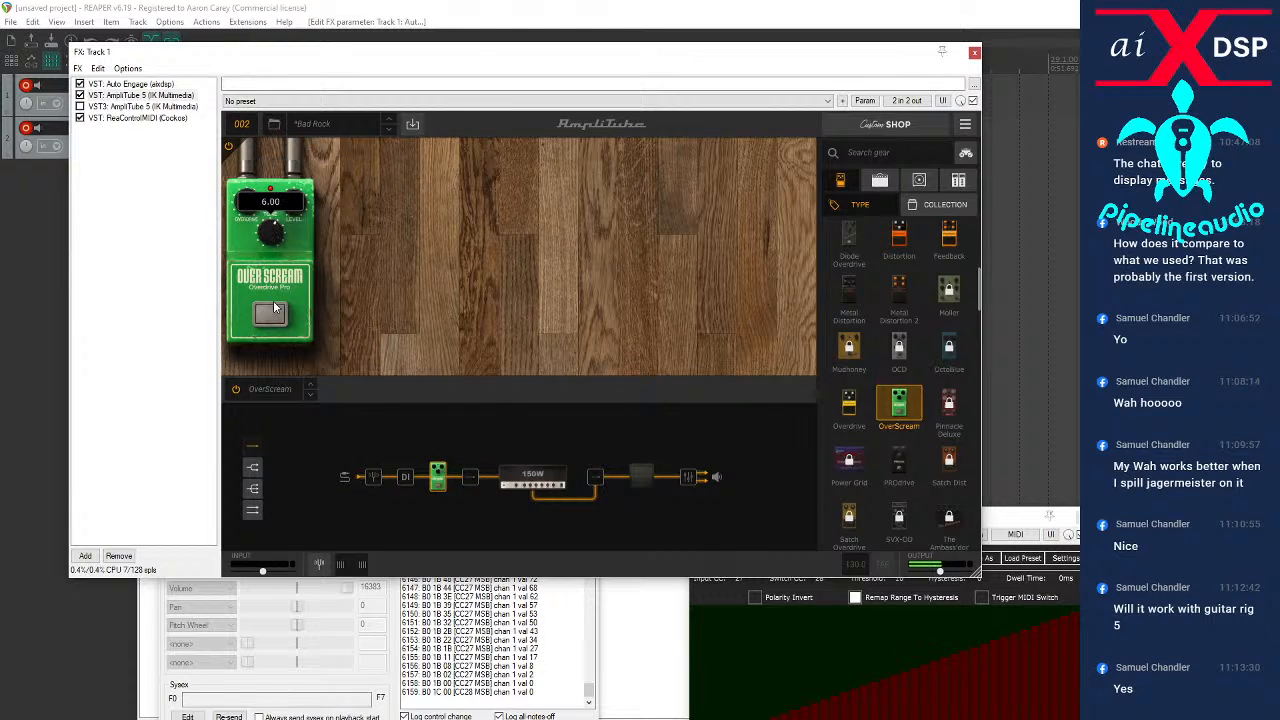
Adjust the Bottom knob on the Metal Lead V amp head
{"action": "left_click", "coordinate": [533, 478]}
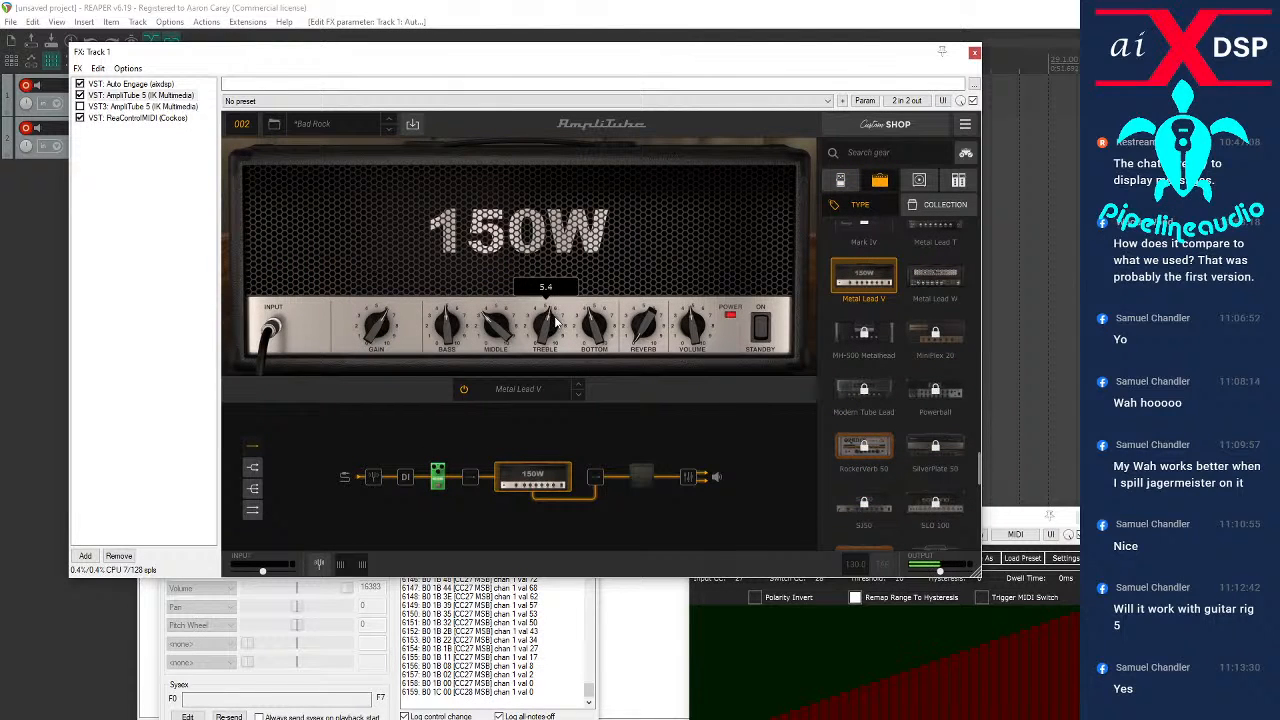
{"action": "left_click_drag", "start_coordinate": [600, 326], "coordinate": [598, 349]}
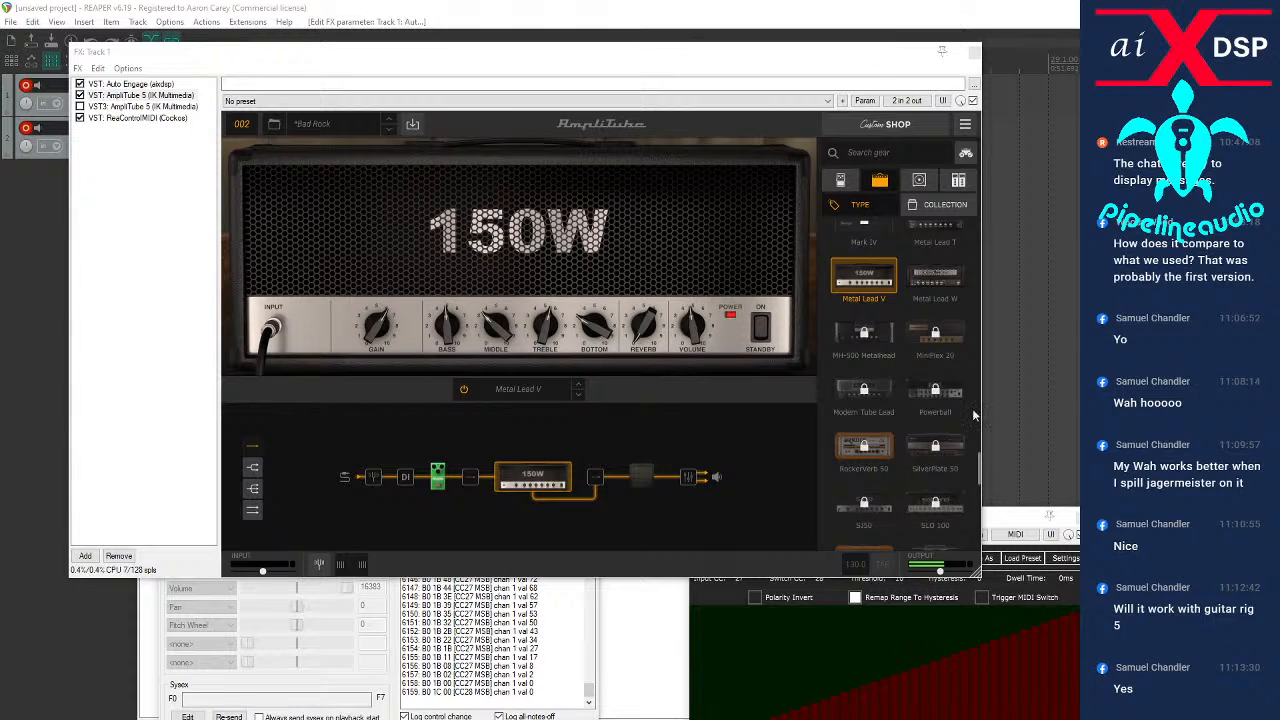
{"action": "left_click", "coordinate": [919, 180]}
{"action": "scroll", "coordinate": [920, 330], "scroll_direction": "down", "scroll_amount": 2}
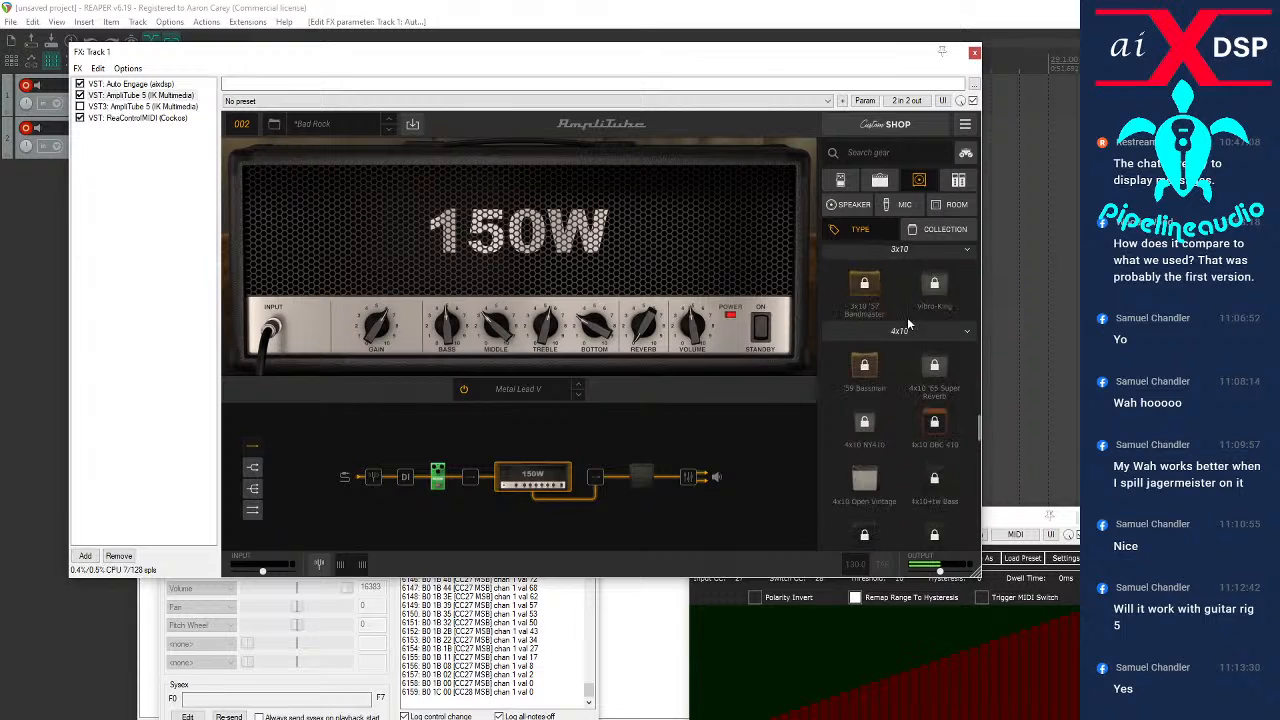
{"action": "scroll", "coordinate": [907, 323], "scroll_direction": "up", "scroll_amount": 6}
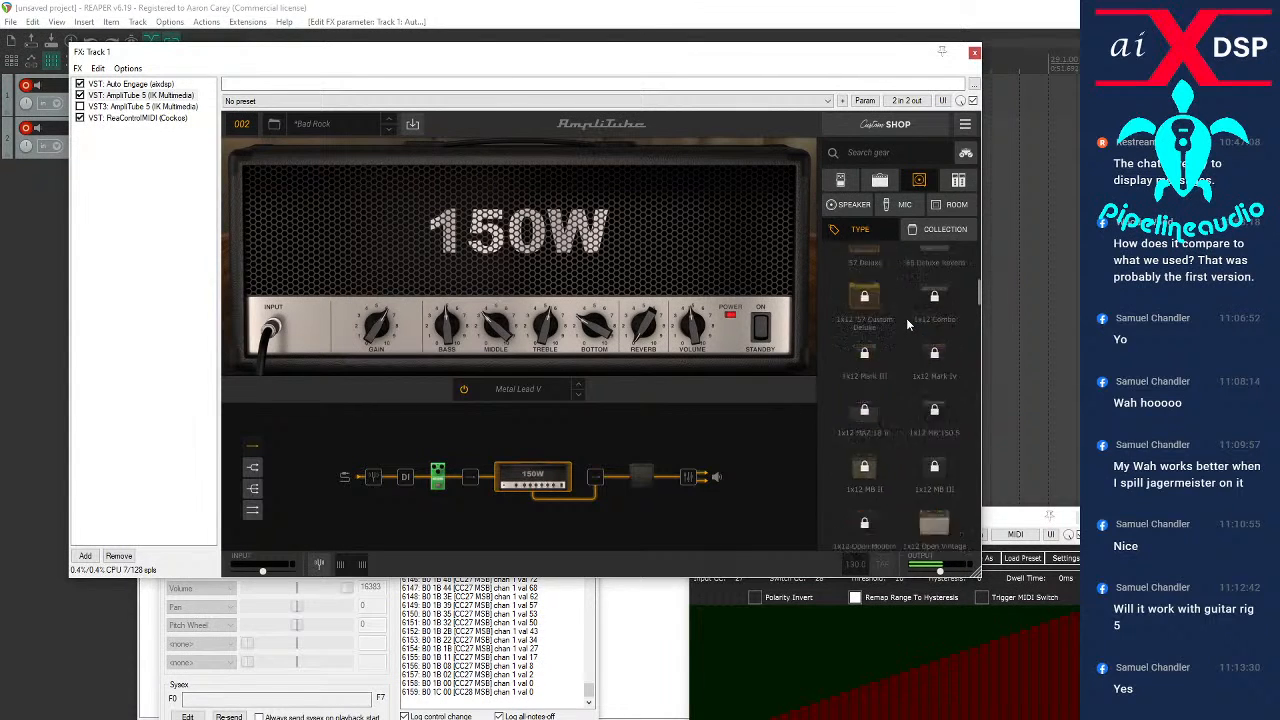
{"action": "scroll", "coordinate": [907, 323], "scroll_direction": "up", "scroll_amount": 3}
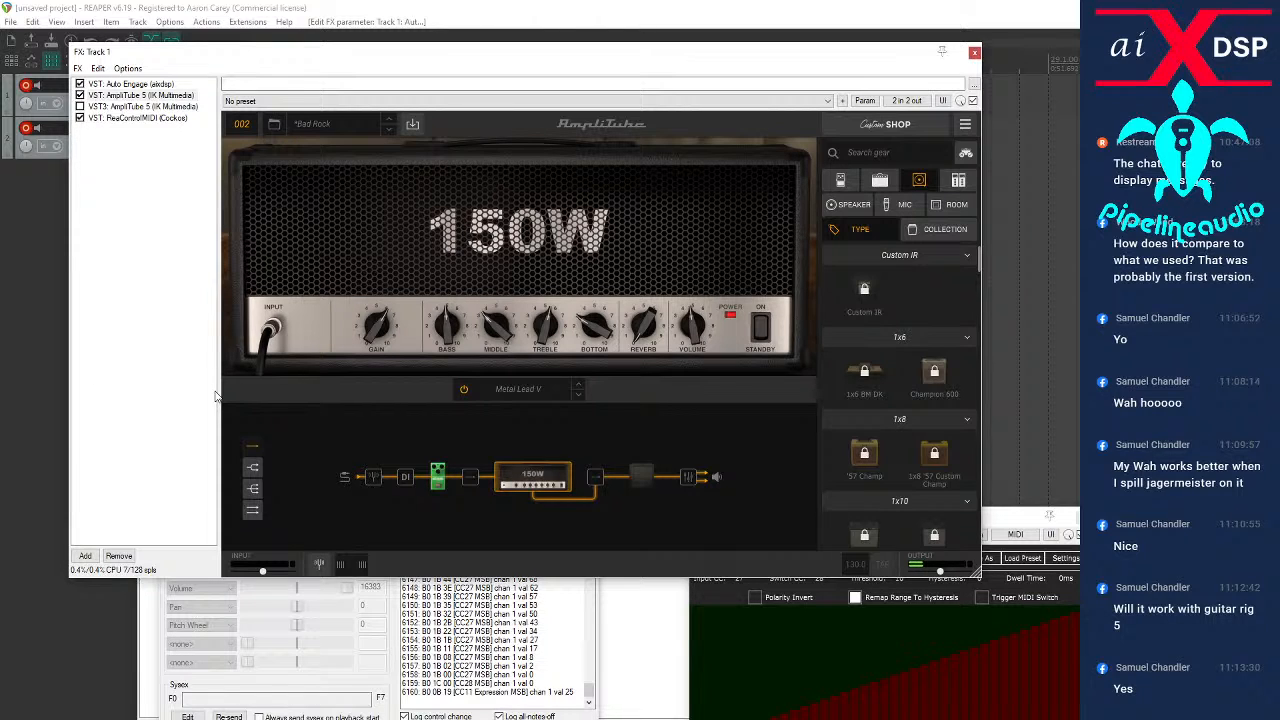
Split the signal path into two amp branches and replace the OverScream pedal with a Volume pedal just after the splitter
{"action": "left_click", "coordinate": [254, 467]}
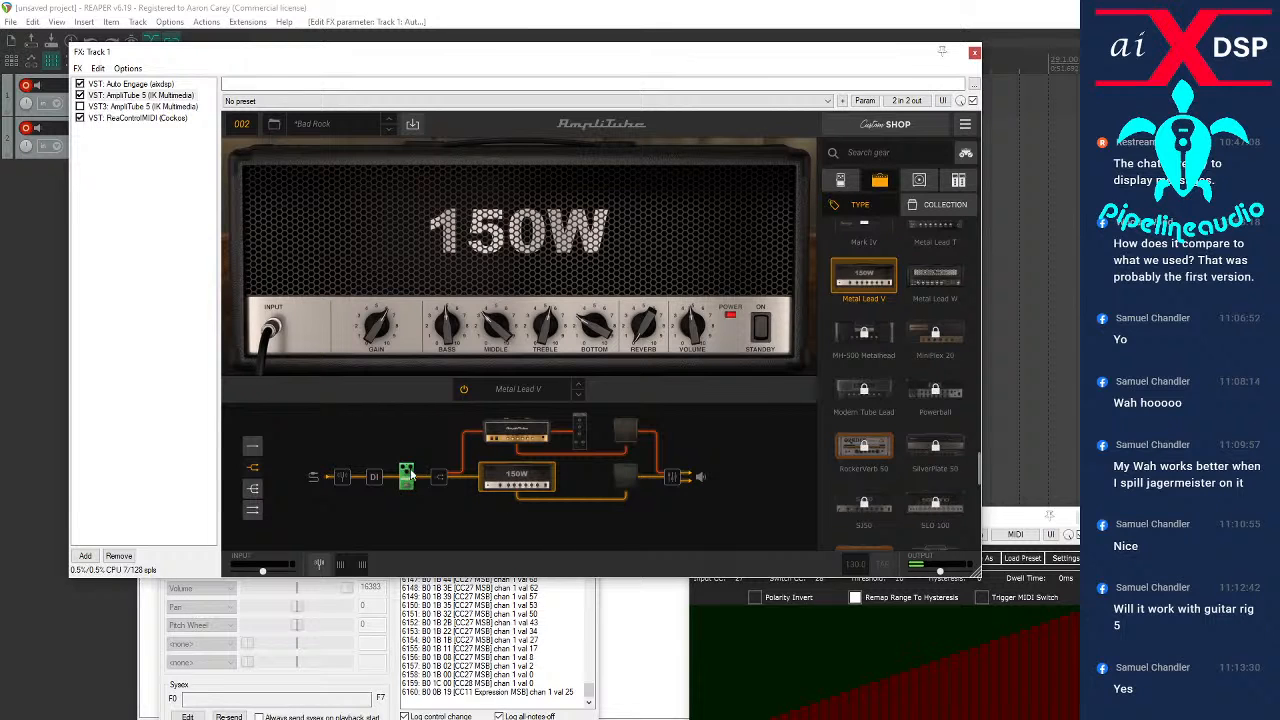
{"action": "left_click_drag", "start_coordinate": [410, 476], "coordinate": [456, 438]}
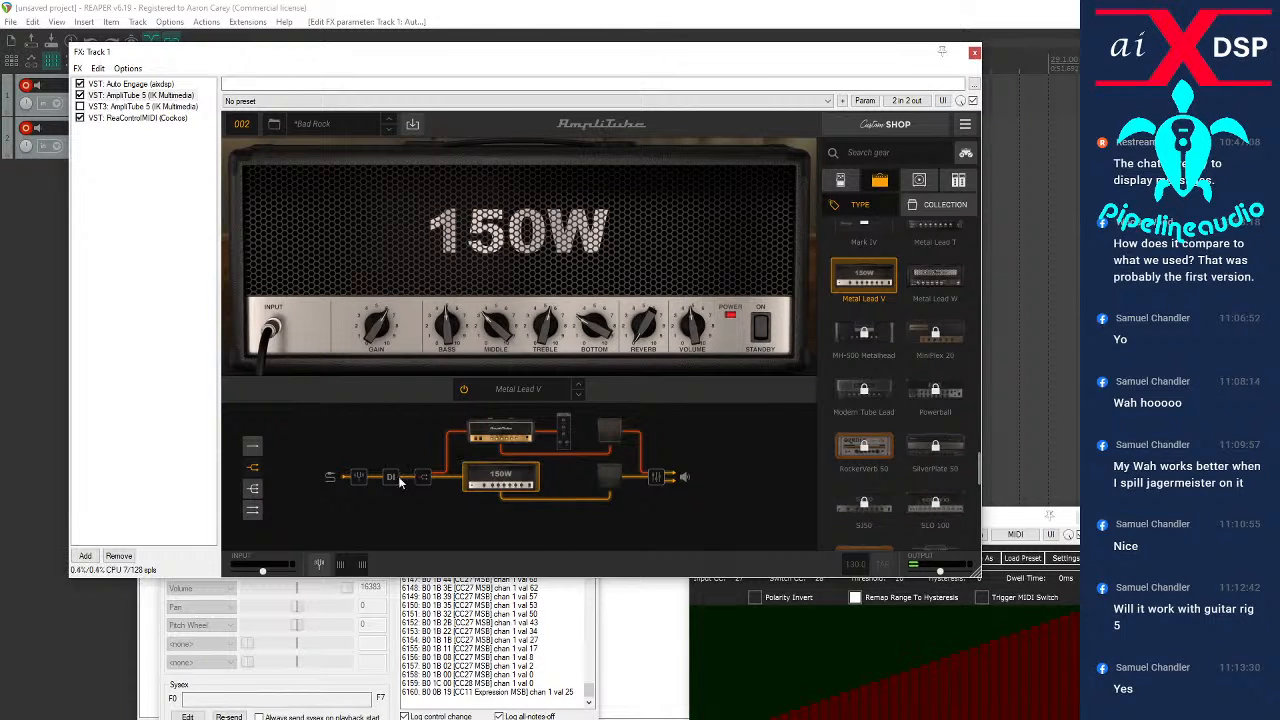
{"action": "left_click", "coordinate": [843, 181]}
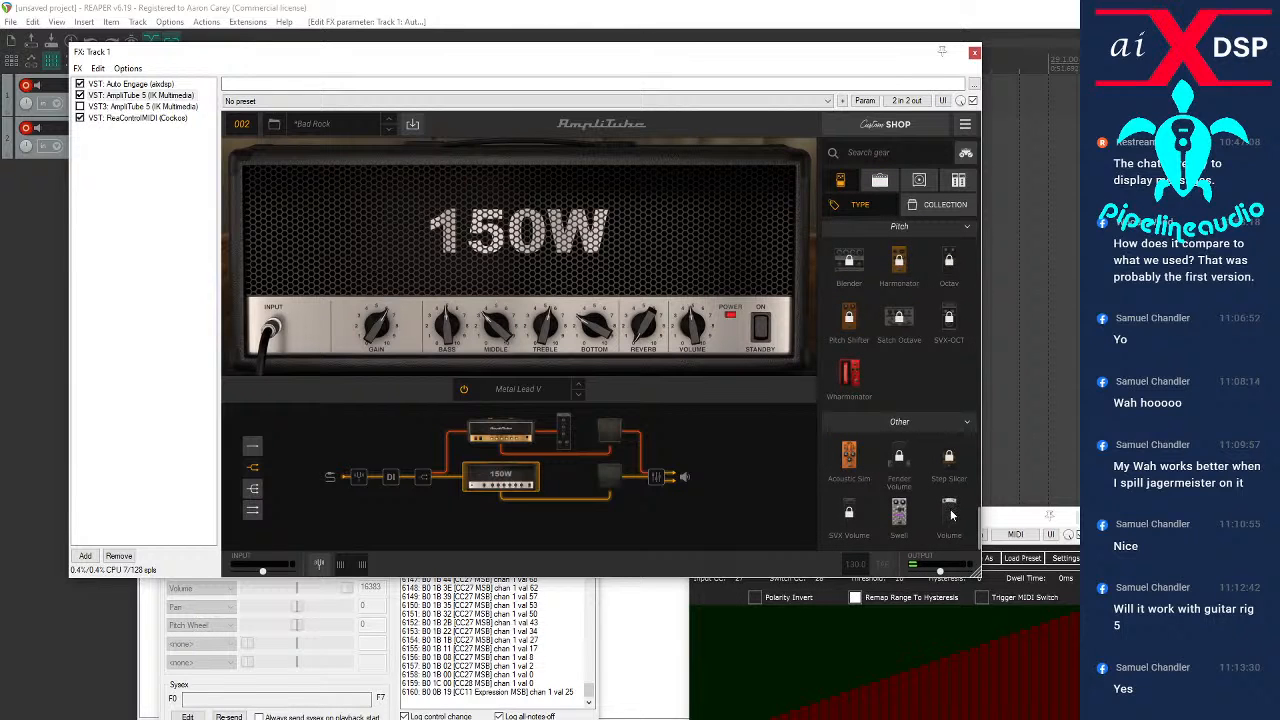
{"action": "left_click_drag", "start_coordinate": [950, 512], "coordinate": [452, 485]}
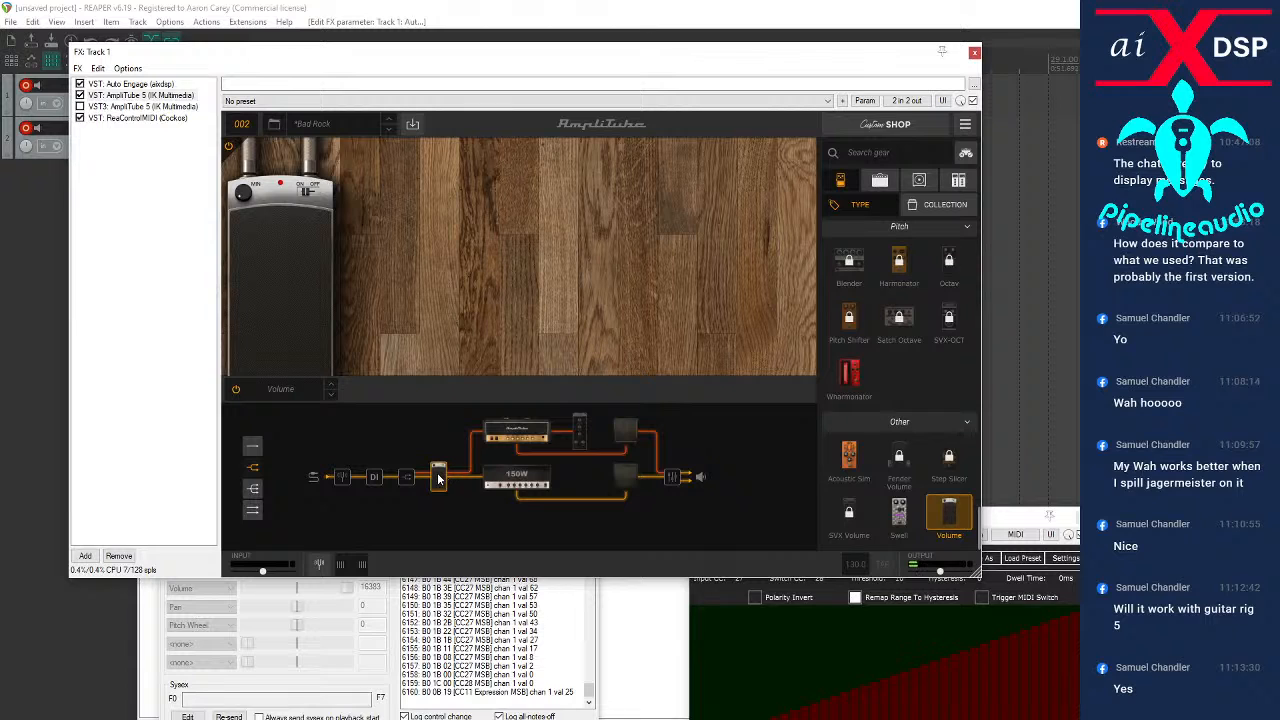
Adjust the Volume pedal's treadle and enable the DI path in the signal chain
{"action": "left_click_drag", "start_coordinate": [280, 266], "coordinate": [283, 492]}
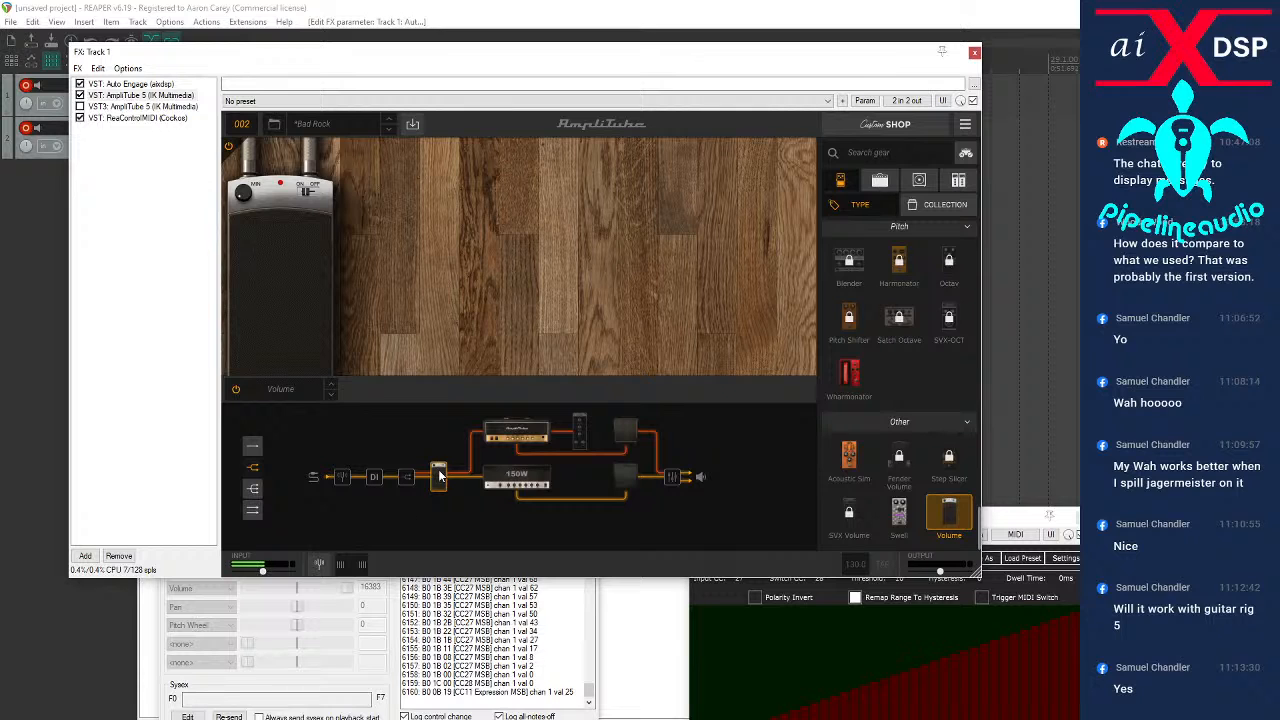
{"action": "mouse_move", "coordinate": [438, 474]}
{"action": "left_mouse_down"}
{"action": "mouse_move", "coordinate": [436, 448]}
{"action": "mouse_move", "coordinate": [436, 474]}
{"action": "left_mouse_up"}
{"action": "left_click_drag", "start_coordinate": [296, 323], "coordinate": [422, 424]}
{"action": "mouse_move", "coordinate": [439, 478]}
{"action": "left_mouse_down"}
{"action": "mouse_move", "coordinate": [465, 438]}
{"action": "mouse_move", "coordinate": [454, 488]}
{"action": "mouse_move", "coordinate": [452, 464]}
{"action": "mouse_move", "coordinate": [439, 473]}
{"action": "left_mouse_up"}
{"action": "left_click", "coordinate": [373, 478]}
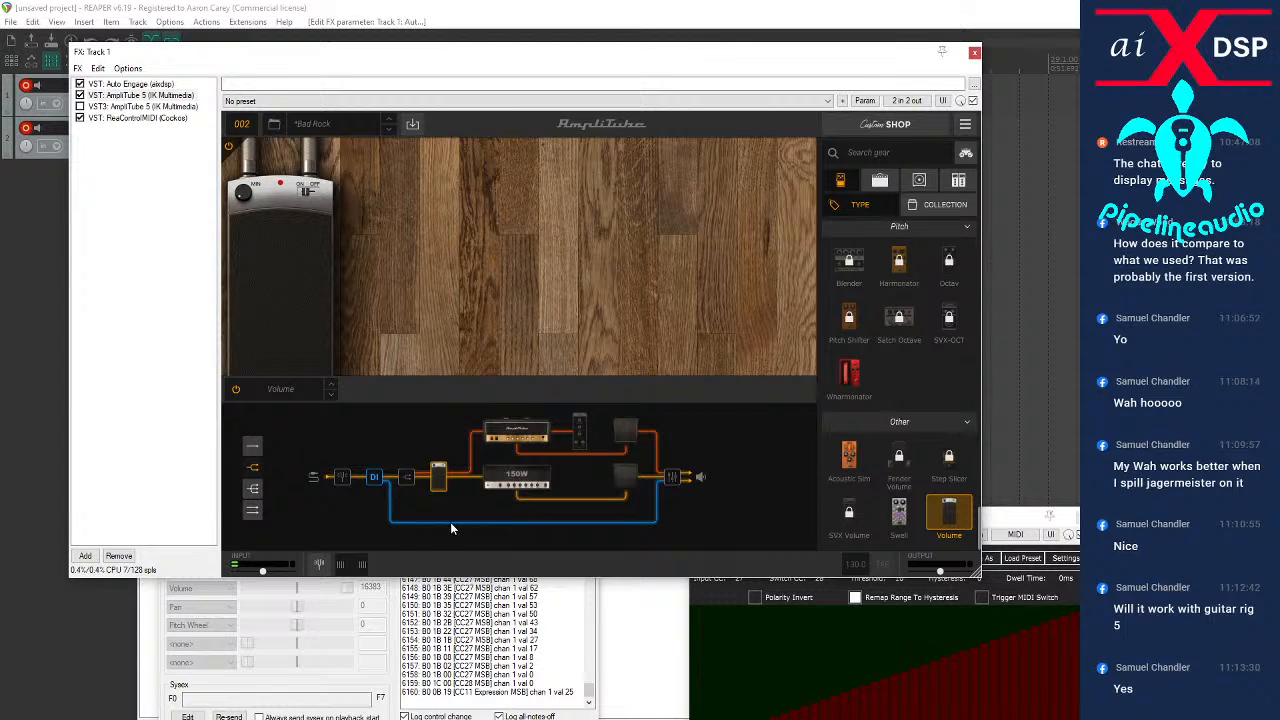